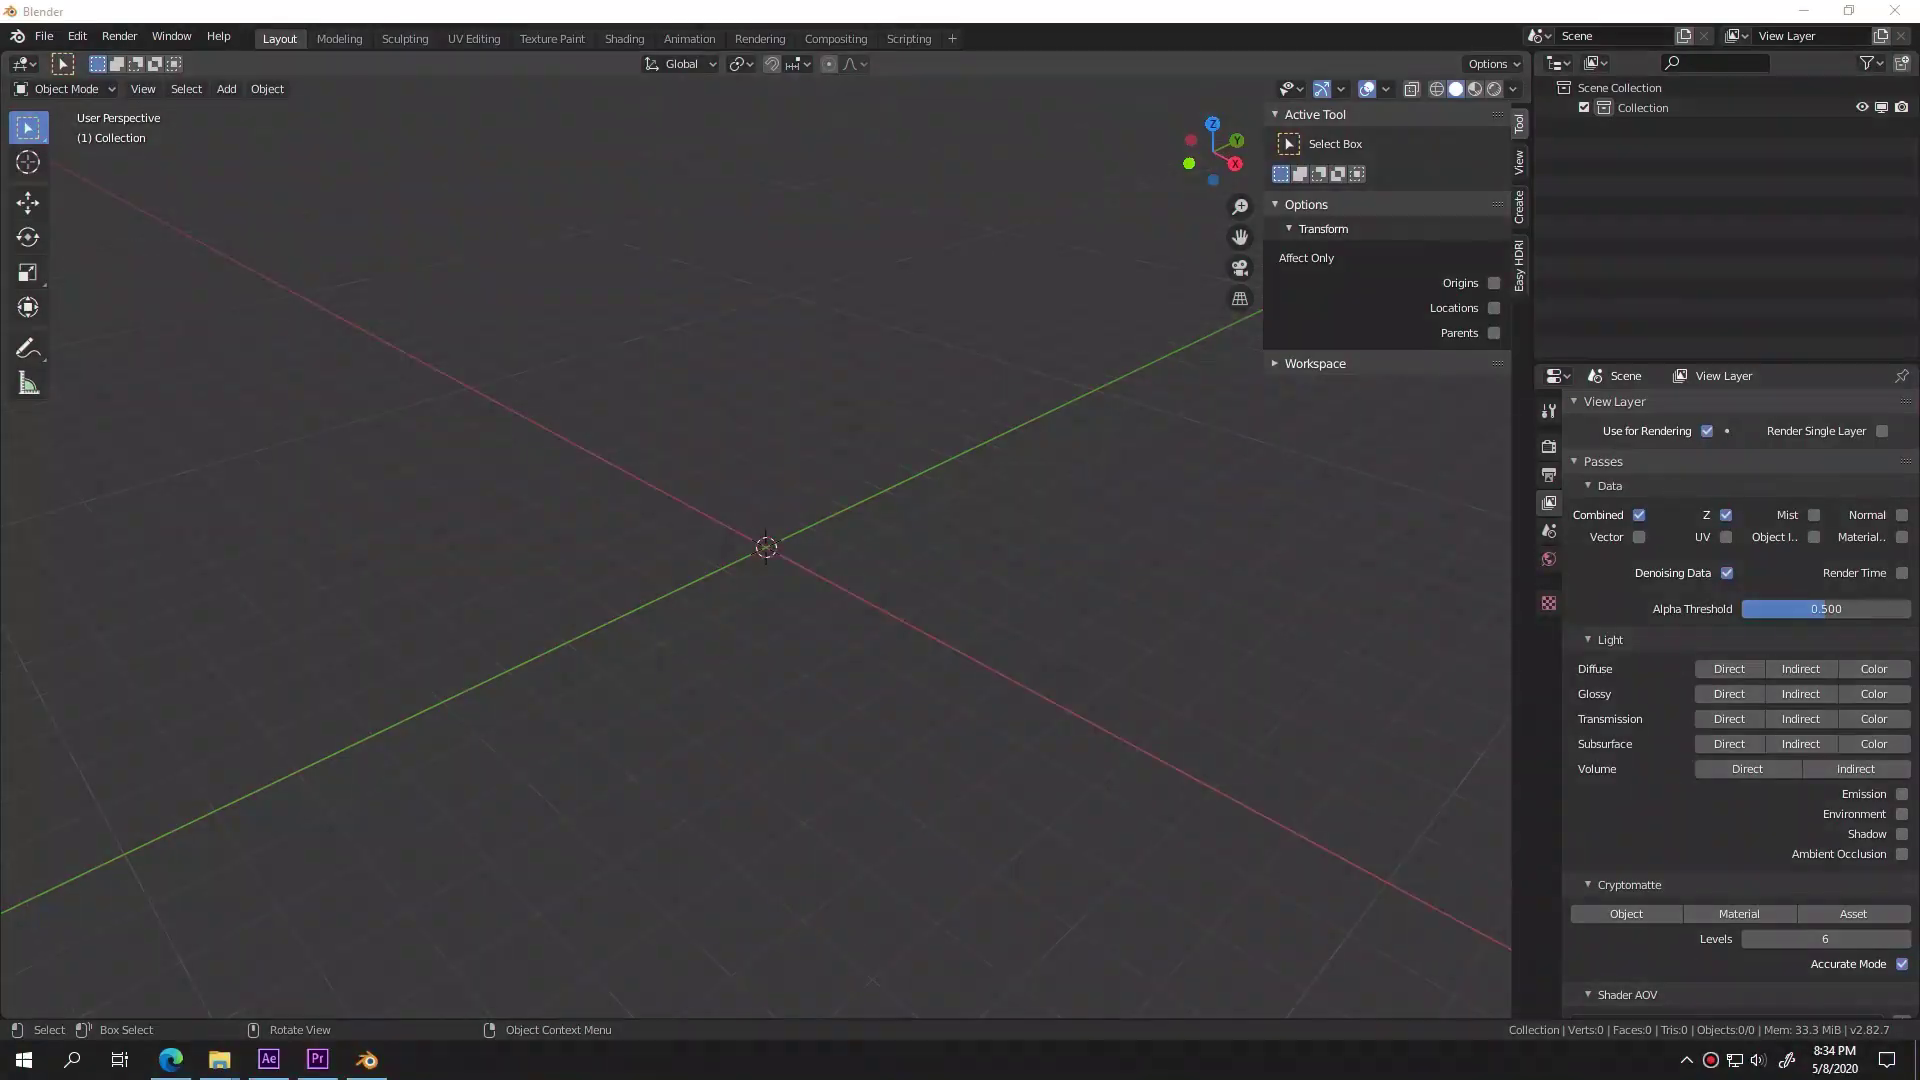
Step: Switch the viewport to the Movie Clip Editor and open VID_20200506_141041.mp4 from the mortal kombat render folder
{"action": "left_click", "coordinate": [24, 64]}
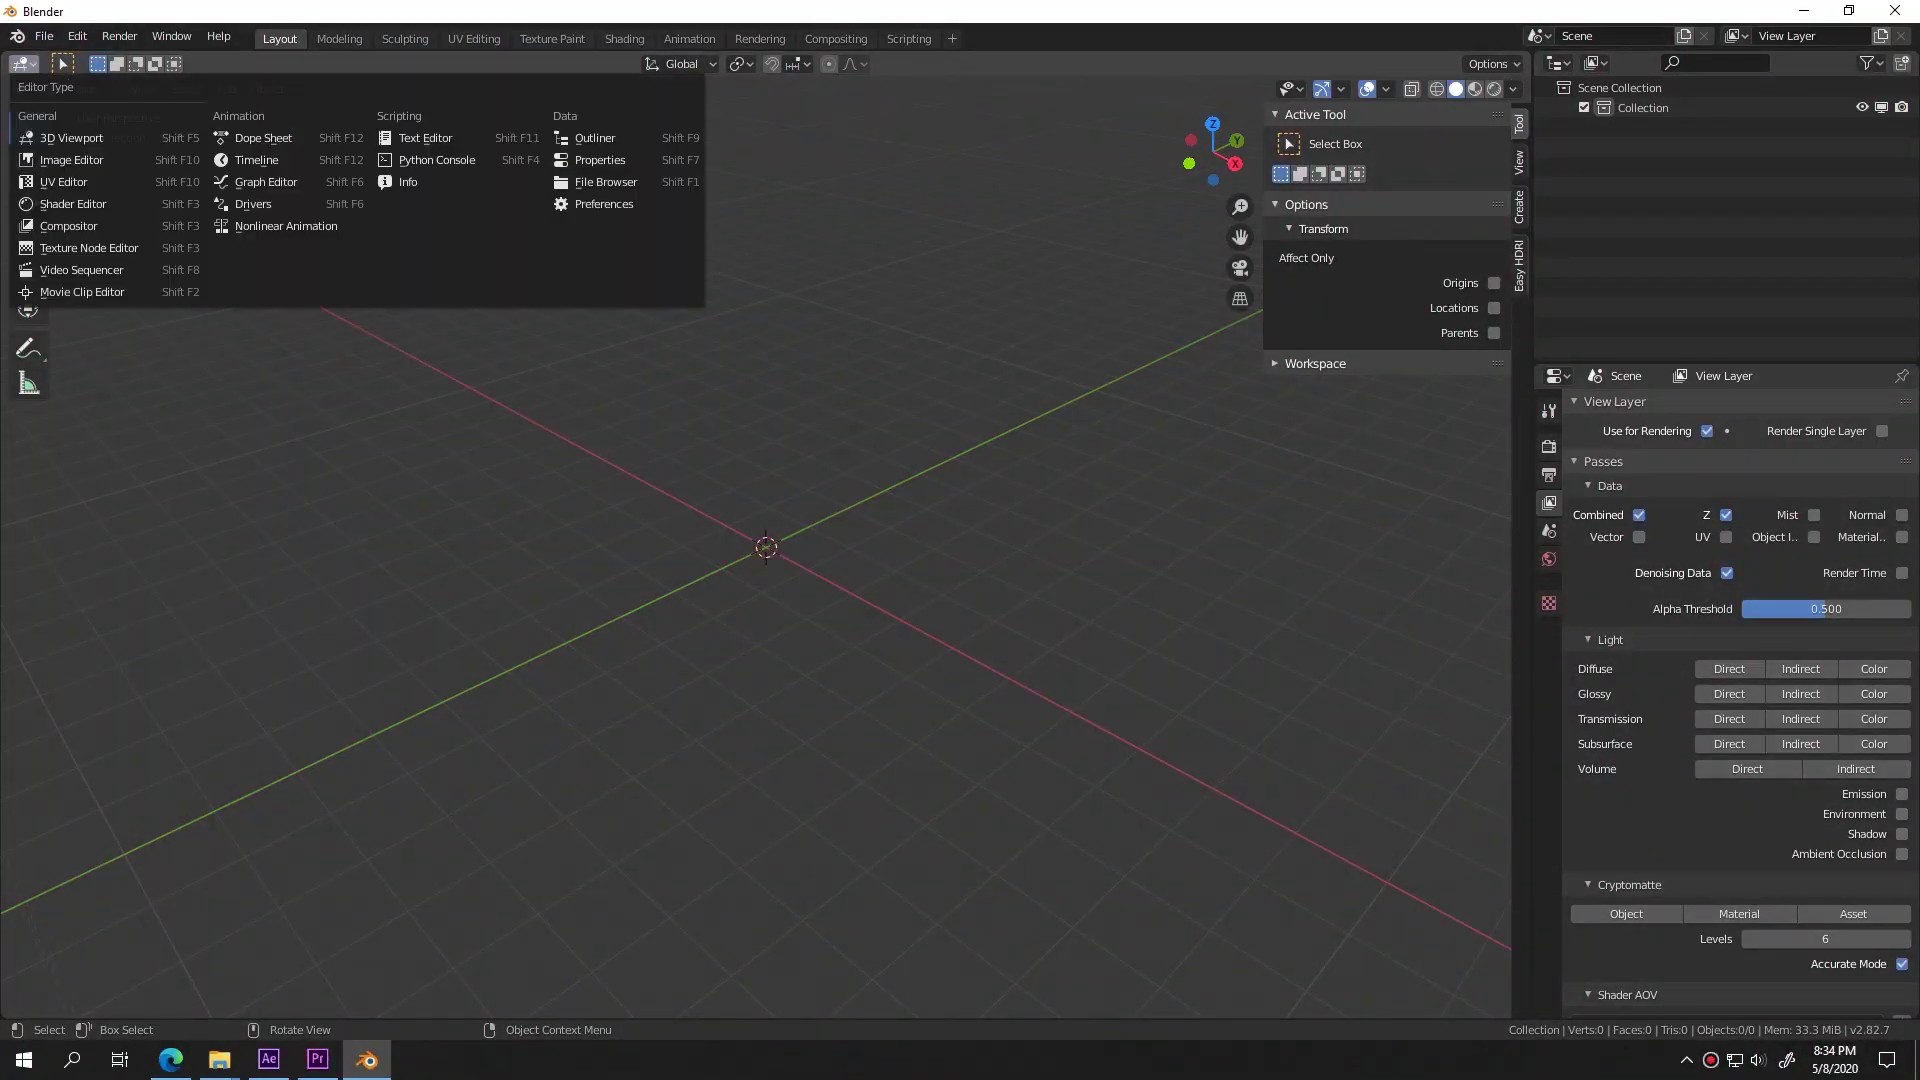
{"action": "left_click", "coordinate": [82, 292]}
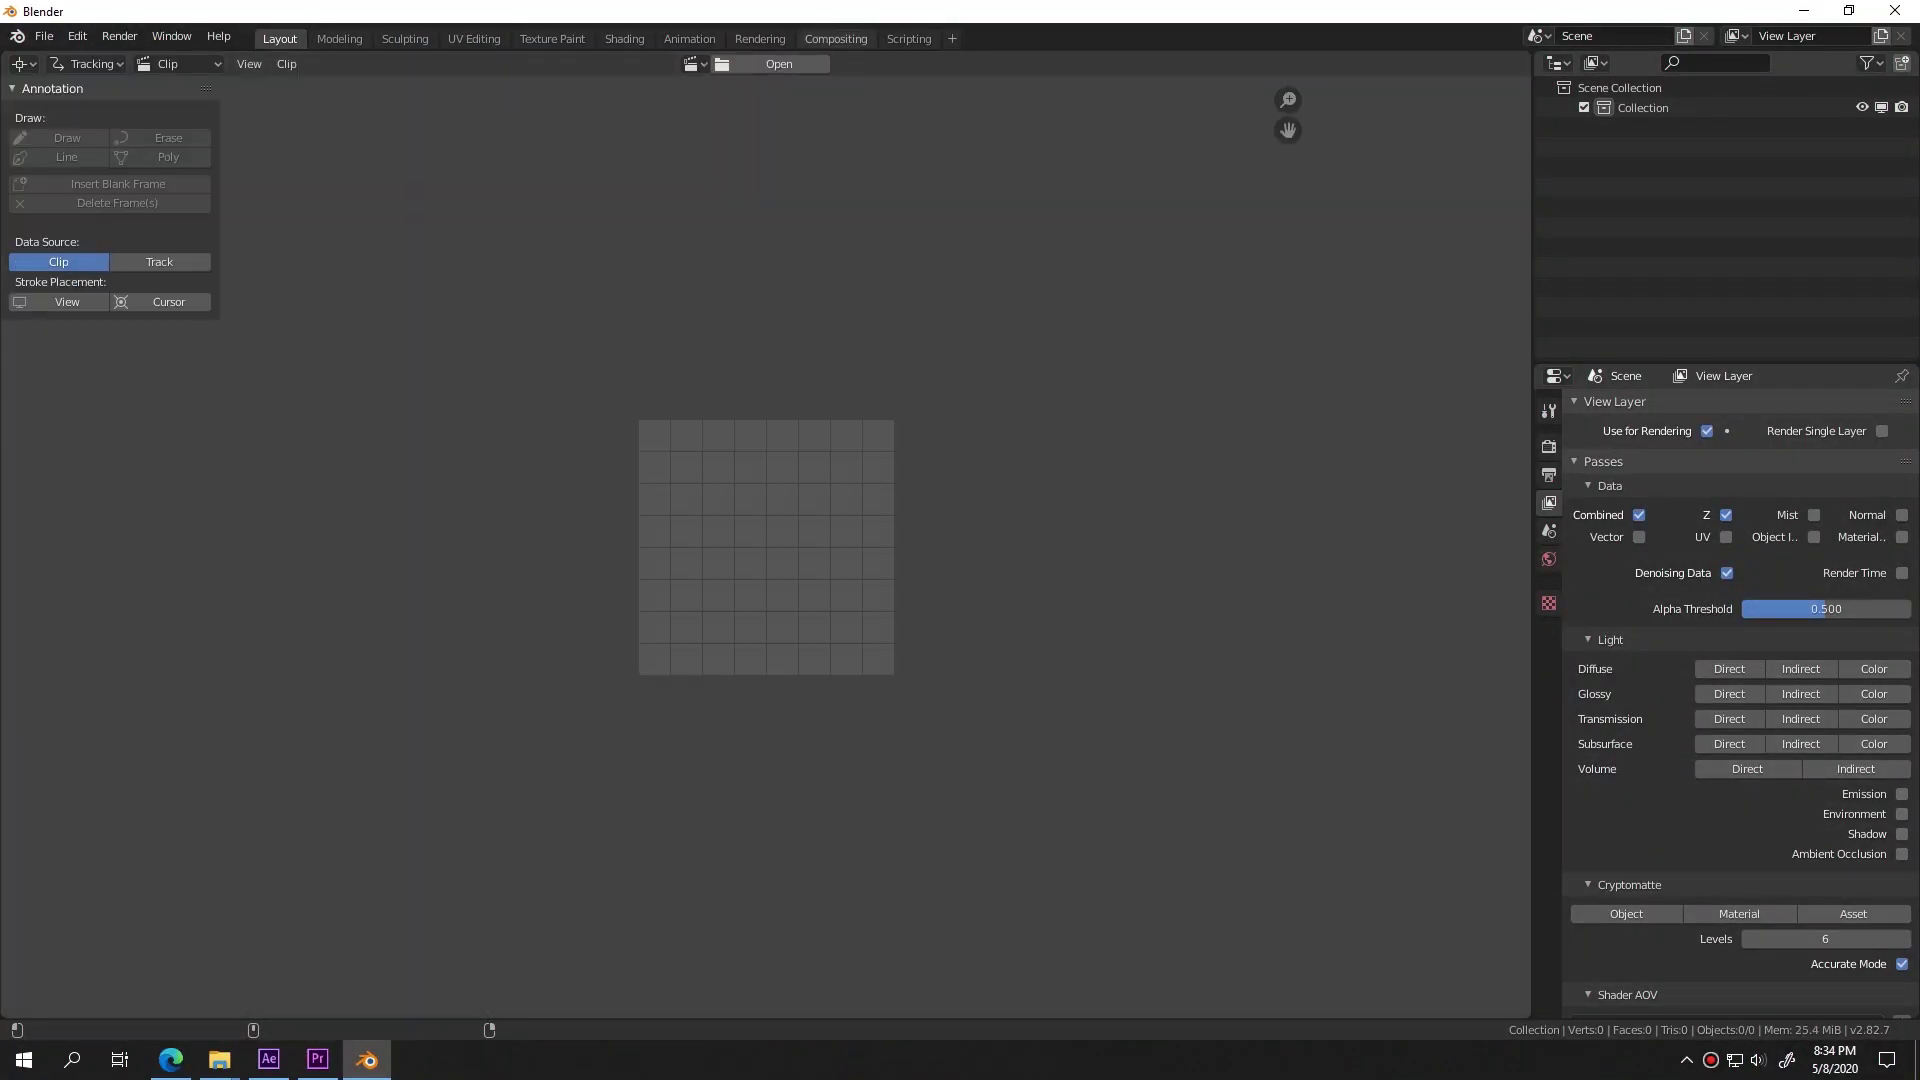
{"action": "left_click", "coordinate": [776, 64]}
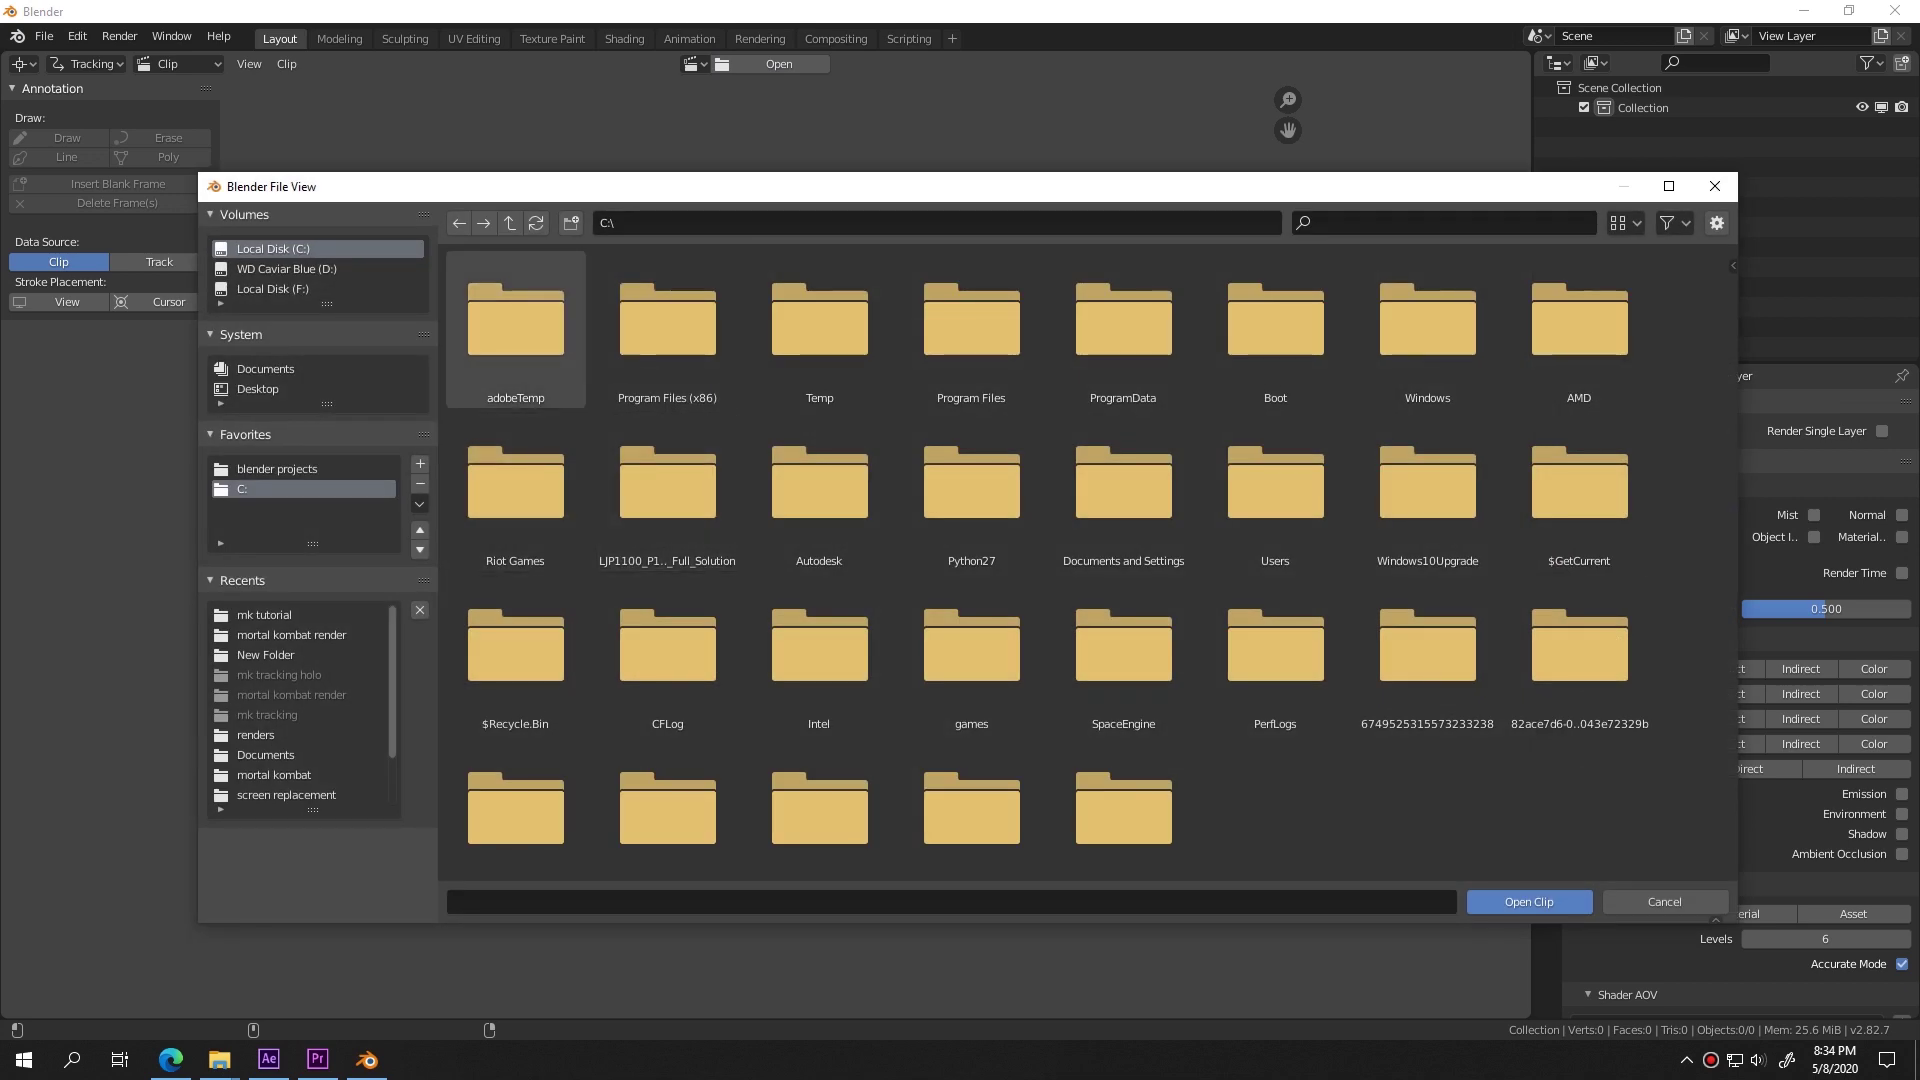
{"action": "left_click", "coordinate": [287, 269]}
{"action": "double_click", "coordinate": [667, 323]}
{"action": "double_click", "coordinate": [515, 329]}
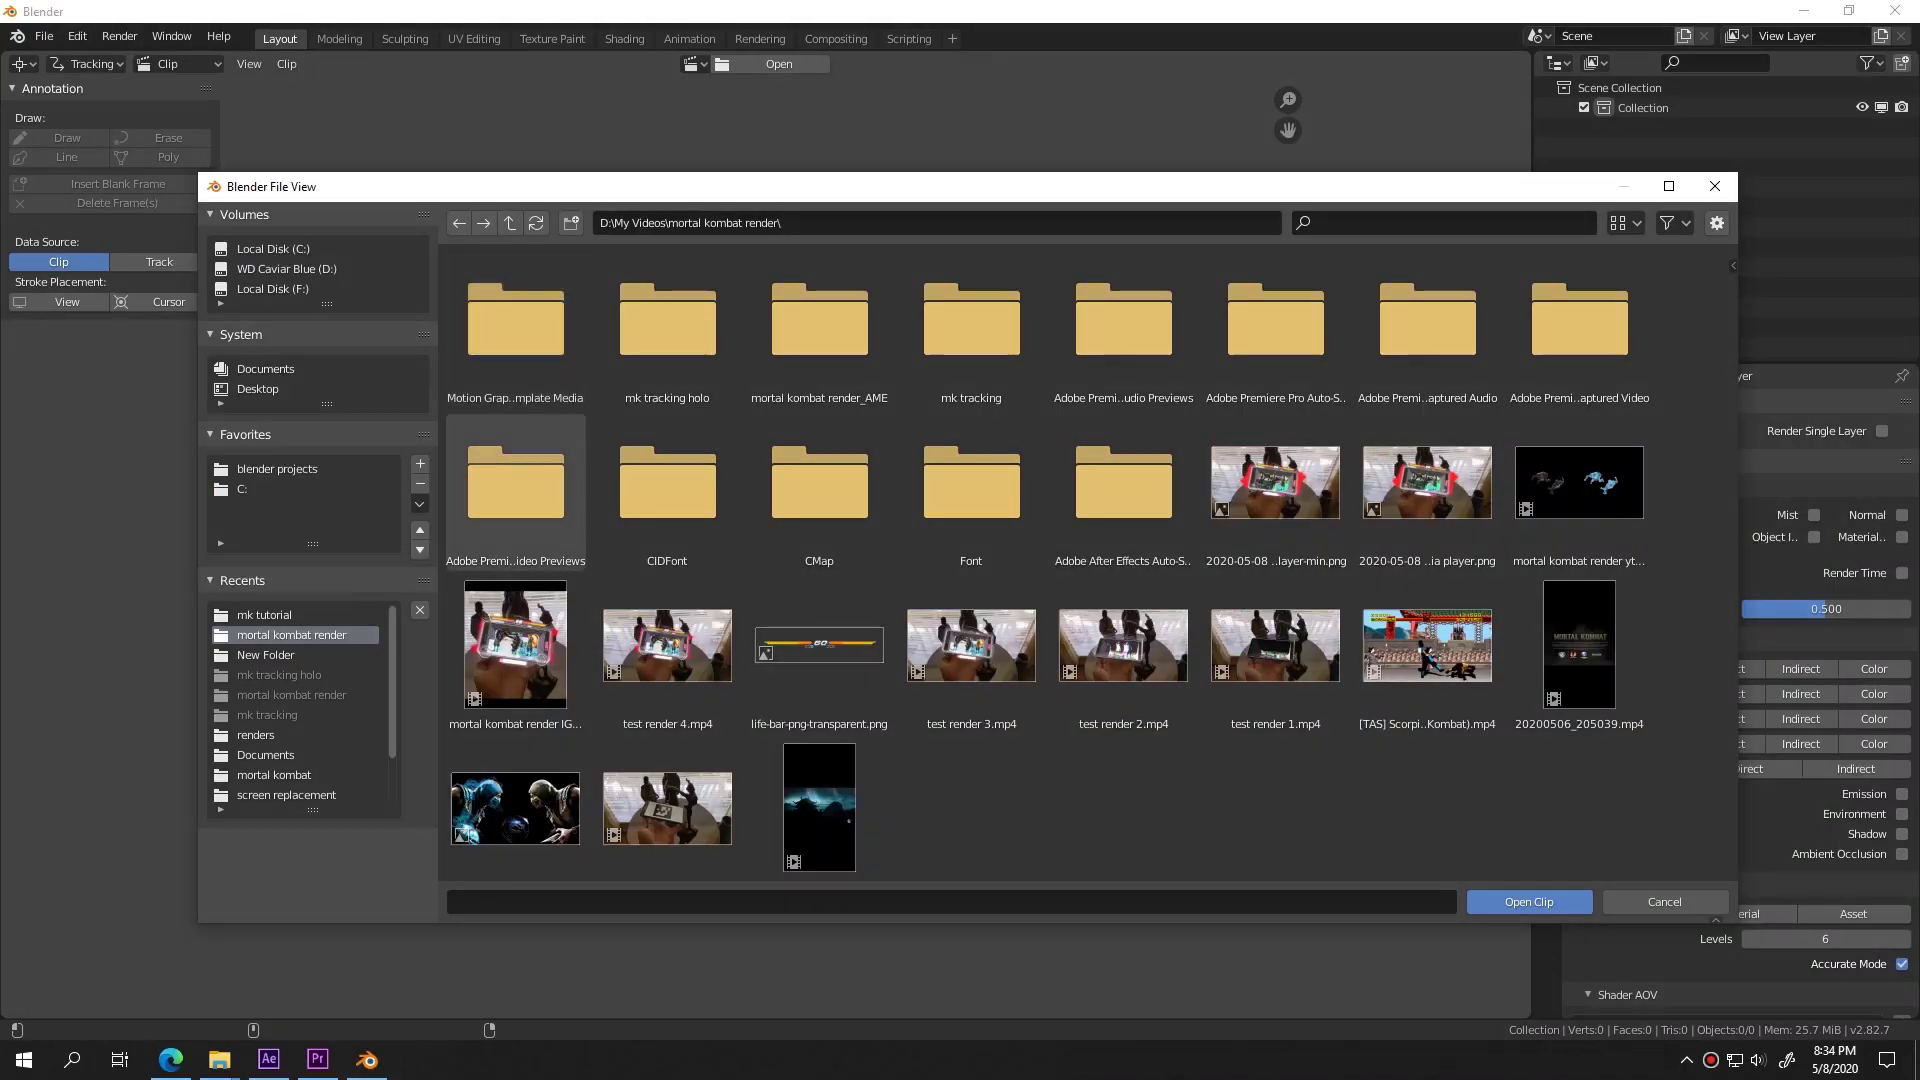
{"action": "scroll", "coordinate": [819, 780], "scroll_direction": "down", "scroll_amount": 1}
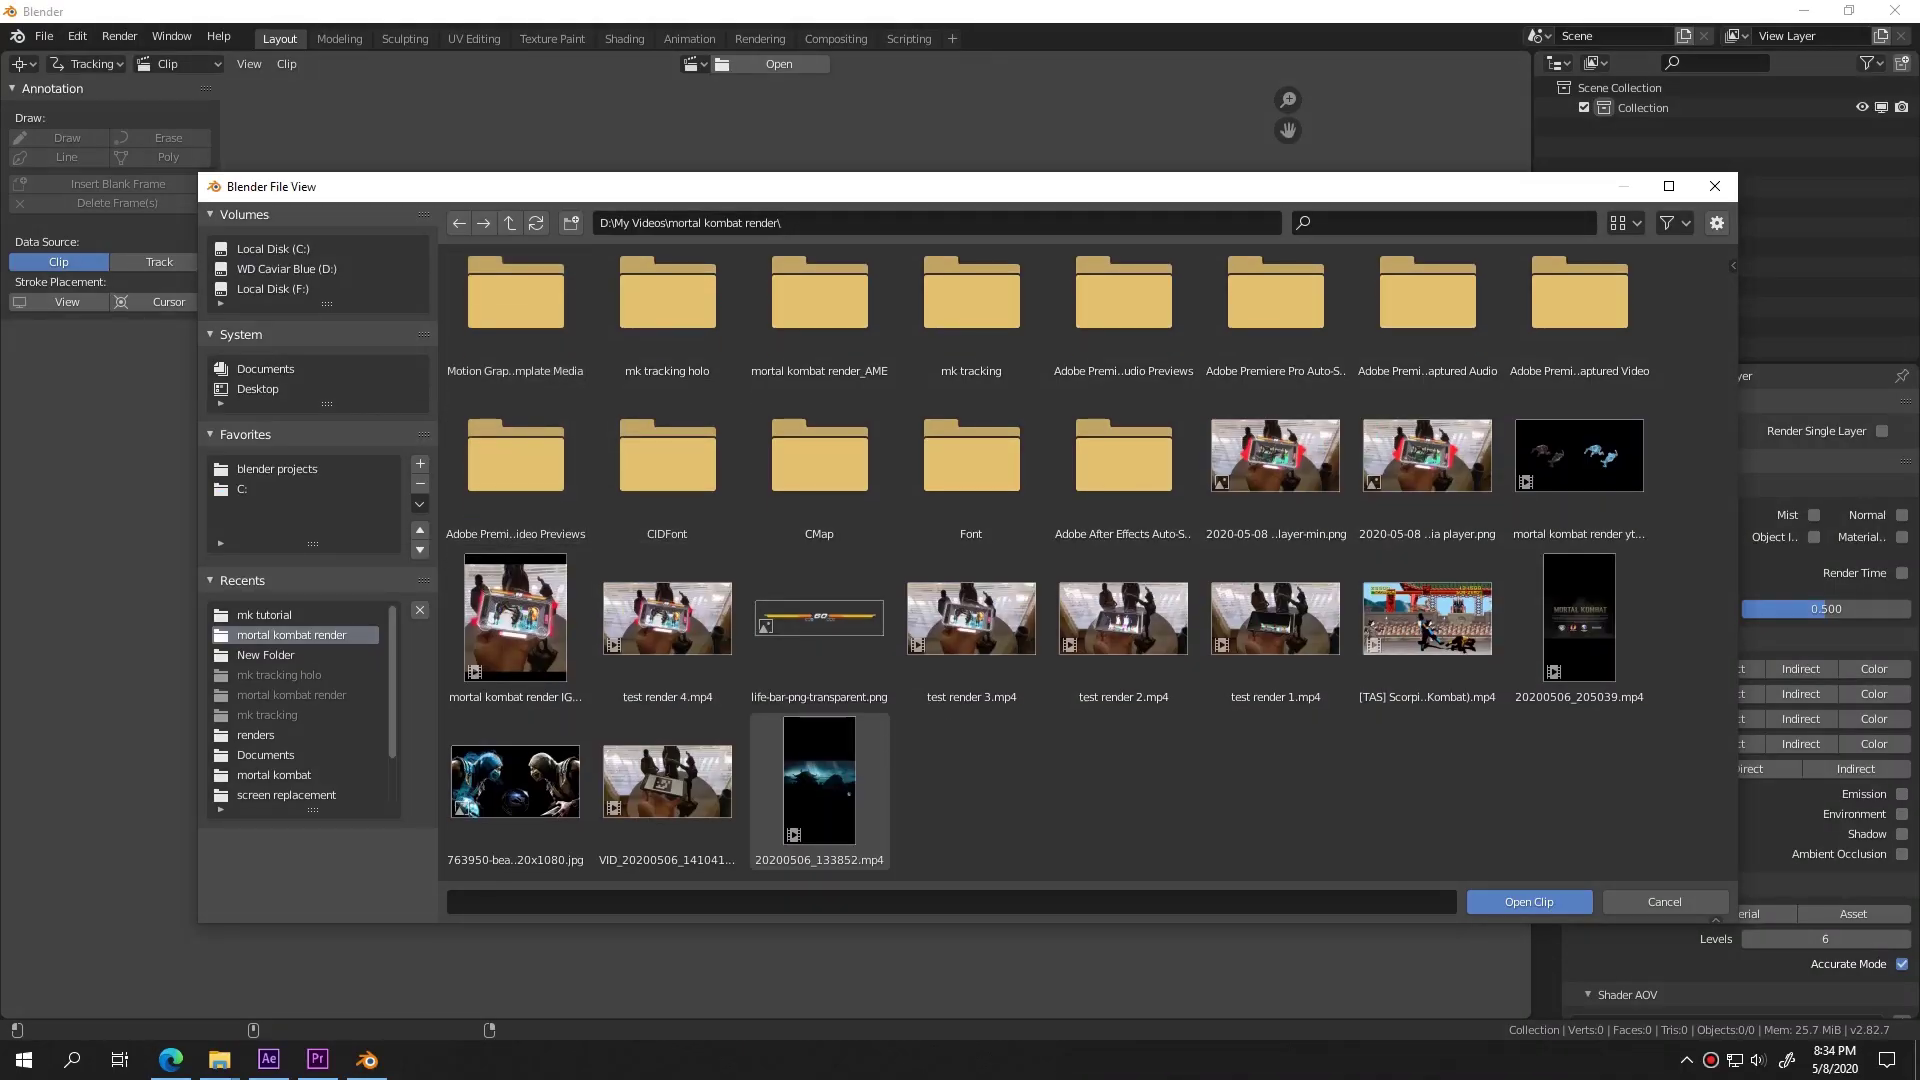
{"action": "double_click", "coordinate": [666, 780]}
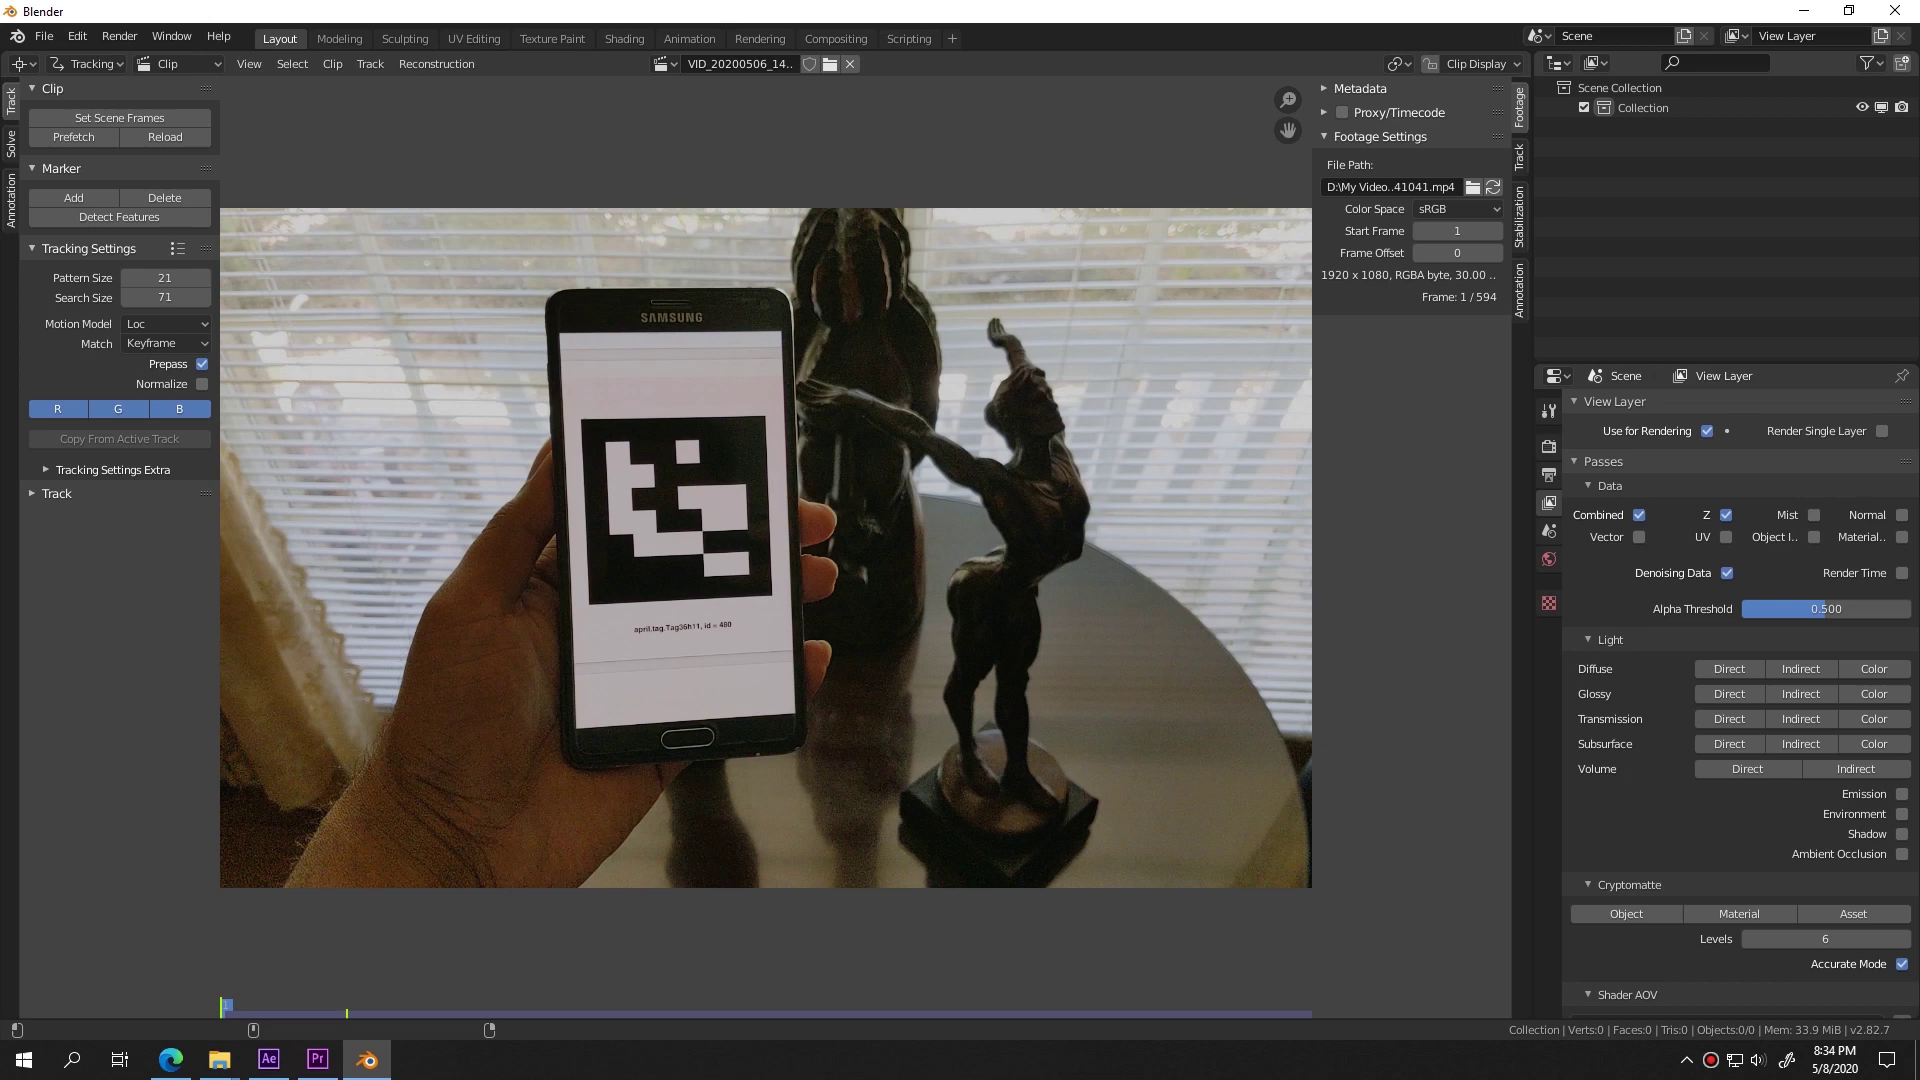
Step: Split off a lower area beneath the clip view and make it a Timeline
{"action": "left_click_drag", "start_coordinate": [4, 1014], "coordinate": [4, 875]}
{"action": "left_click", "coordinate": [22, 888]}
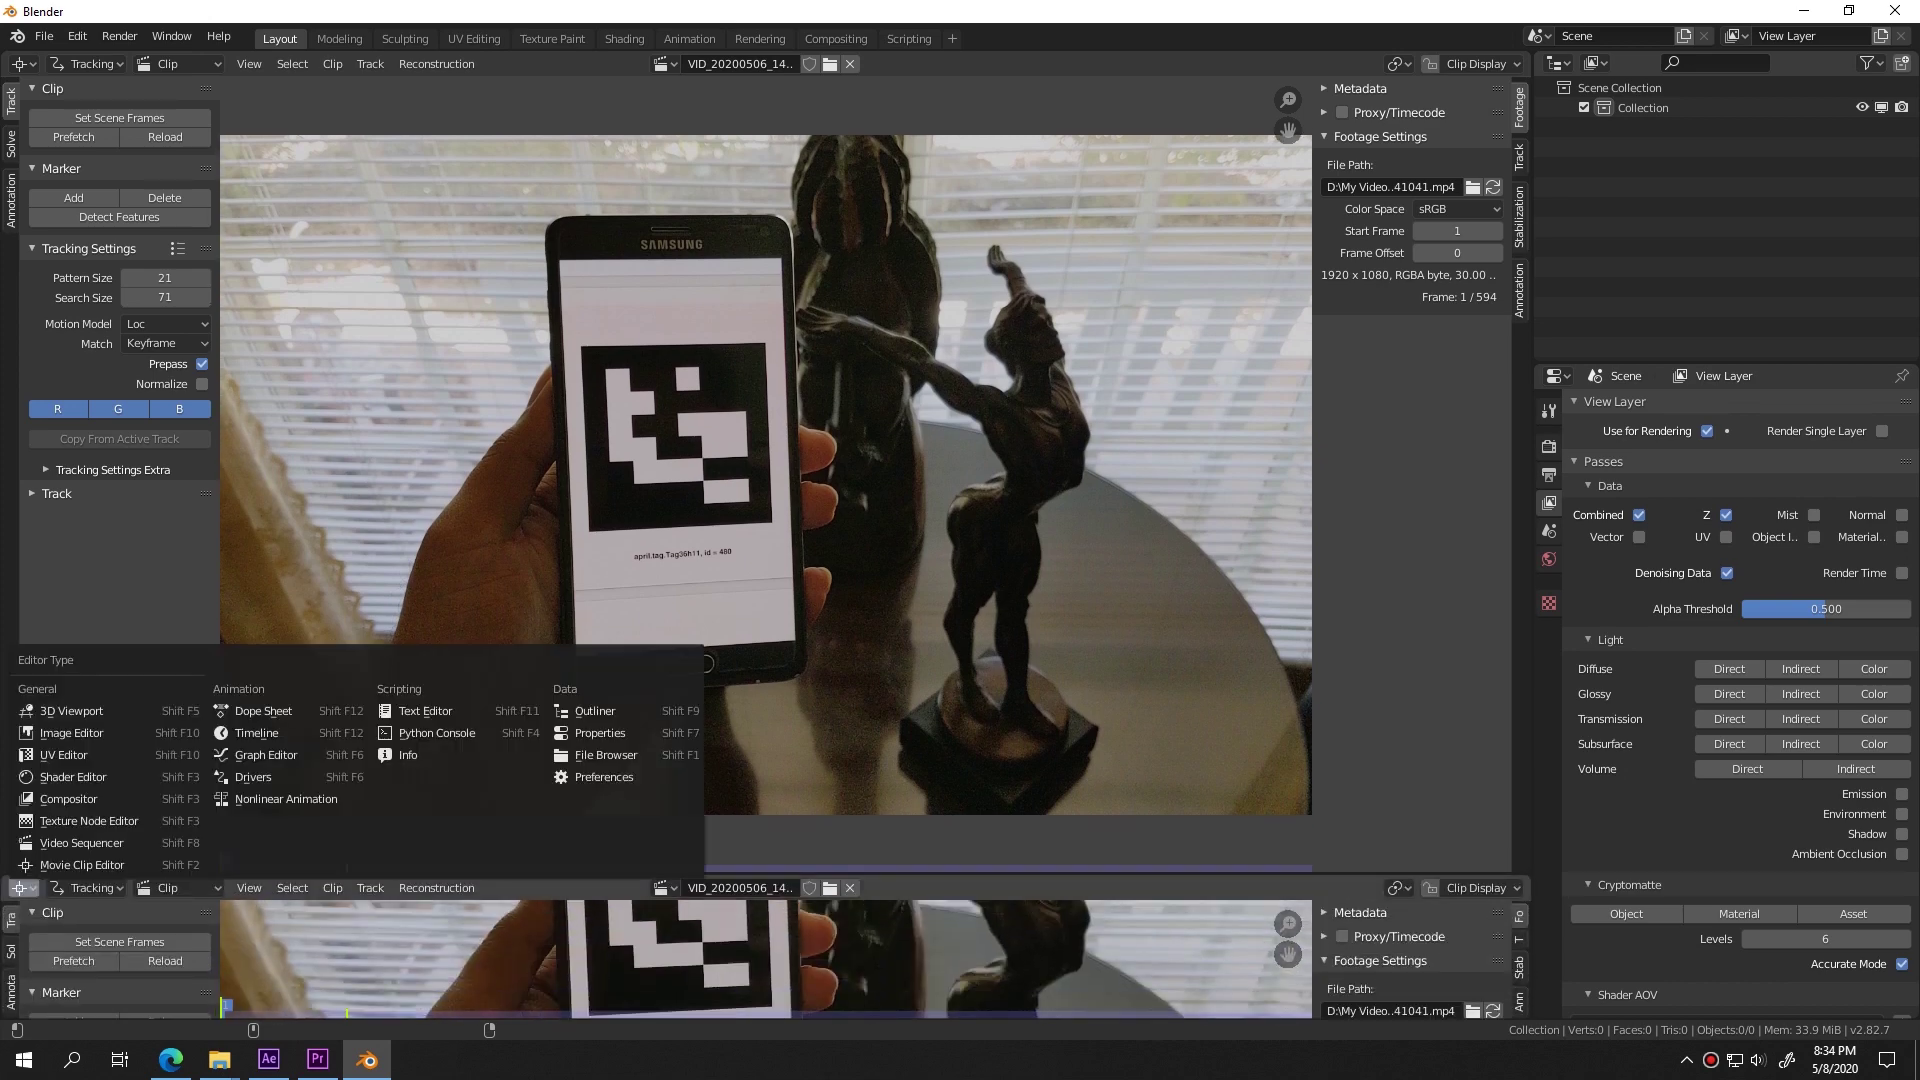
{"action": "left_click", "coordinate": [22, 888]}
{"action": "left_click", "coordinate": [266, 755]}
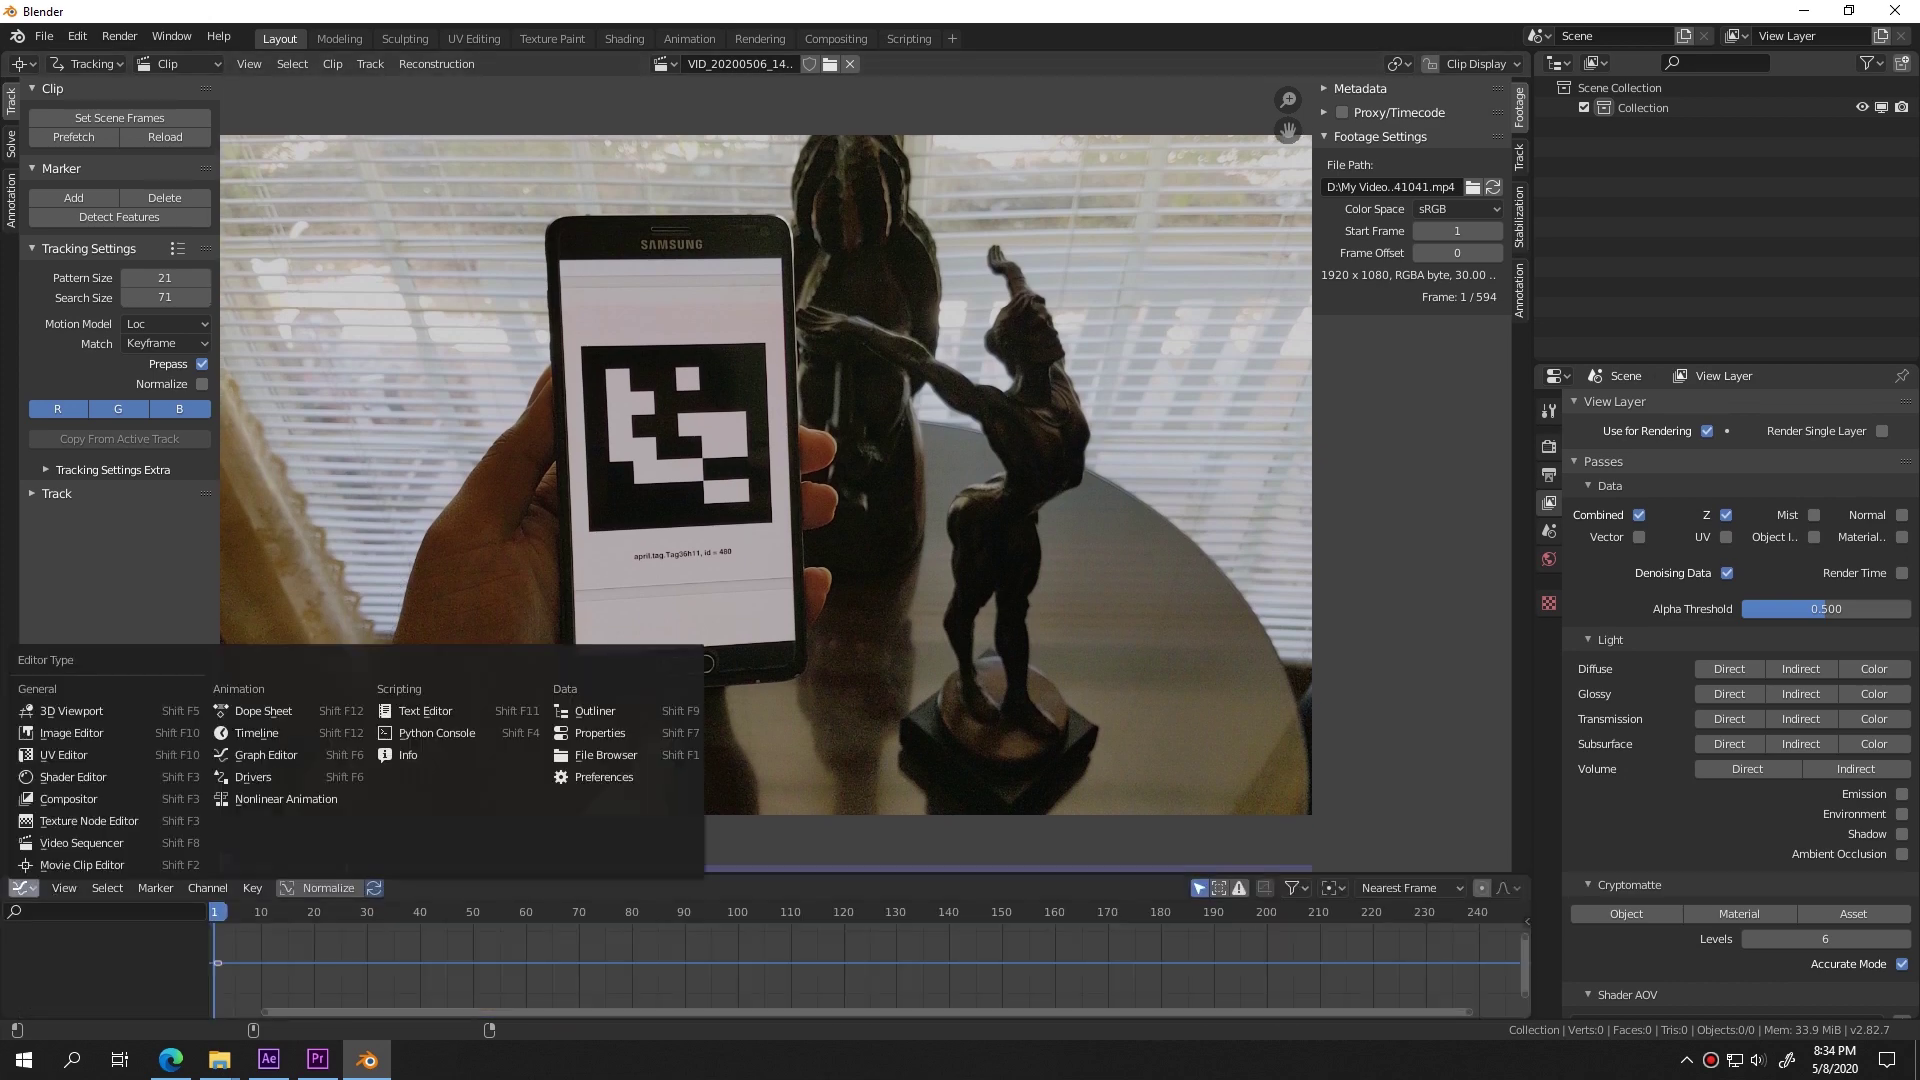
{"action": "left_click", "coordinate": [257, 733]}
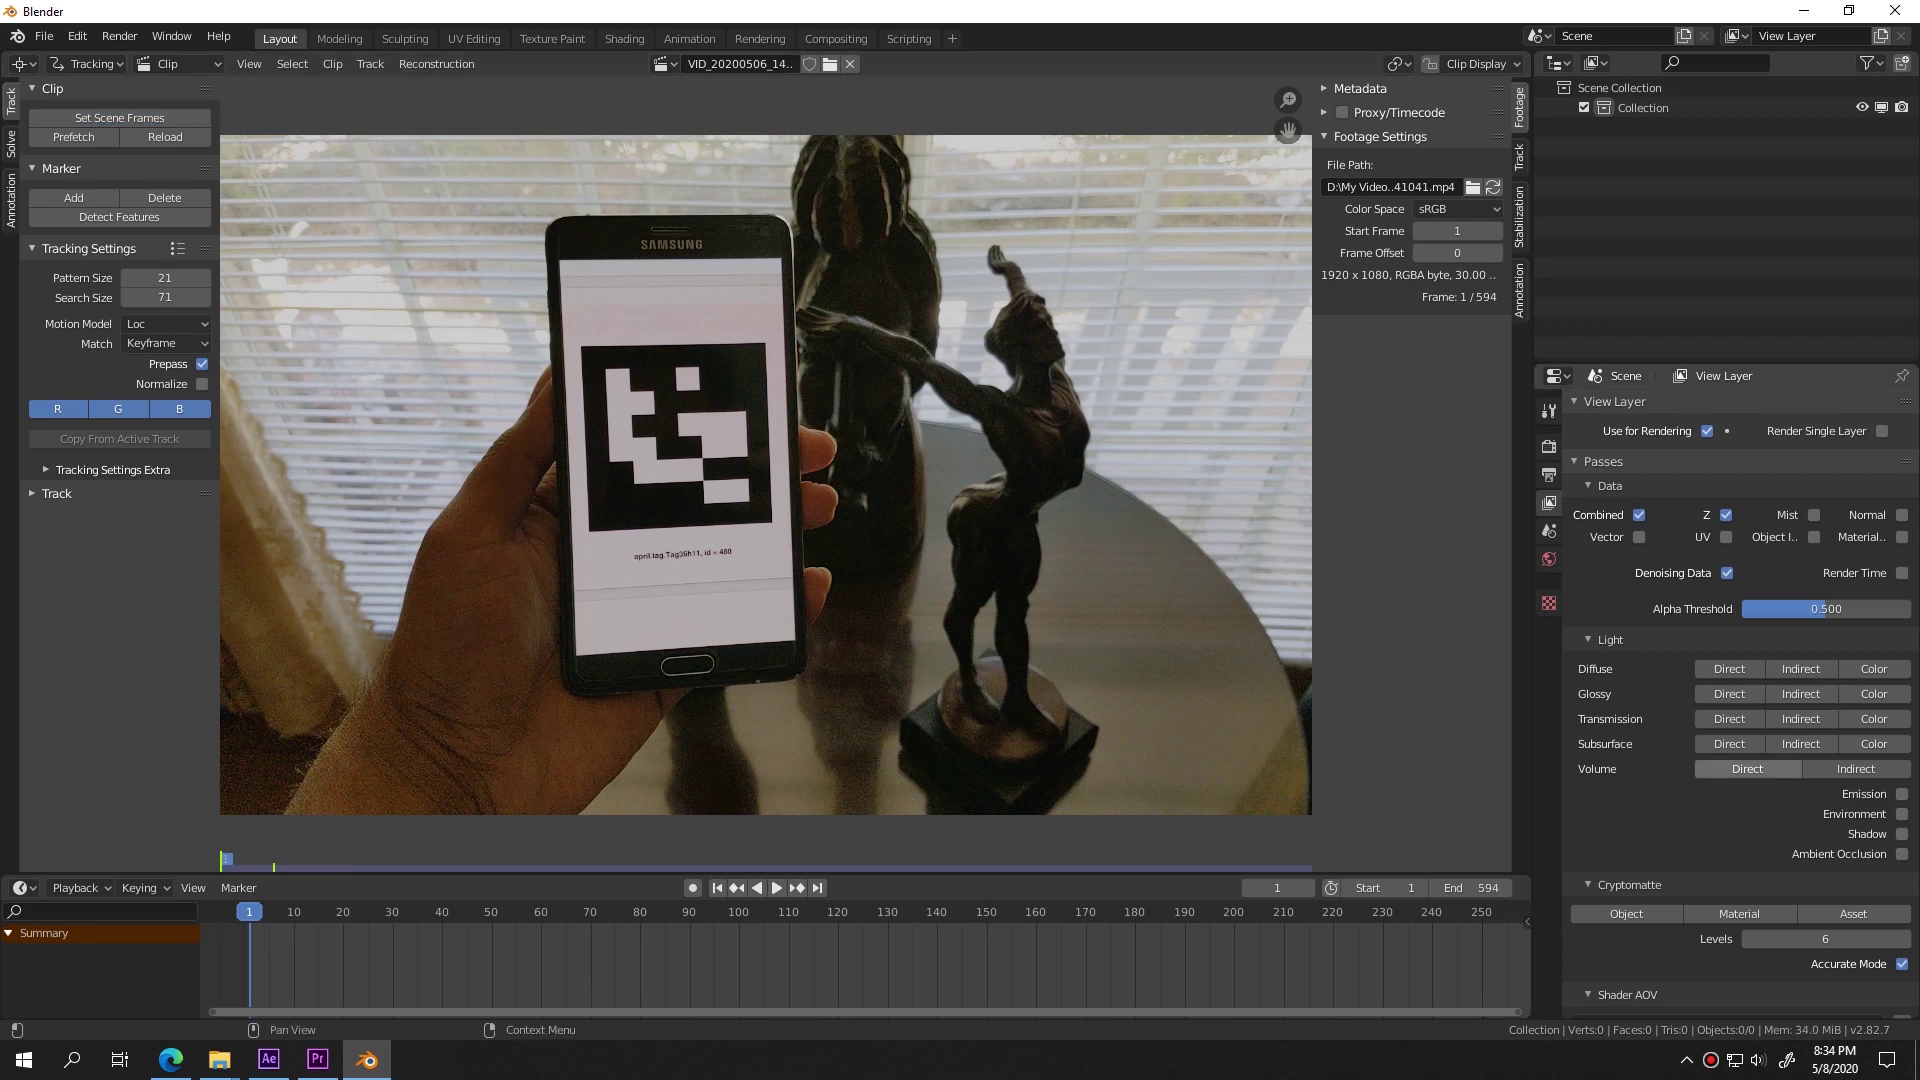
Step: Set the render engine to Eevee and the color management view transform to Standard
{"action": "left_click", "coordinate": [1549, 446]}
{"action": "left_click", "coordinate": [1825, 407]}
{"action": "left_click", "coordinate": [1775, 452]}
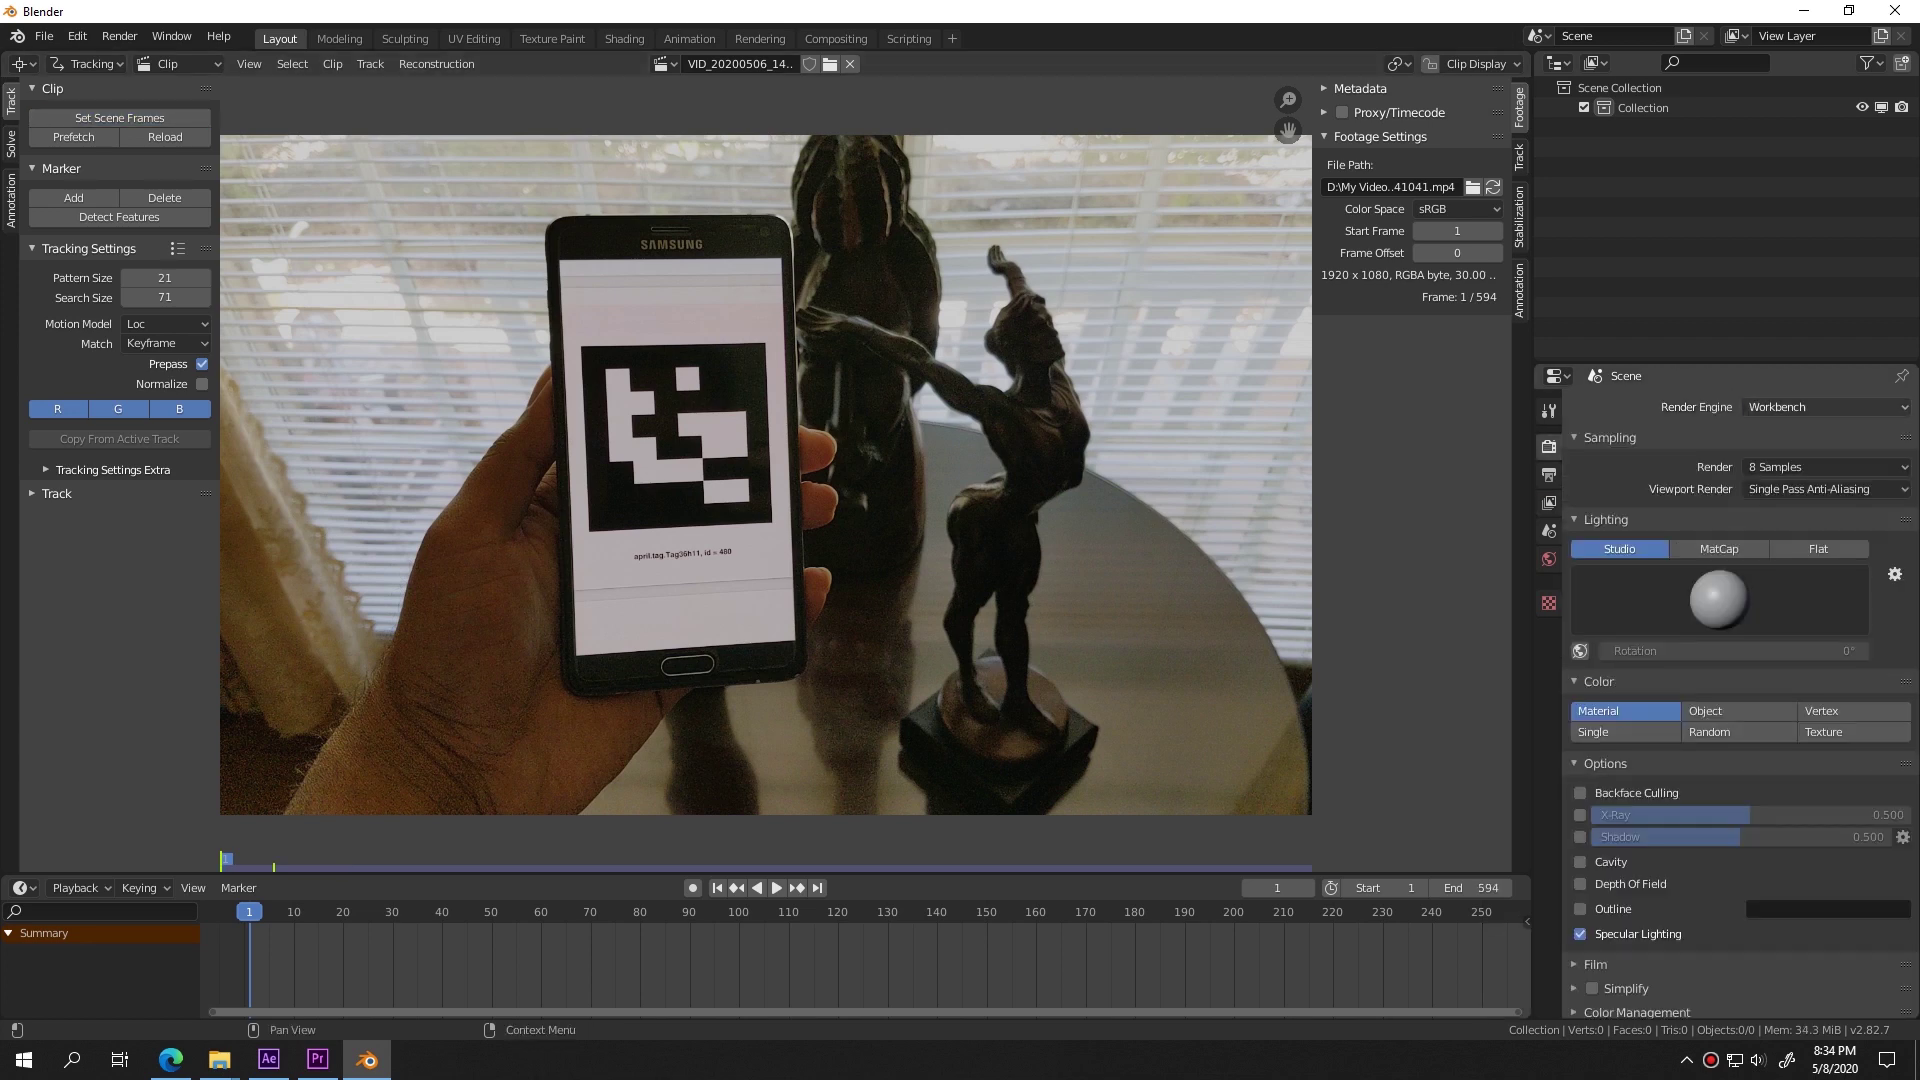
{"action": "left_click", "coordinate": [1825, 407]}
{"action": "left_click", "coordinate": [1775, 430]}
{"action": "left_click", "coordinate": [1637, 854]}
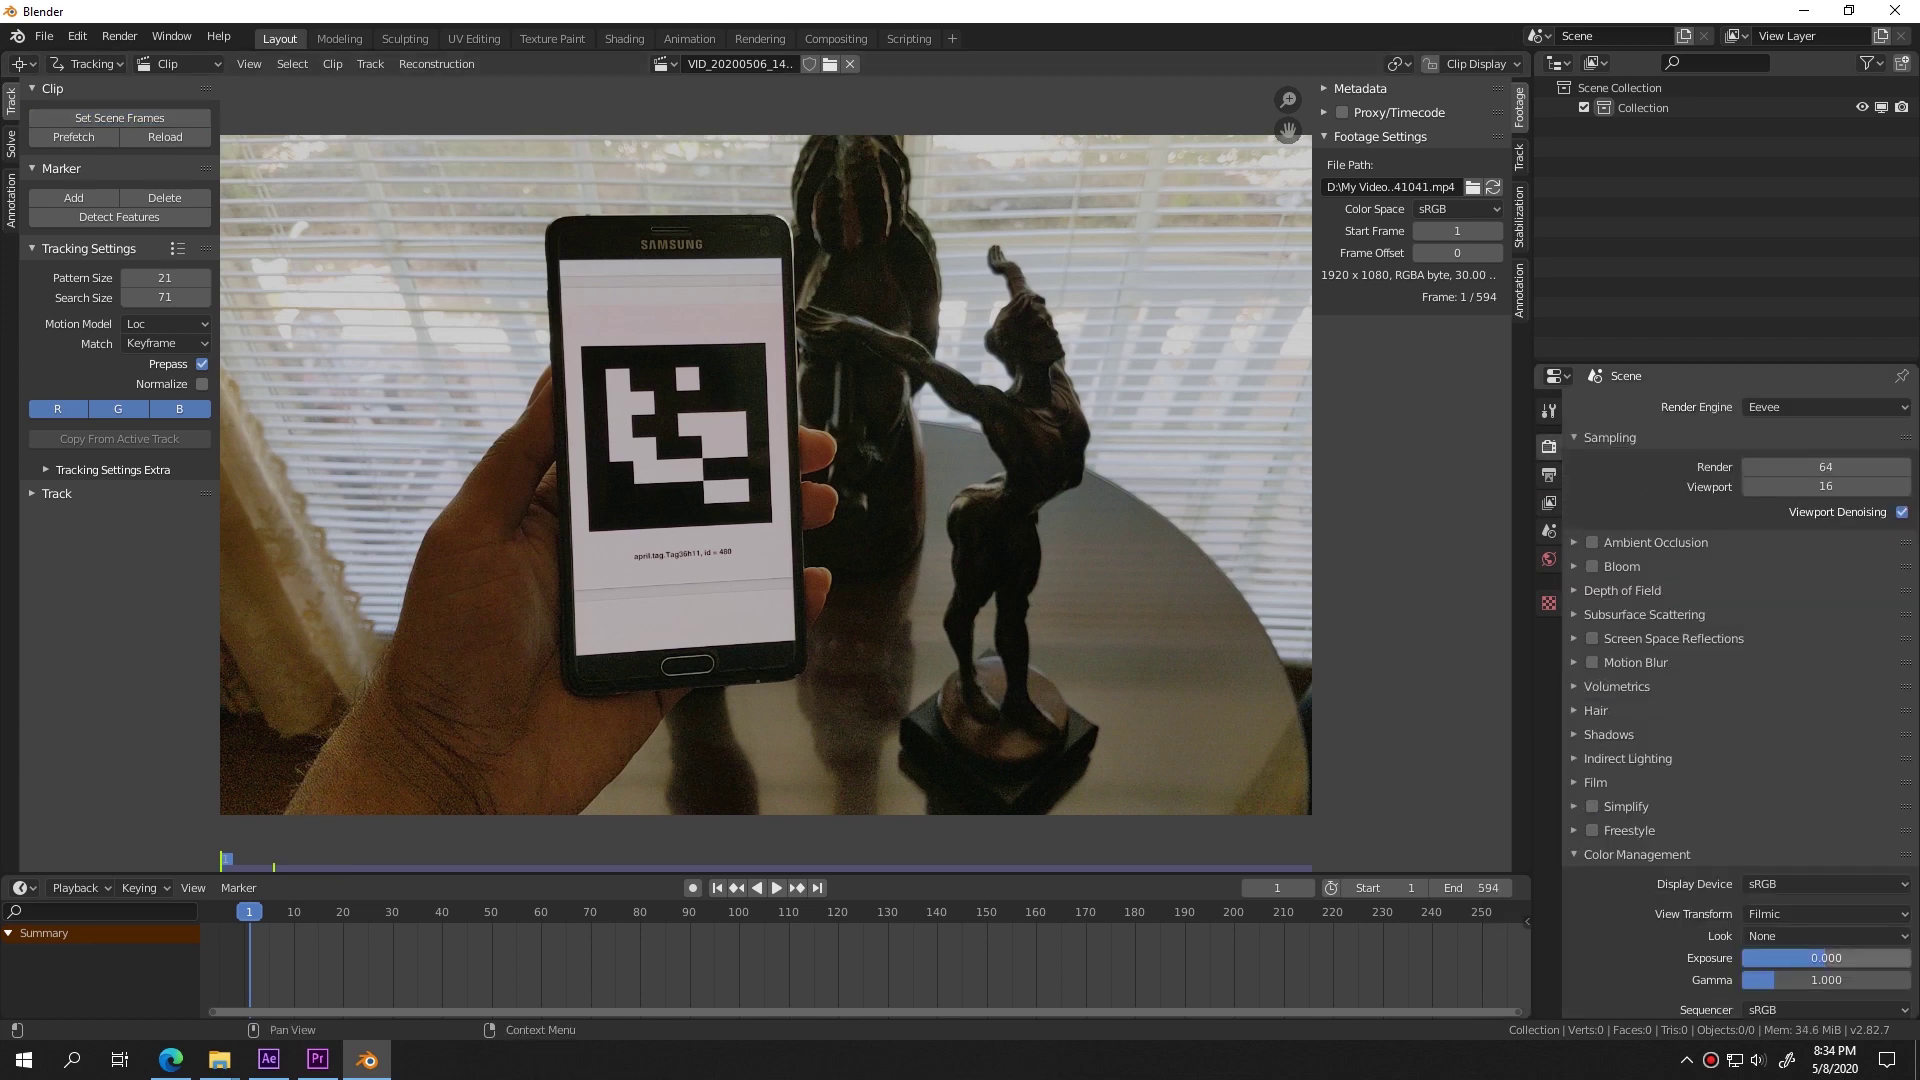
{"action": "left_click", "coordinate": [1825, 914]}
{"action": "left_click", "coordinate": [1769, 891]}
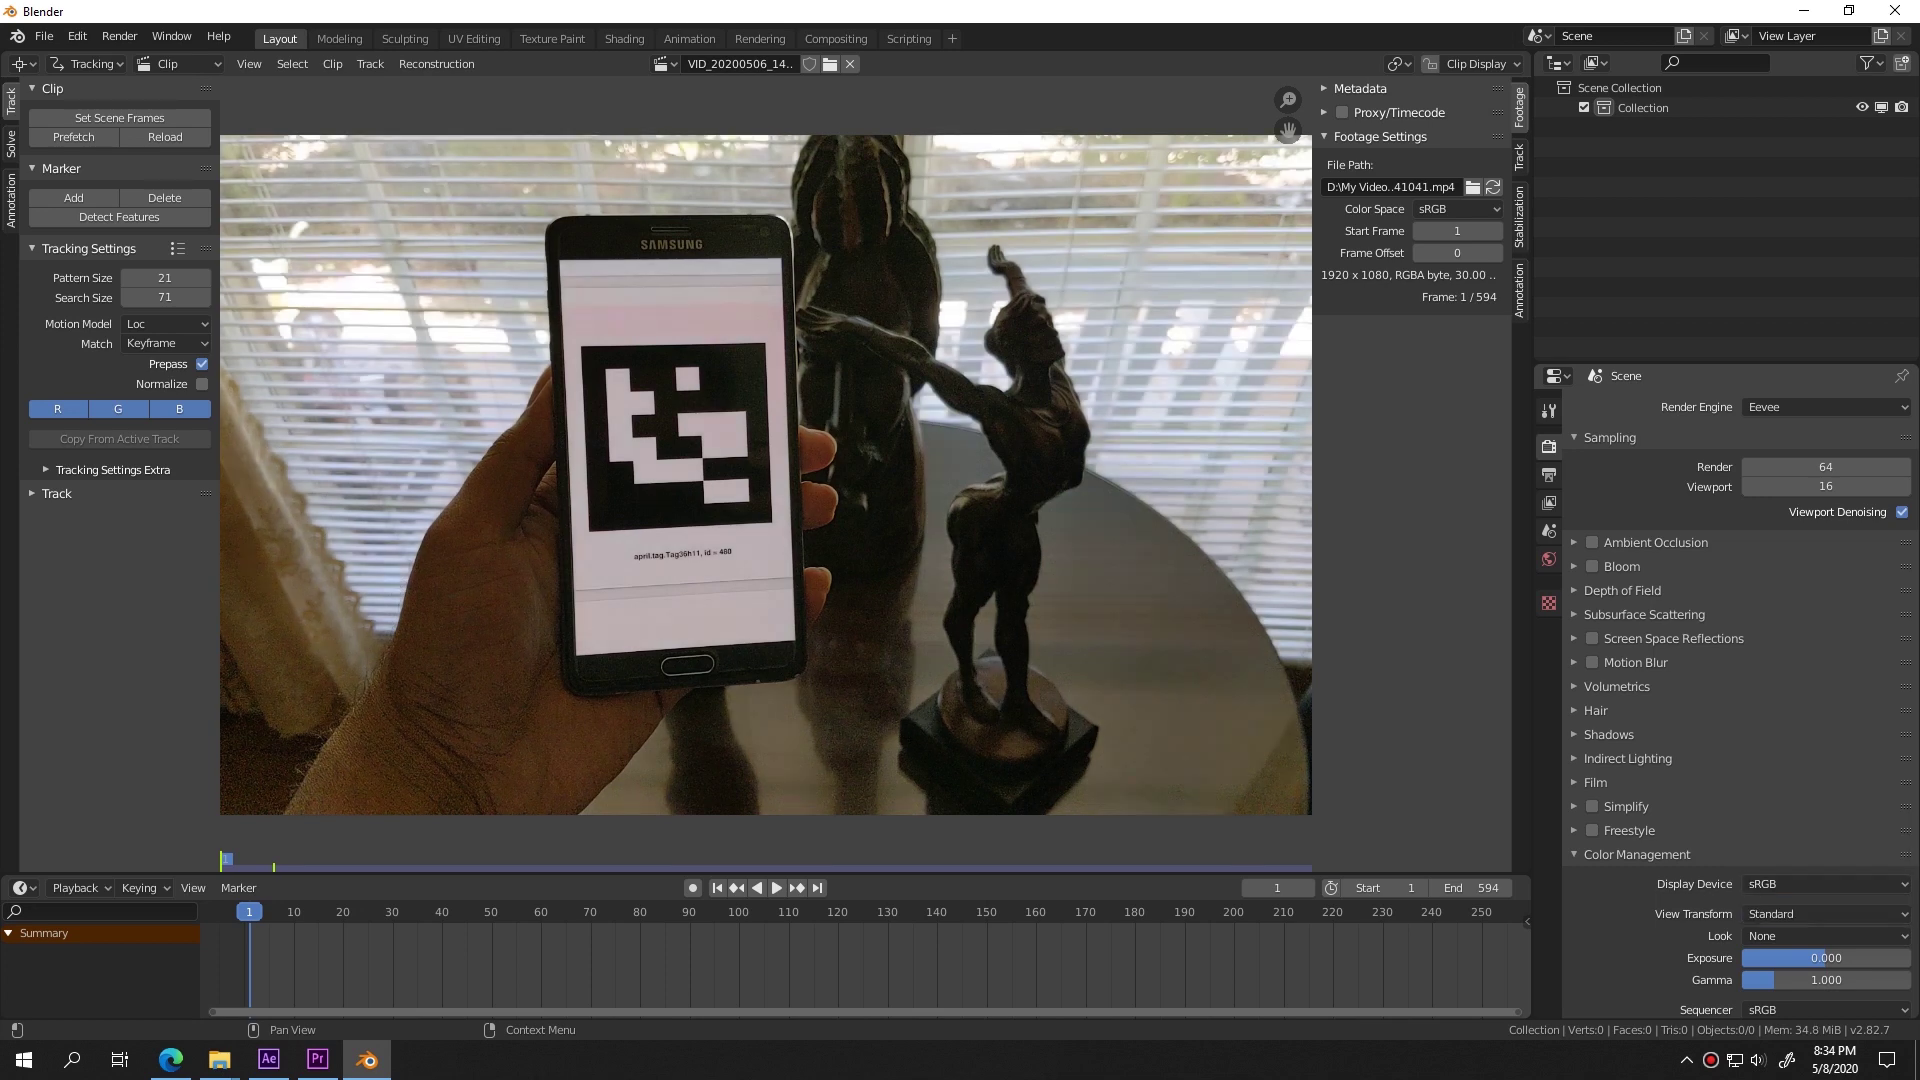
Step: Set the output to 30 fps, the mk tutorial folder on the Desktop and the JPEG file format
{"action": "left_click", "coordinate": [1549, 474]}
{"action": "left_click", "coordinate": [1826, 651]}
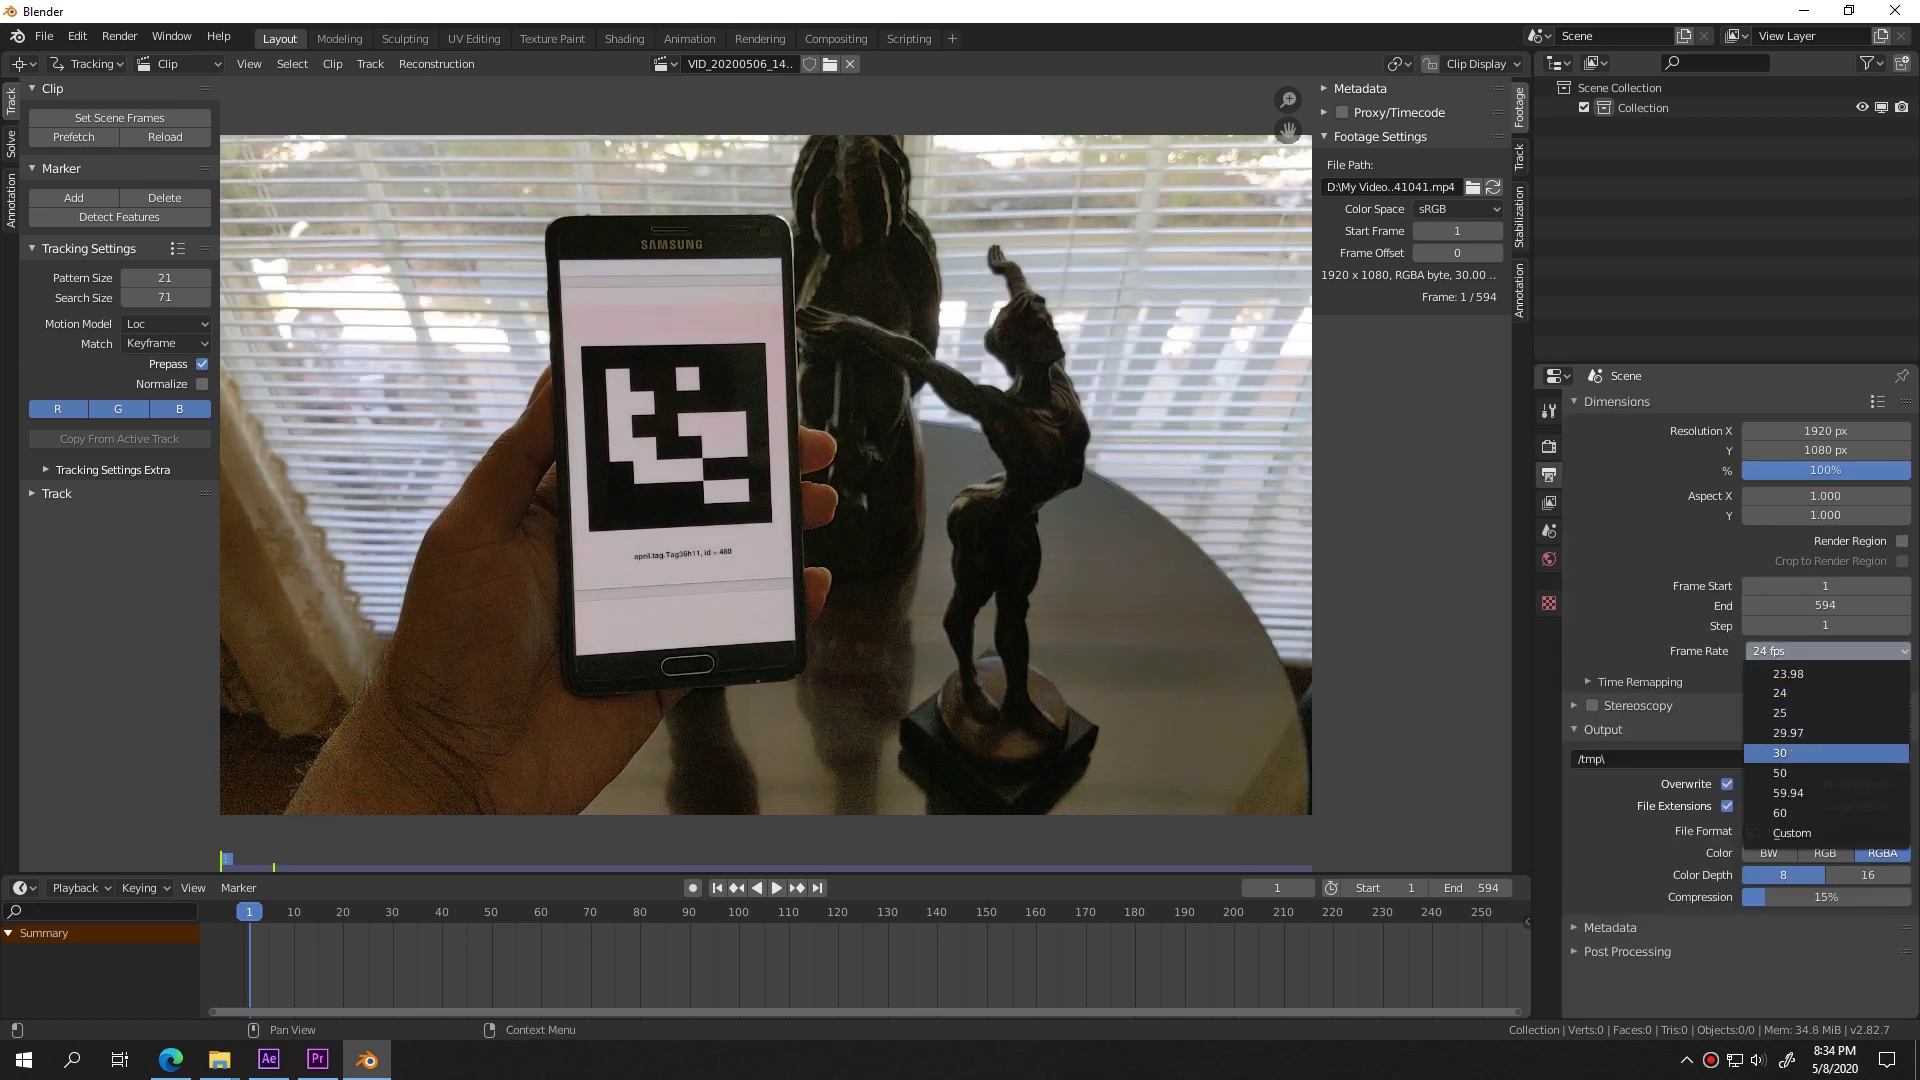
{"action": "left_click", "coordinate": [1784, 753]}
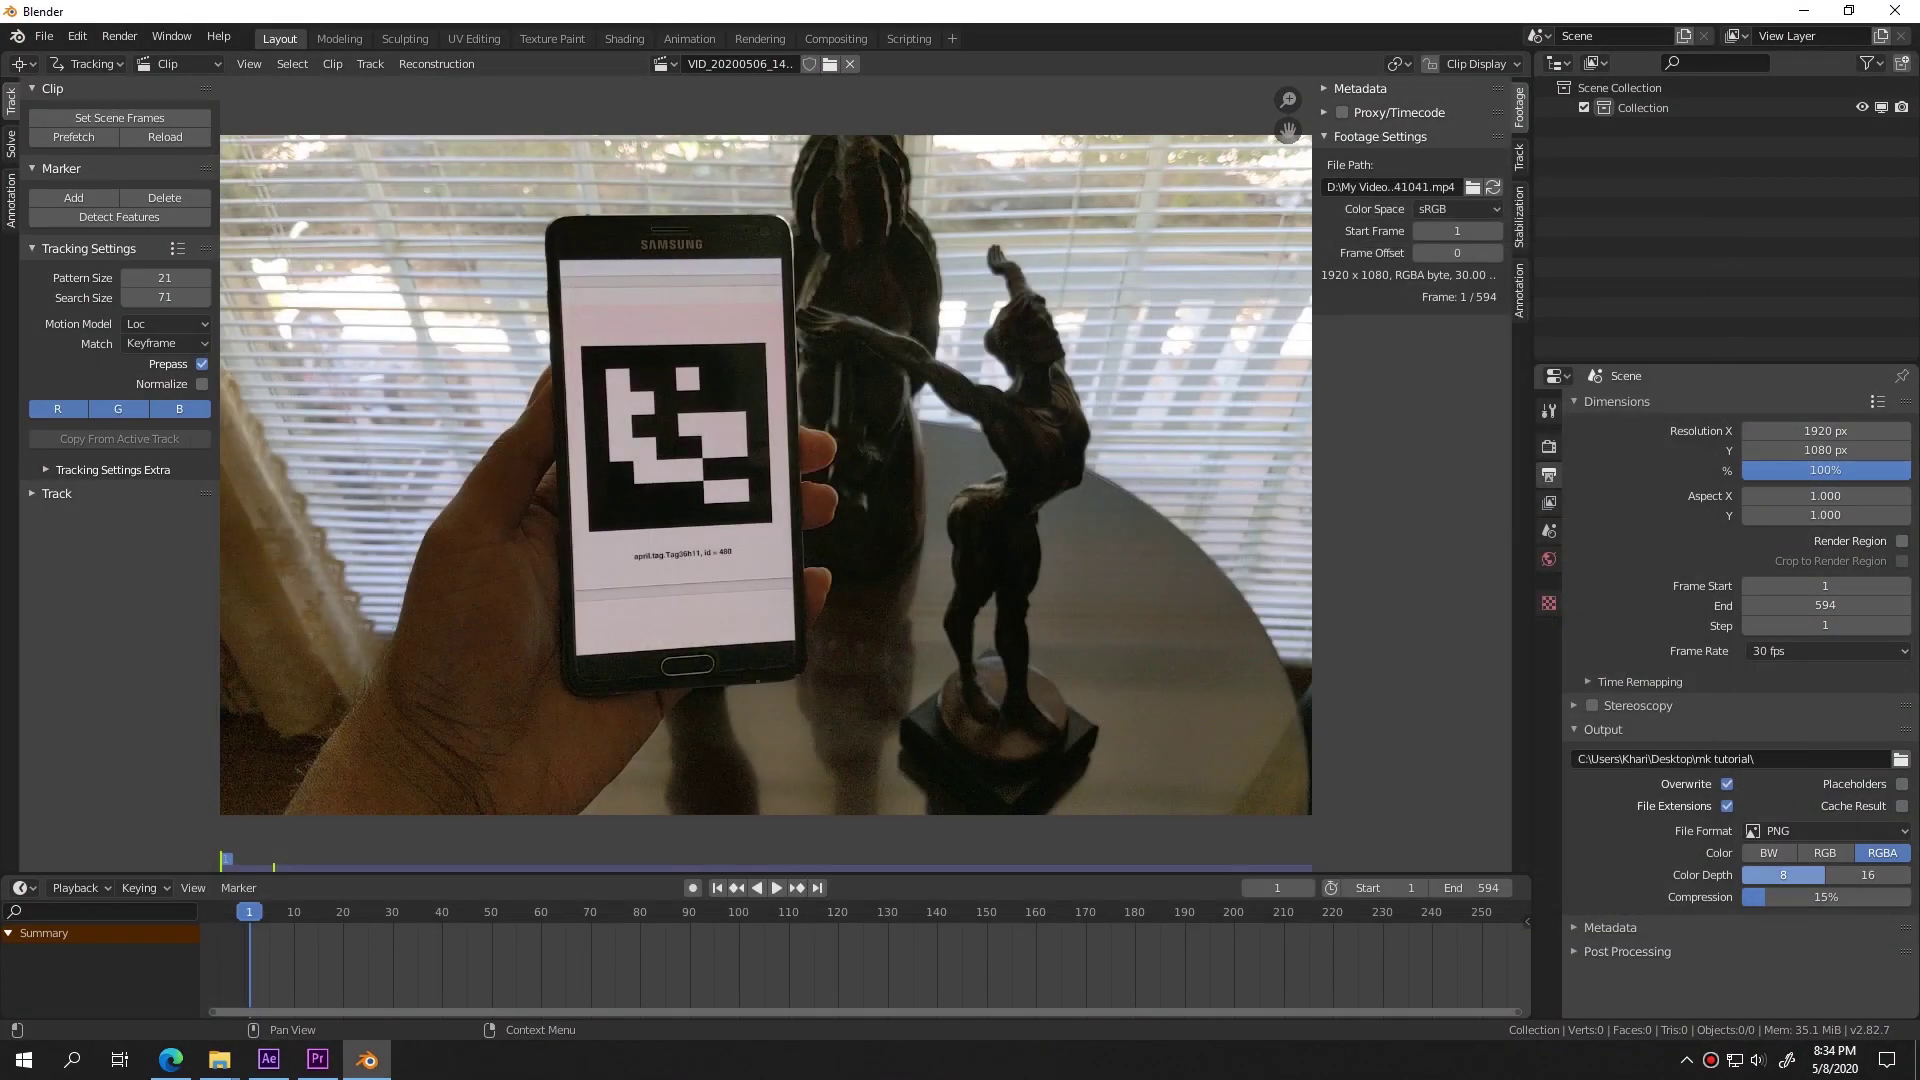
{"action": "left_click", "coordinate": [1799, 831]}
{"action": "left_click", "coordinate": [1544, 742]}
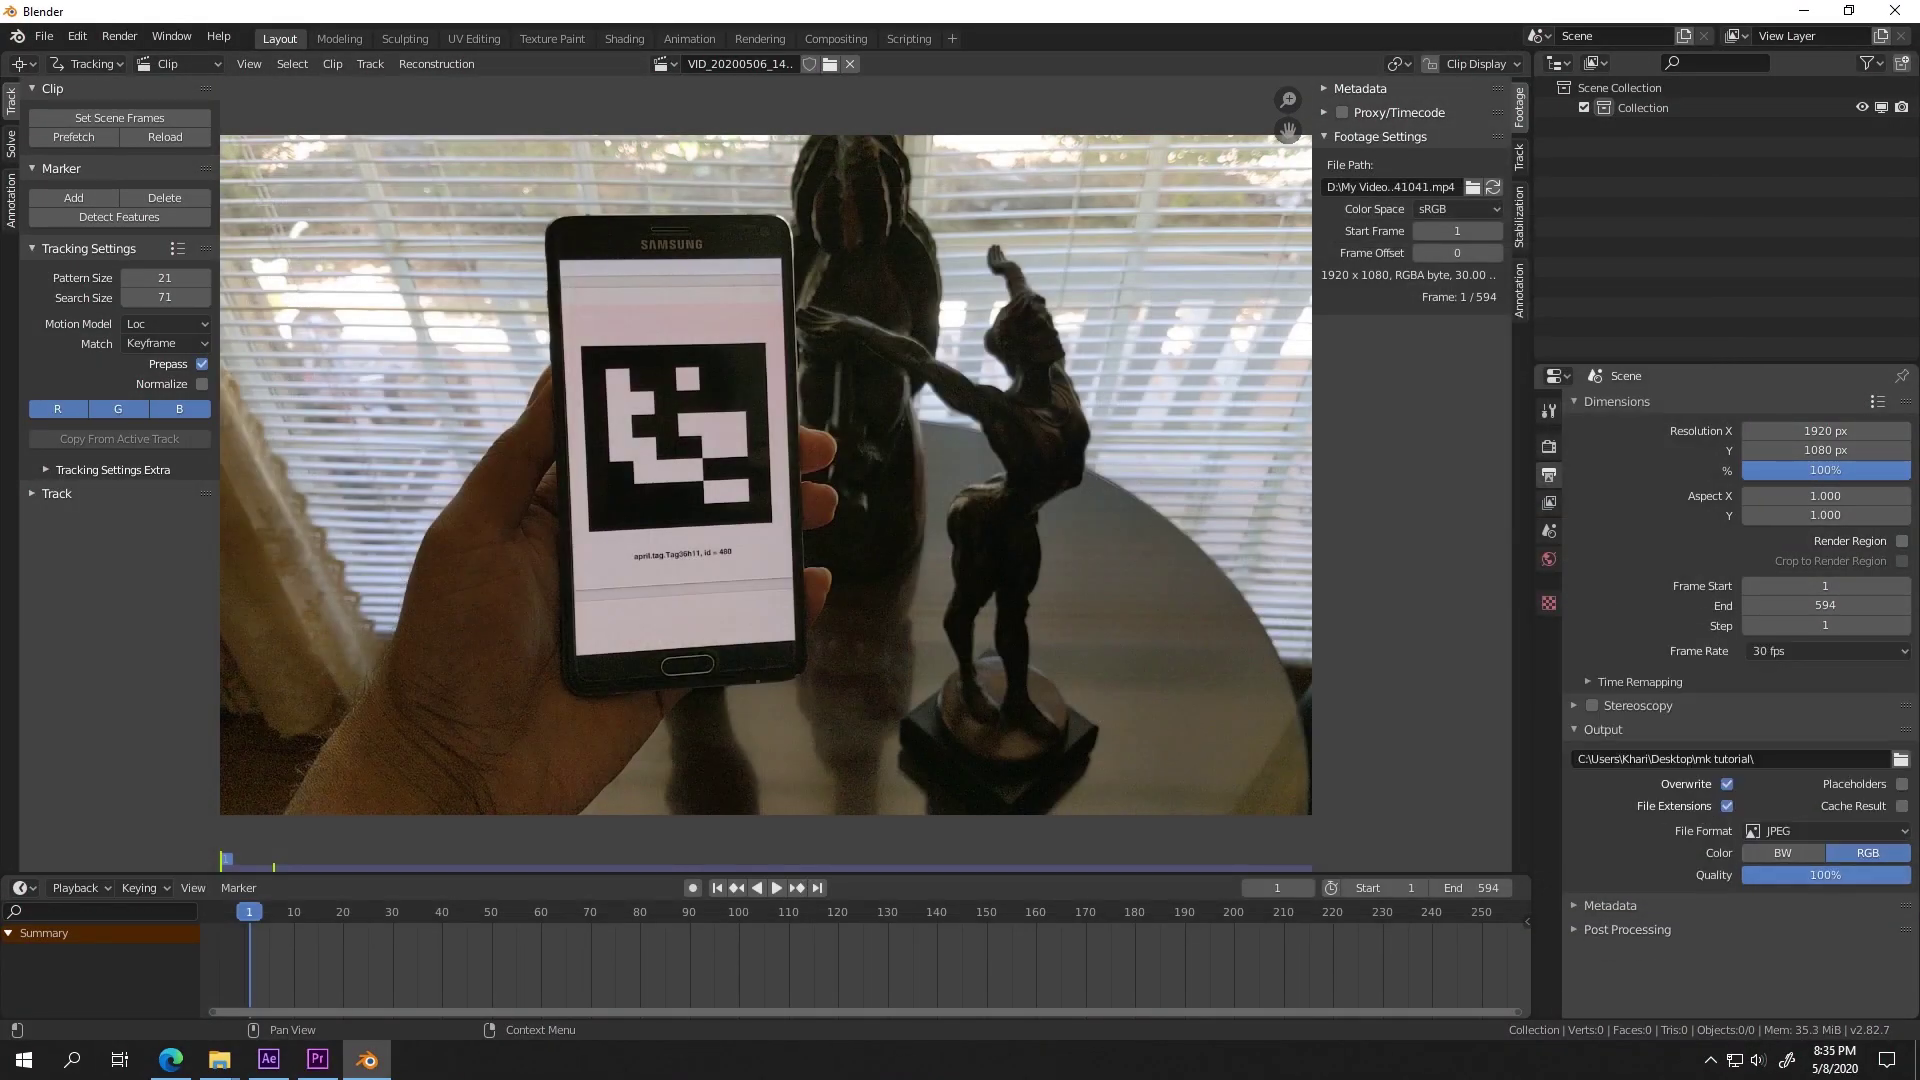
Step: In the Compositing workspace, delete the Render Layers node and add a Movie Clip node
{"action": "left_click", "coordinate": [835, 38]}
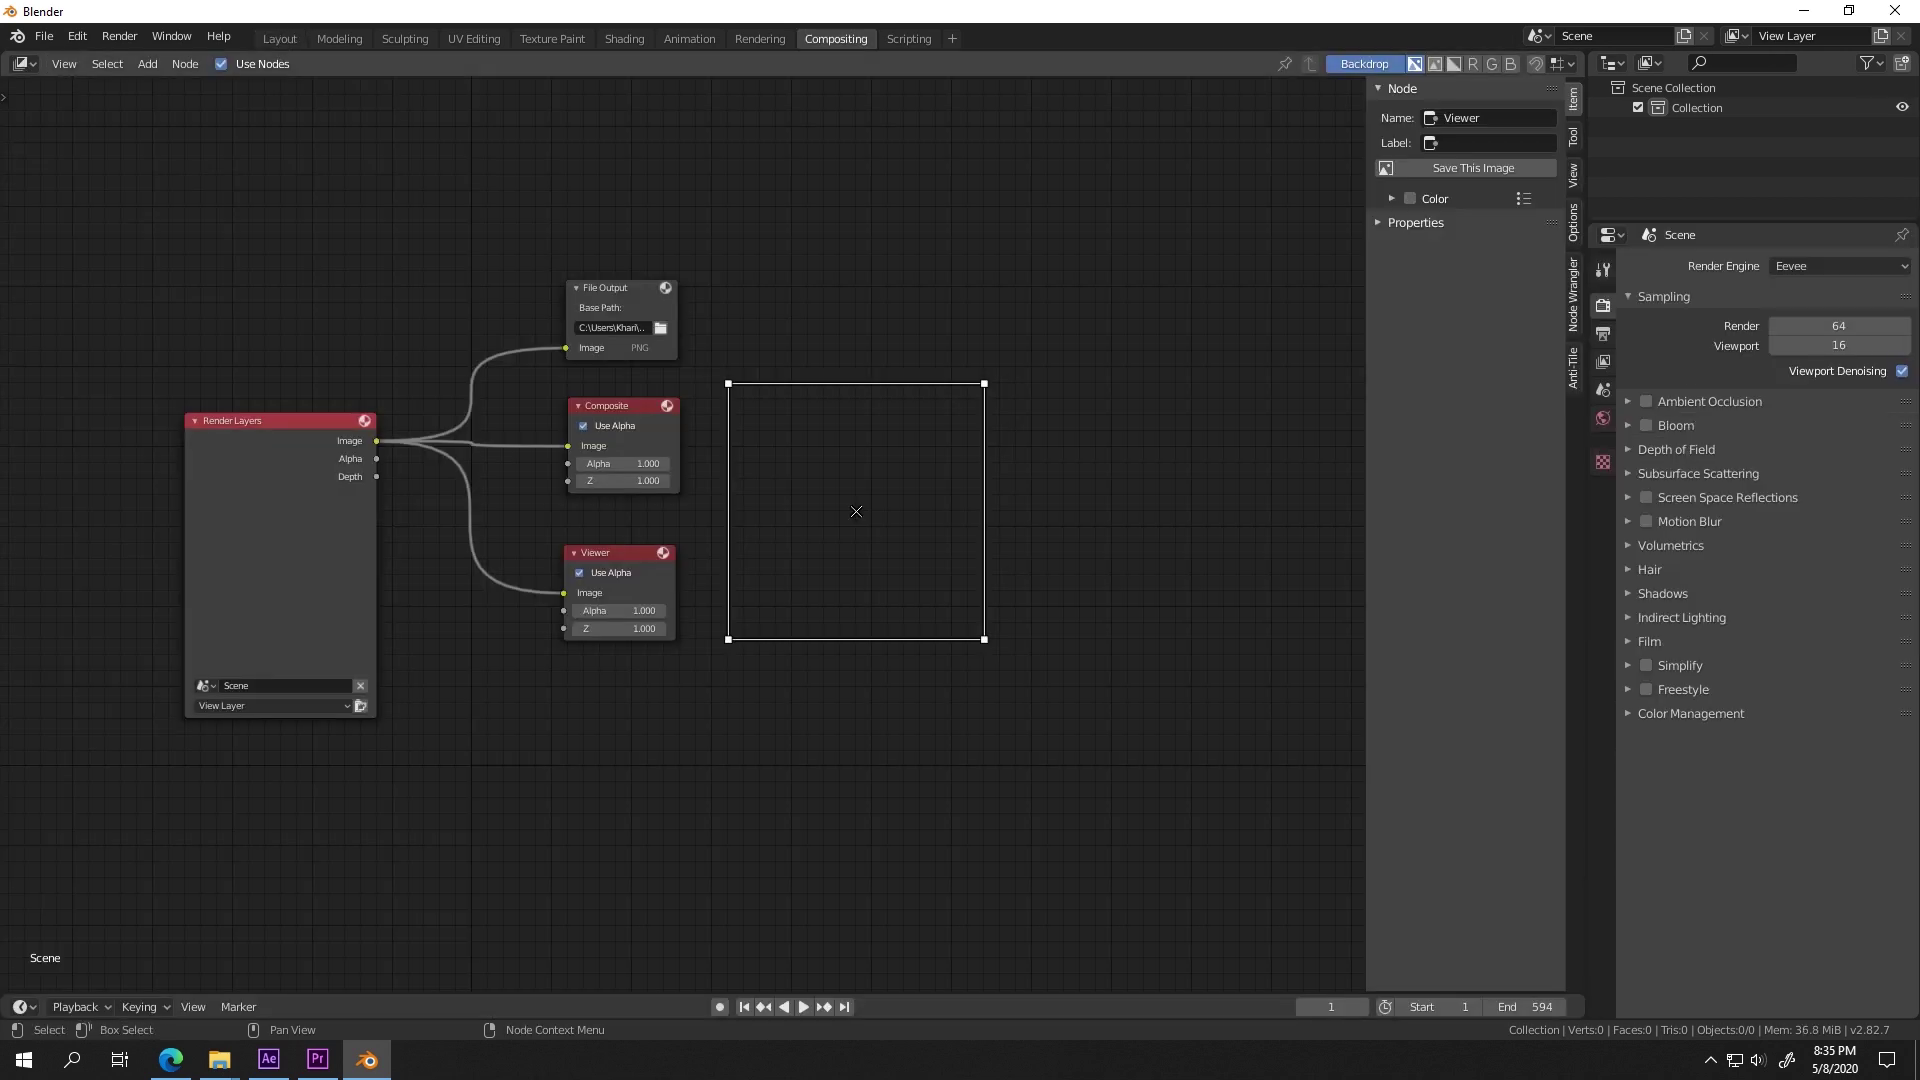
{"action": "left_click_drag", "start_coordinate": [465, 332], "coordinate": [521, 410]}
{"action": "left_click", "coordinate": [280, 540]}
{"action": "key", "text": "x"}
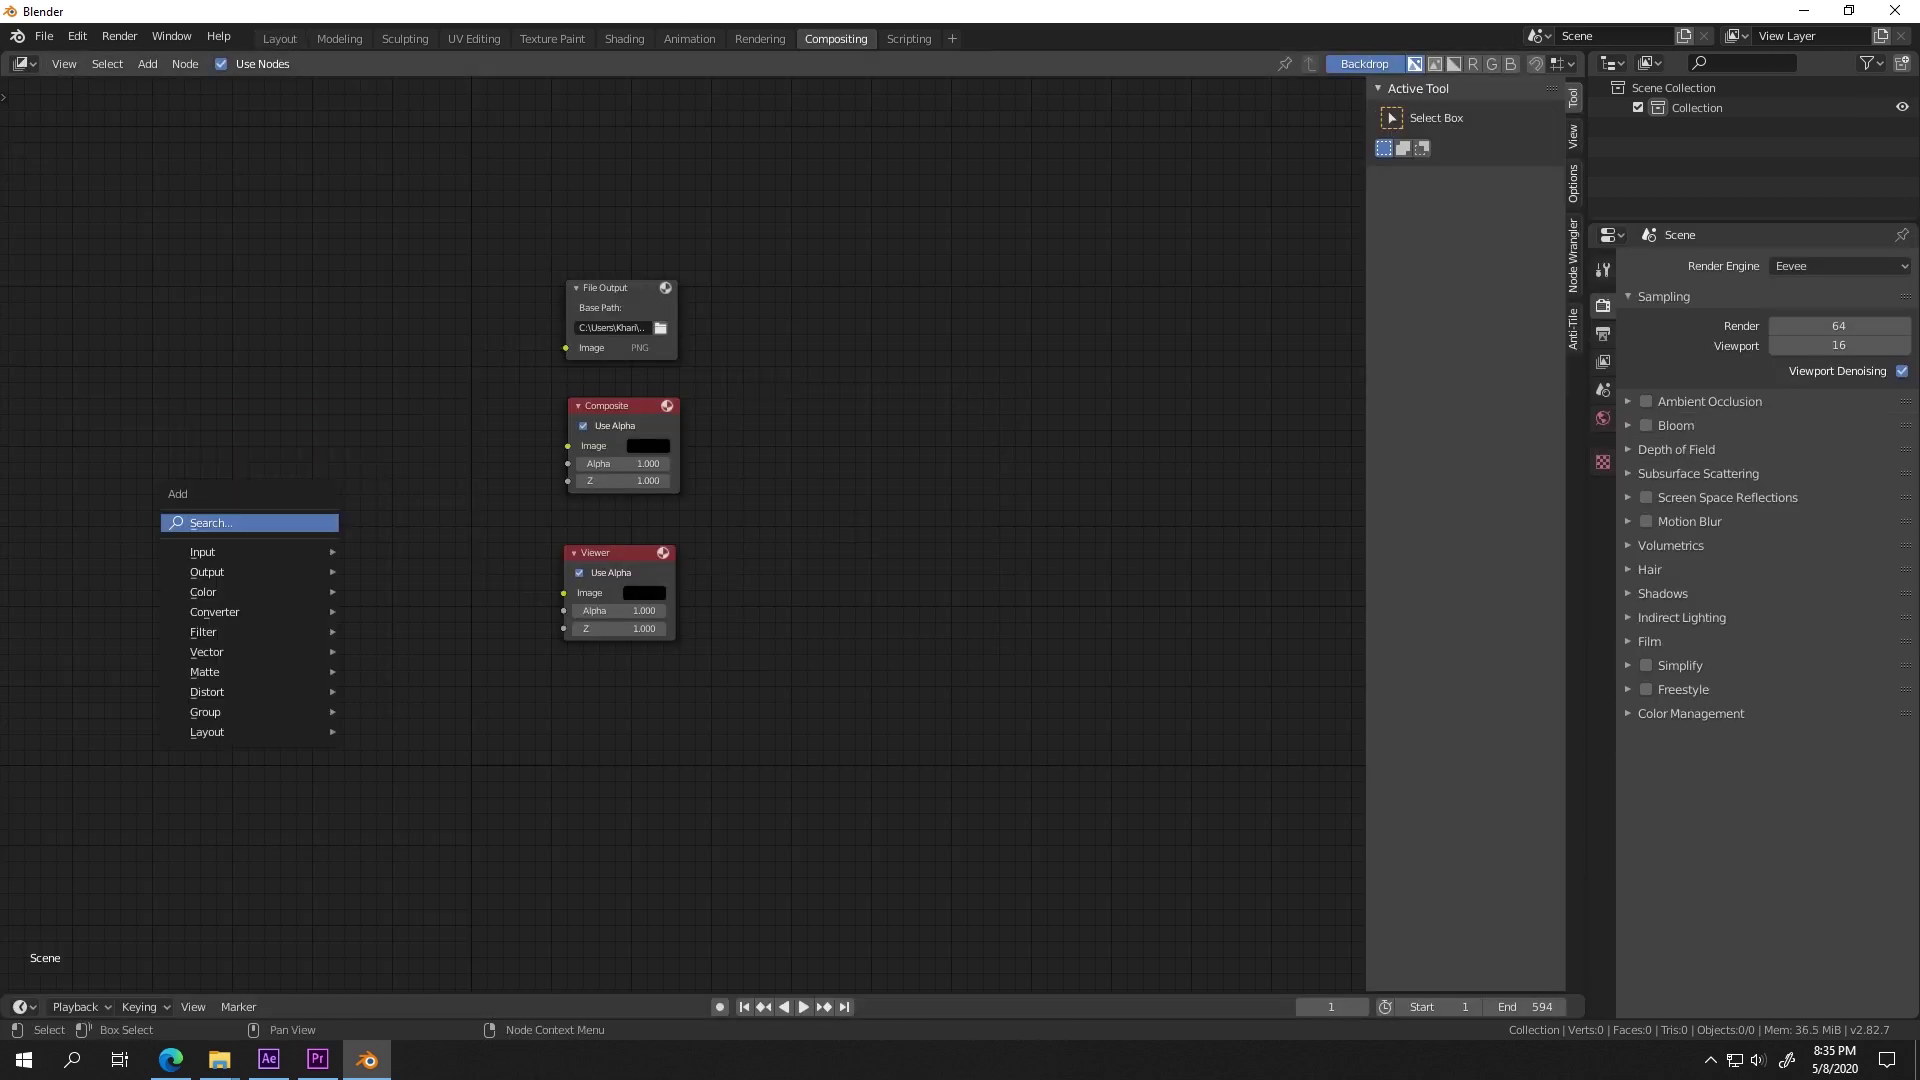
{"action": "key", "text": "Return"}
{"action": "key", "text": "Return"}
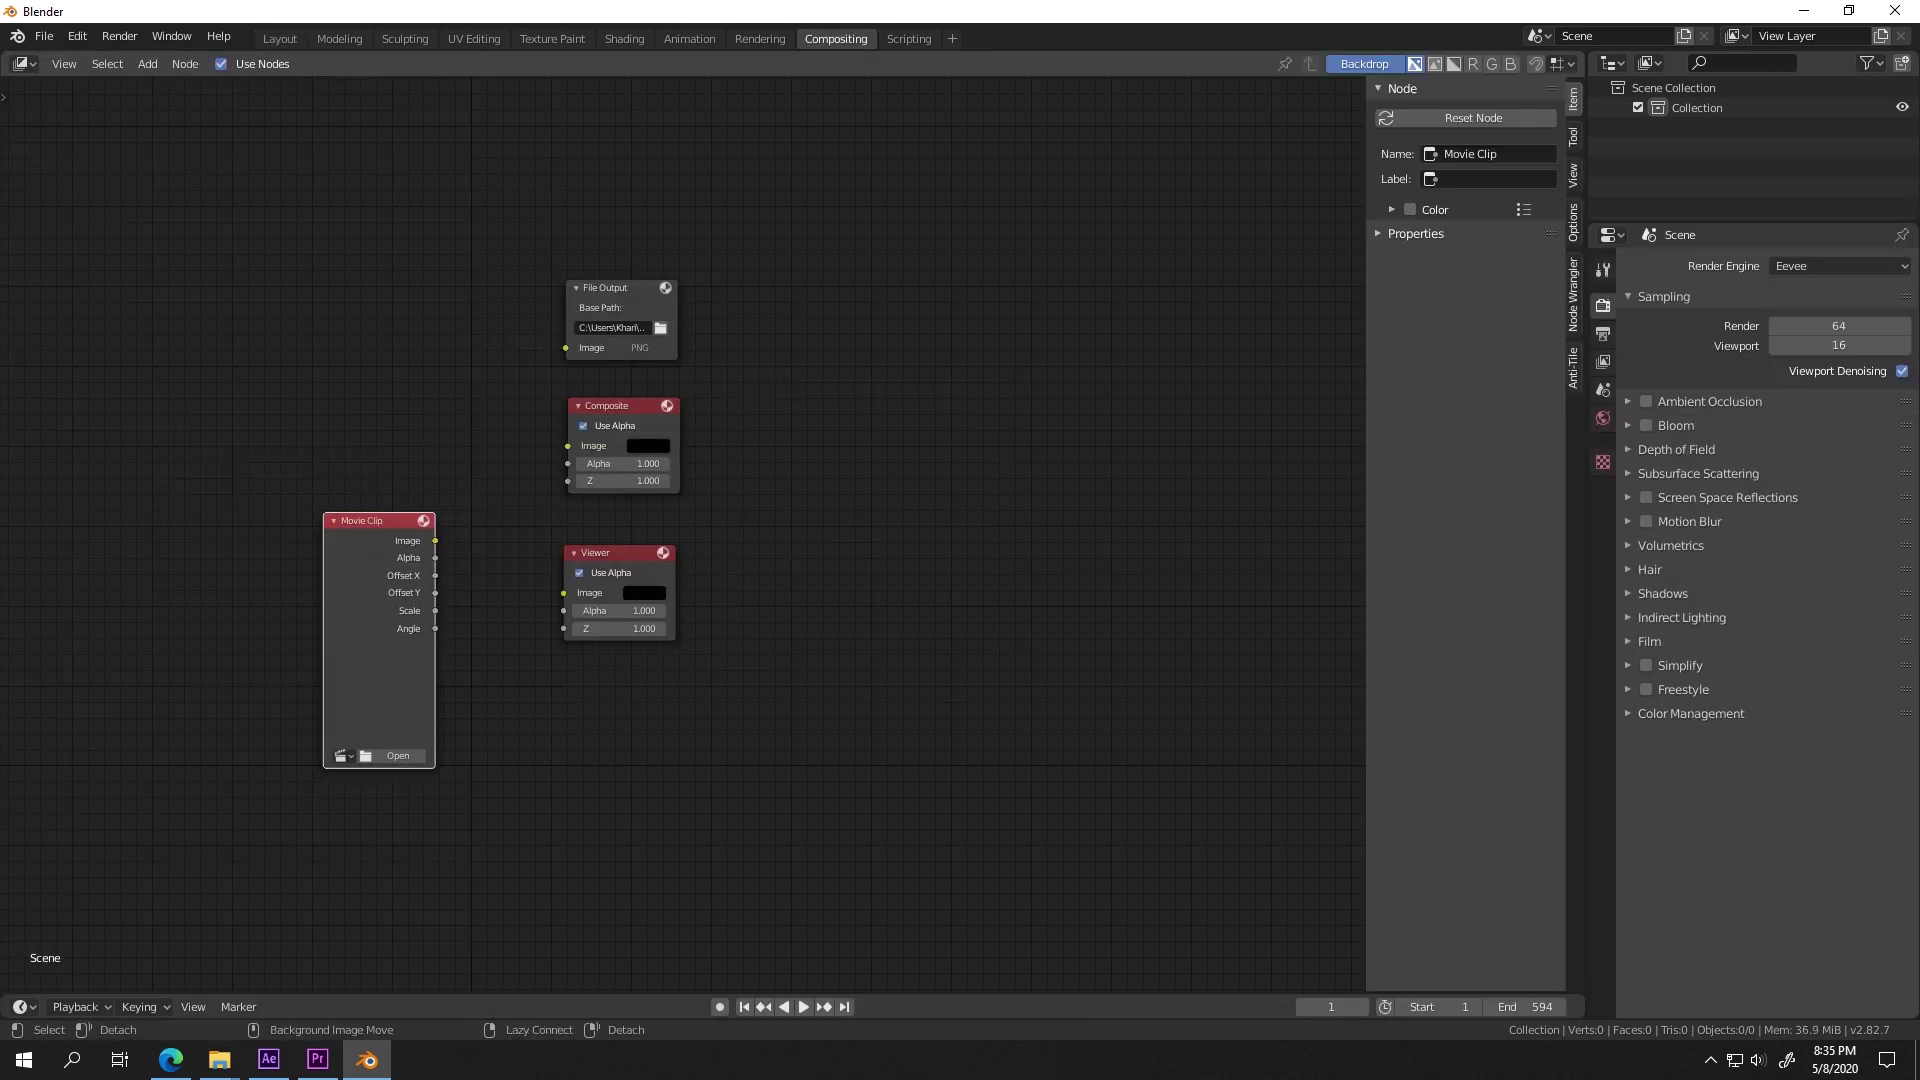
Step: Load the phone footage into the Movie Clip node and connect its Image output to the Composite and Viewer nodes
{"action": "left_click_drag", "start_coordinate": [379, 521], "coordinate": [372, 377]}
{"action": "left_click_drag", "start_coordinate": [427, 395], "coordinate": [568, 446]}
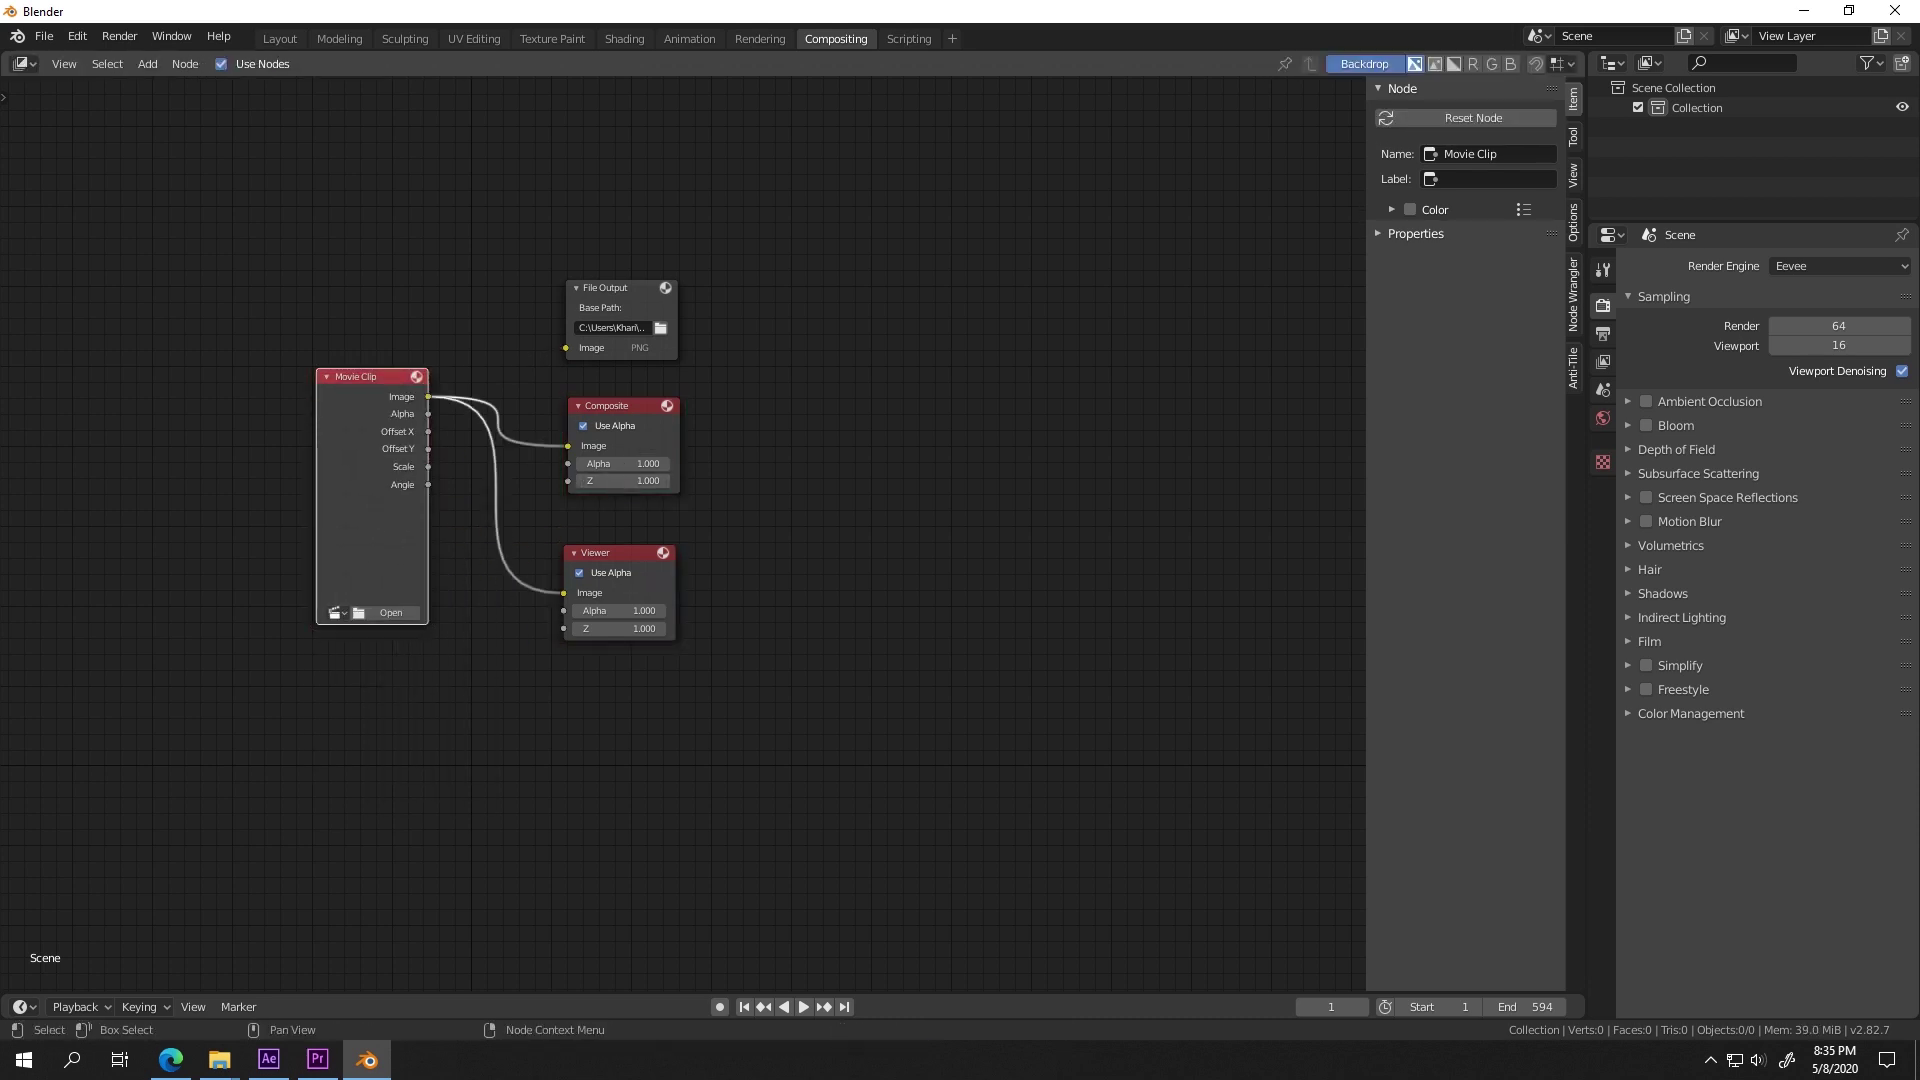
{"action": "left_click_drag", "start_coordinate": [372, 377], "coordinate": [350, 472]}
{"action": "key", "text": "v"}
{"action": "key", "text": "v"}
{"action": "key", "text": "n"}
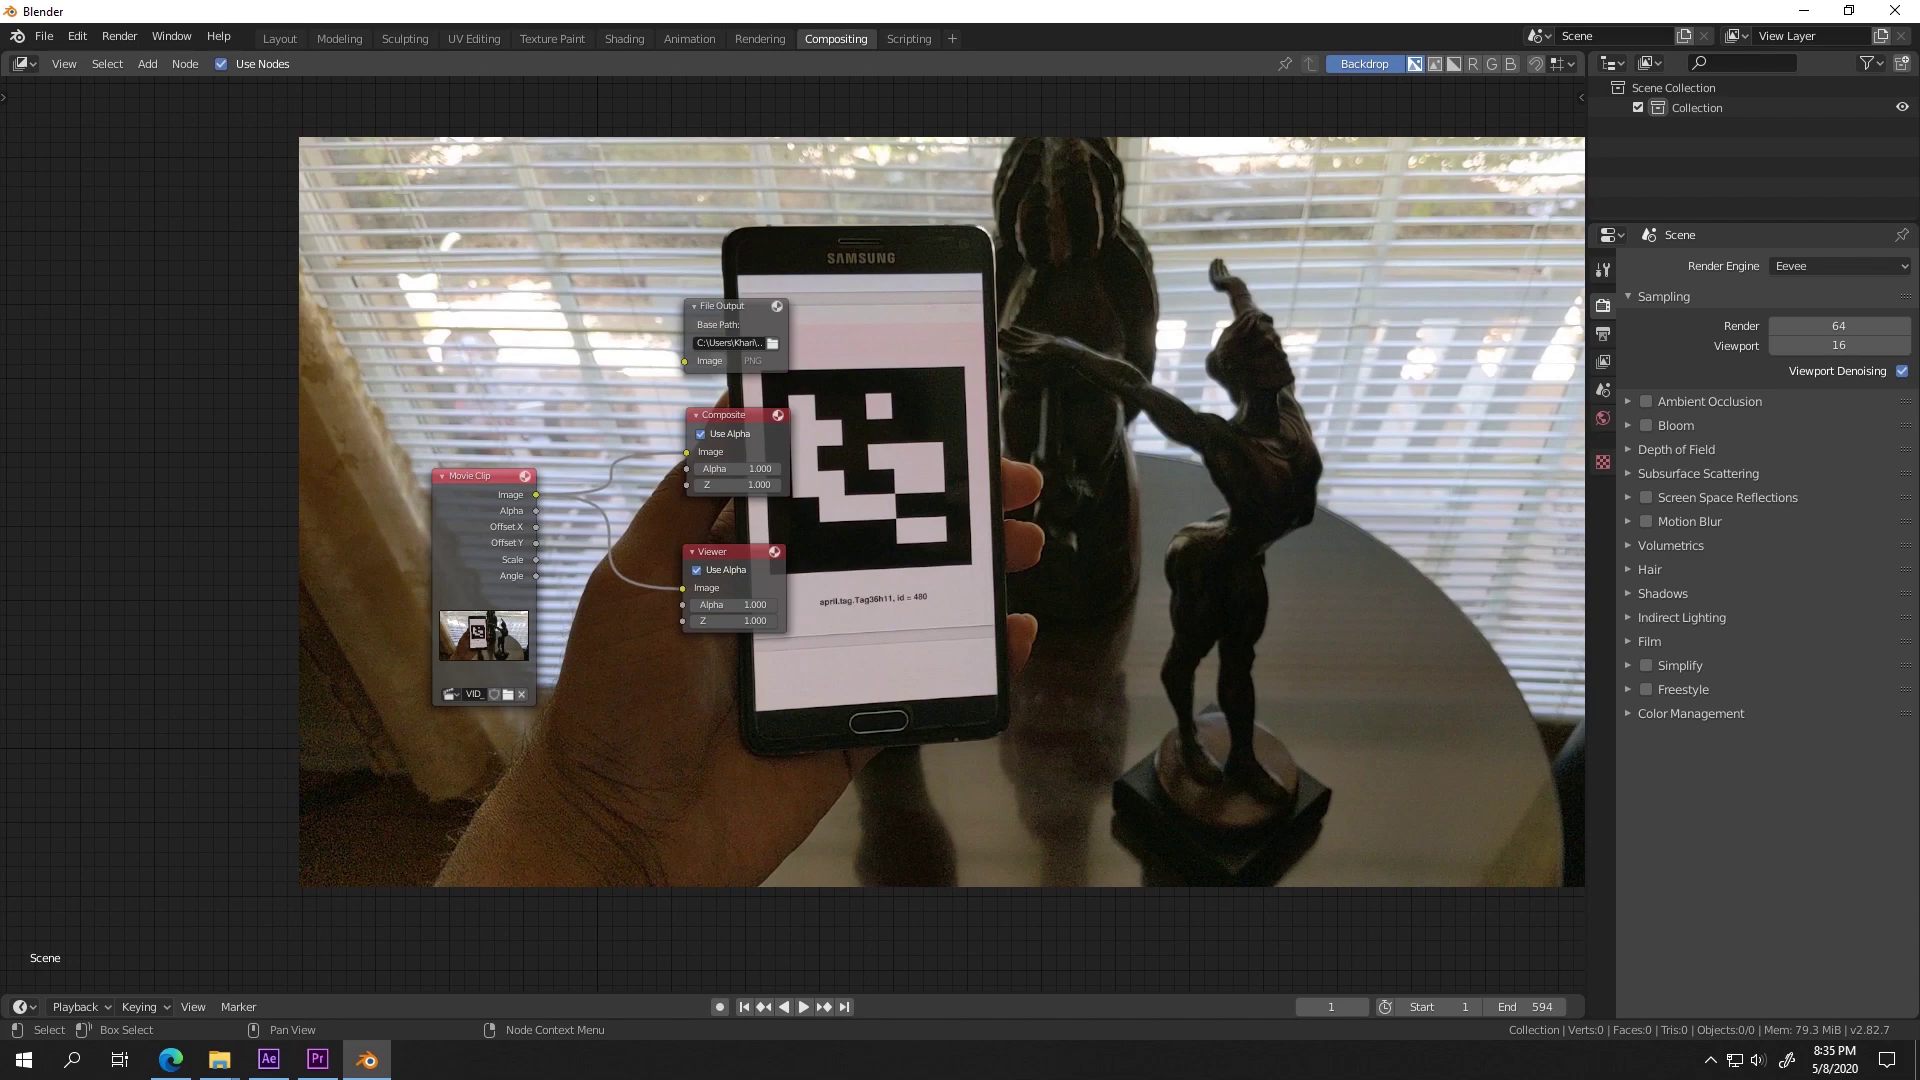
Step: Reposition the compositor nodes over the backdrop and render the footage as an image sequence
{"action": "left_click_drag", "start_coordinate": [700, 520], "coordinate": [474, 553]}
{"action": "scroll", "coordinate": [474, 553], "scroll_direction": "up", "scroll_amount": 1}
{"action": "key", "text": "F12"}
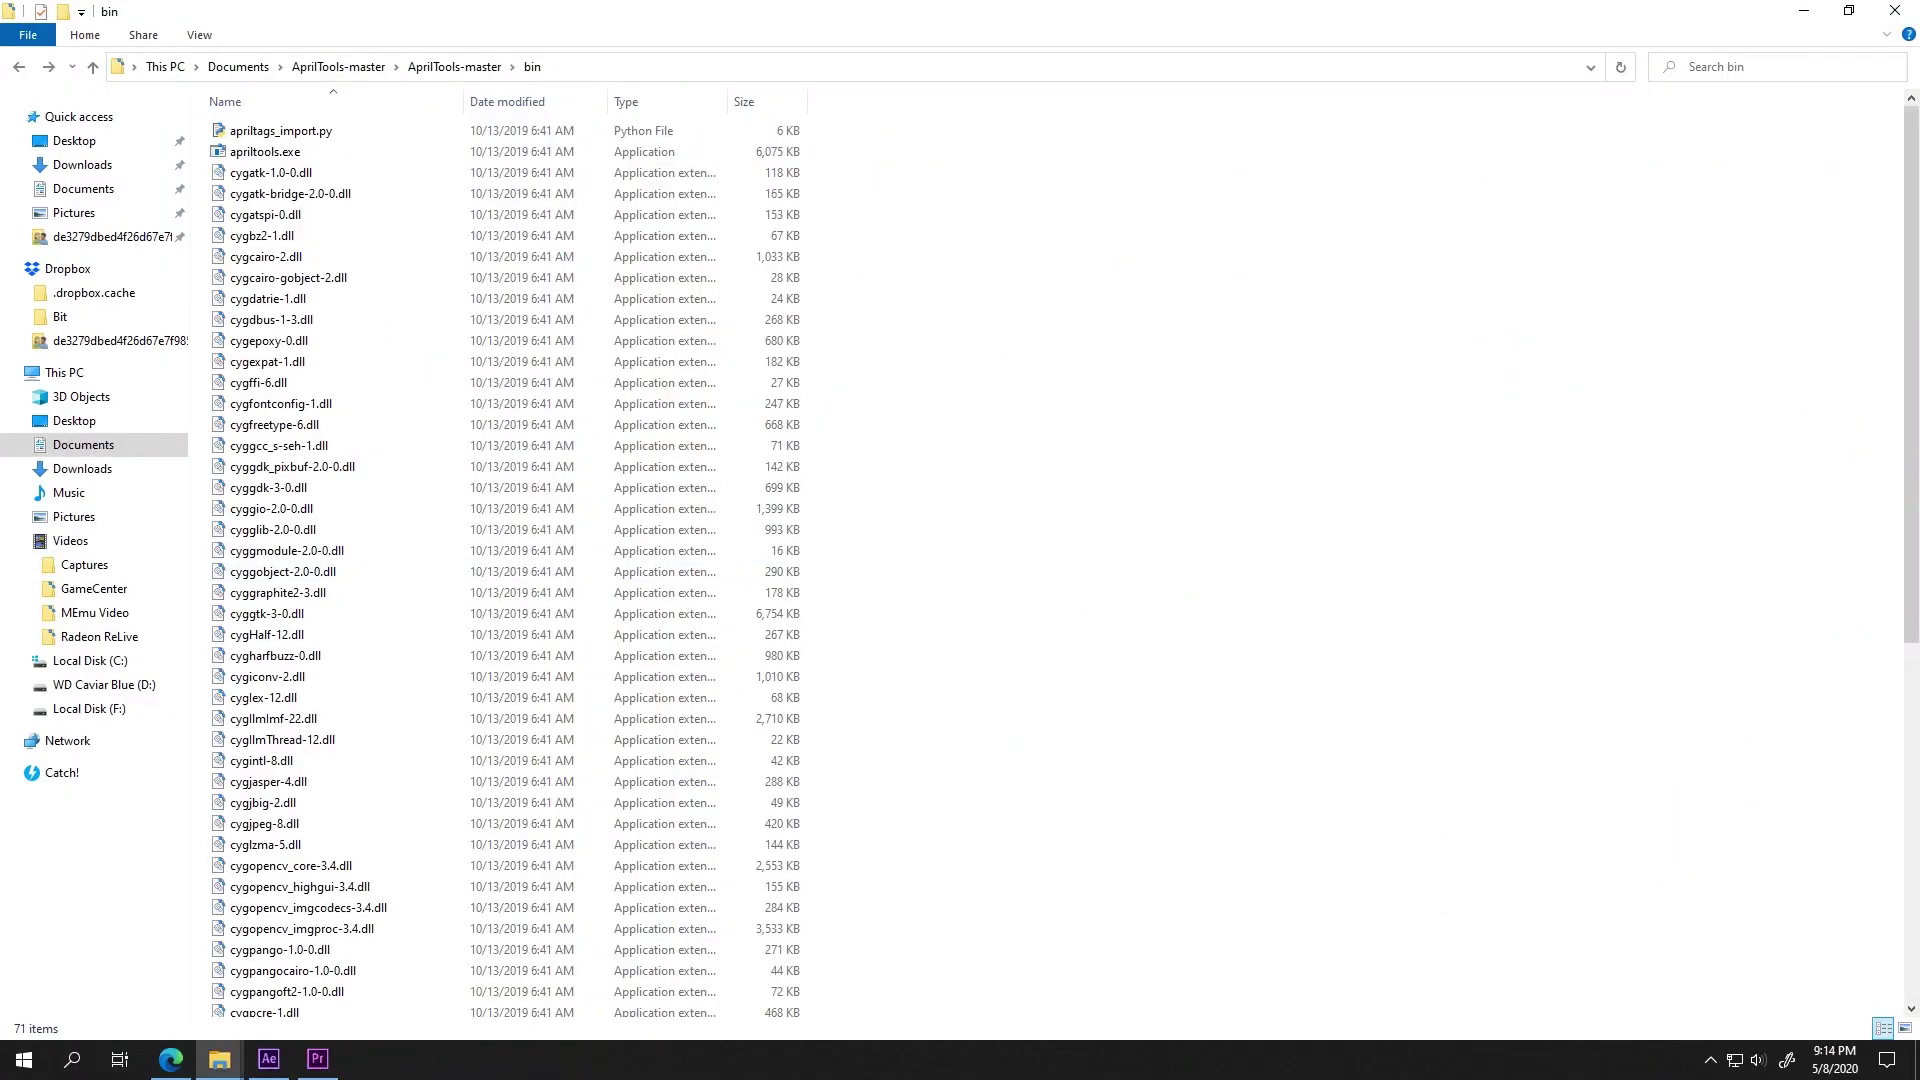
Step: Open a Command Prompt and change its directory to the AprilTools-master bin folder, using the path copied from File Explorer
{"action": "key", "text": "super"}
{"action": "type", "text": "cmd"}
{"action": "key", "text": "Return"}
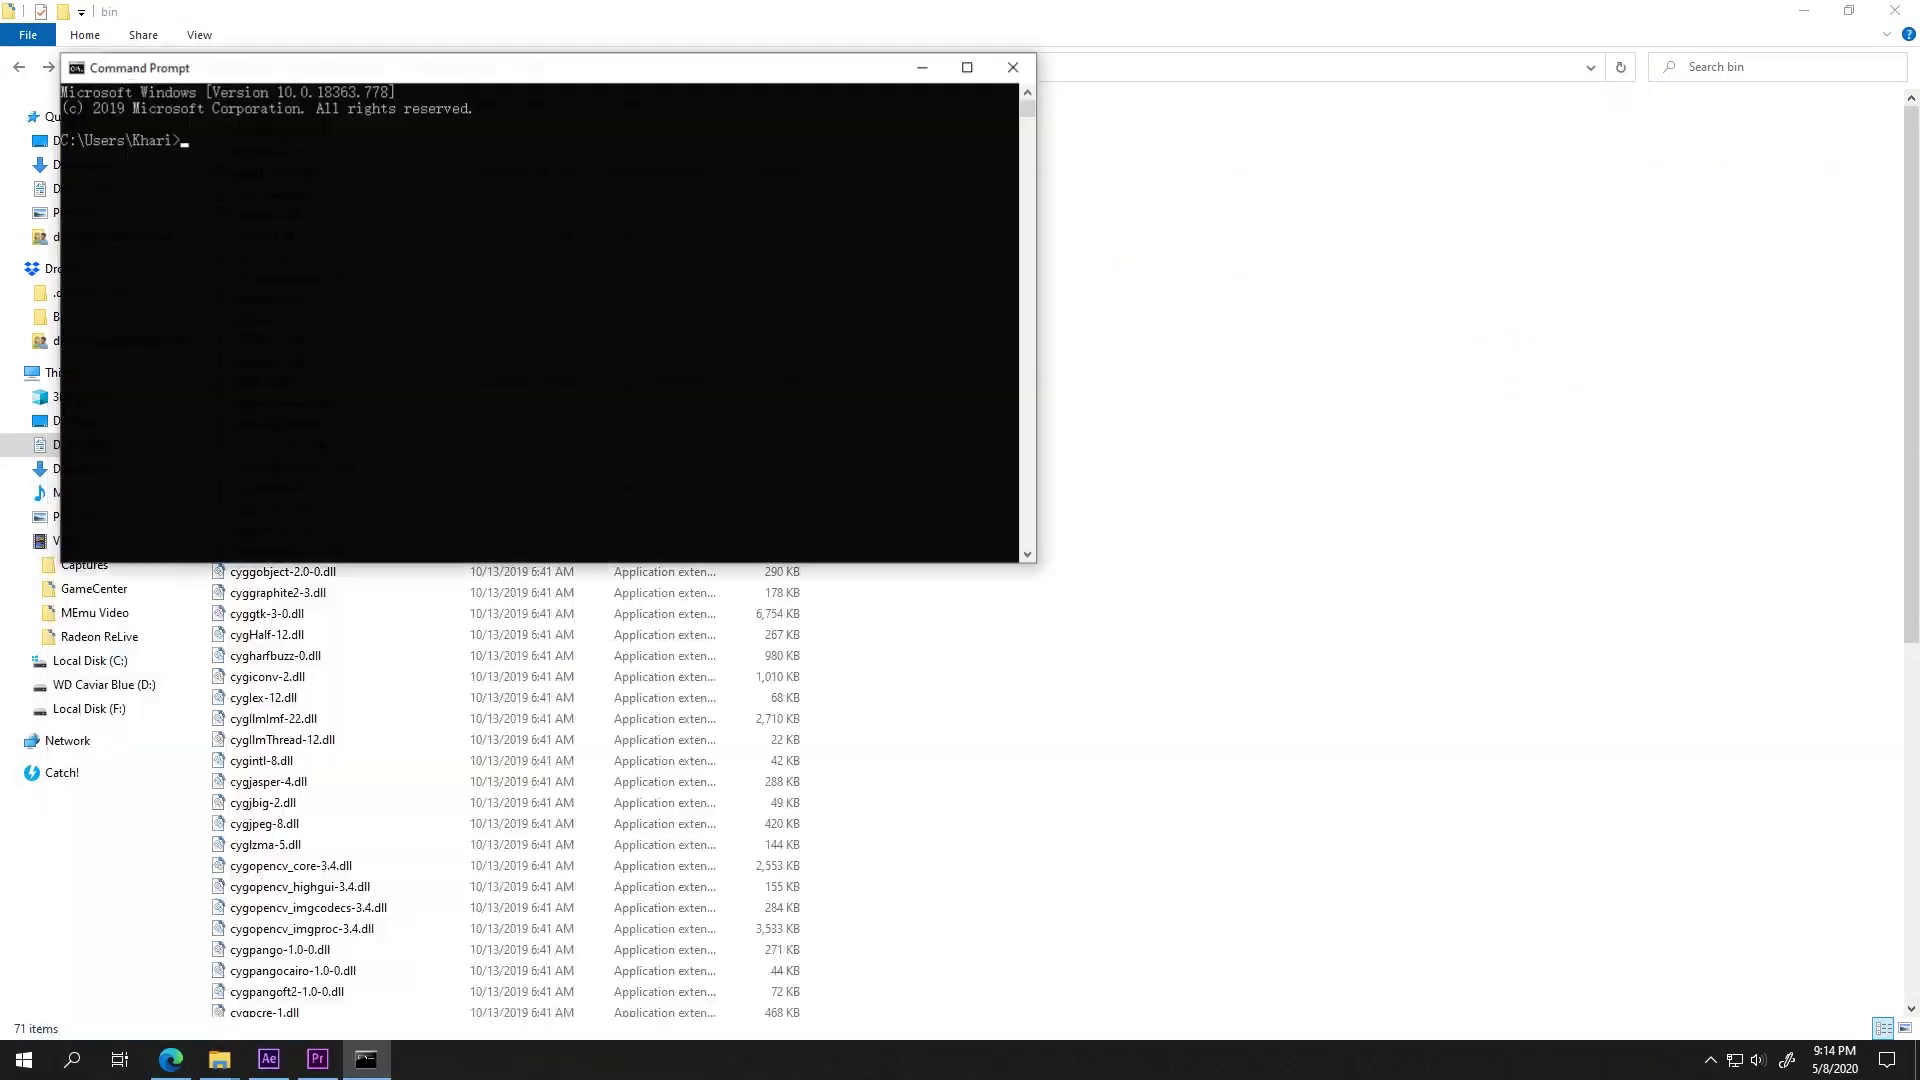
{"action": "left_click_drag", "start_coordinate": [548, 67], "coordinate": [661, 307]}
{"action": "left_click", "coordinate": [661, 67]}
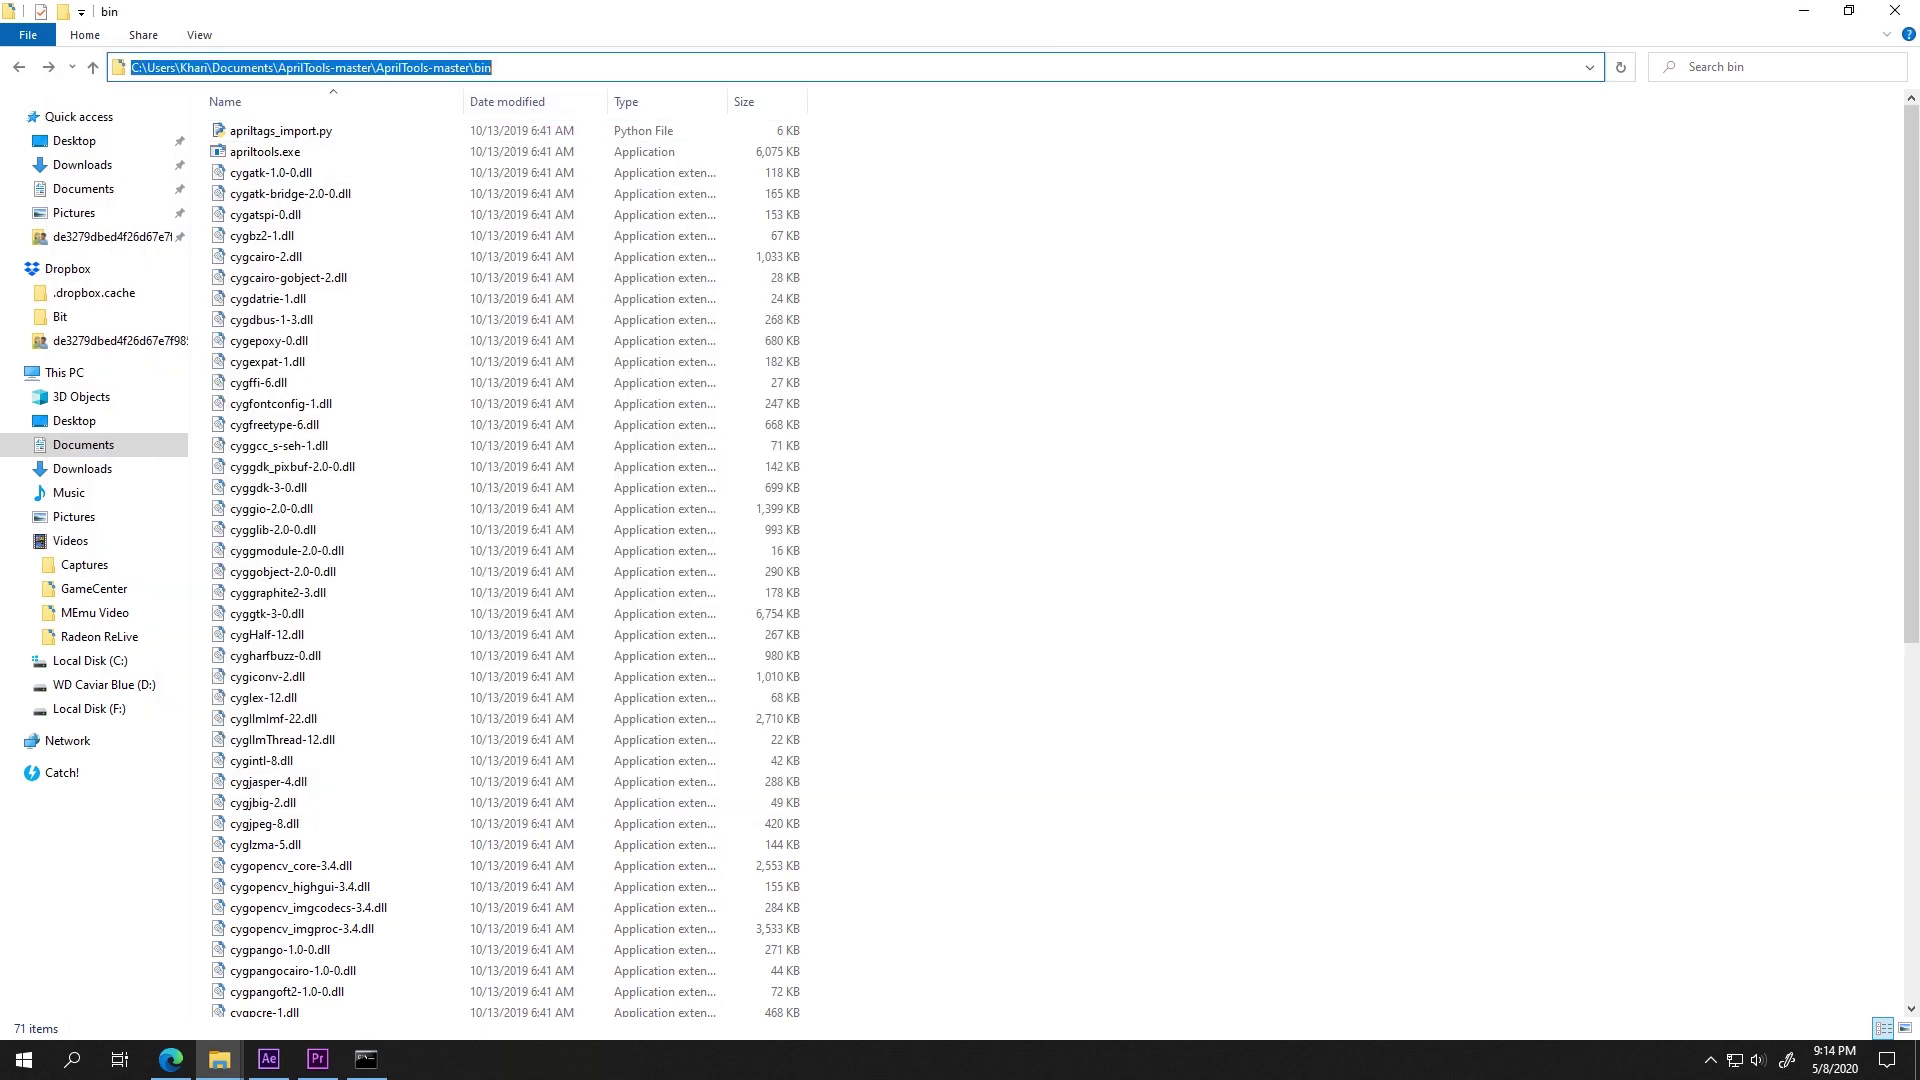
{"action": "right_click", "coordinate": [181, 66]}
{"action": "left_click", "coordinate": [230, 126]}
{"action": "key", "text": "alt+Tab"}
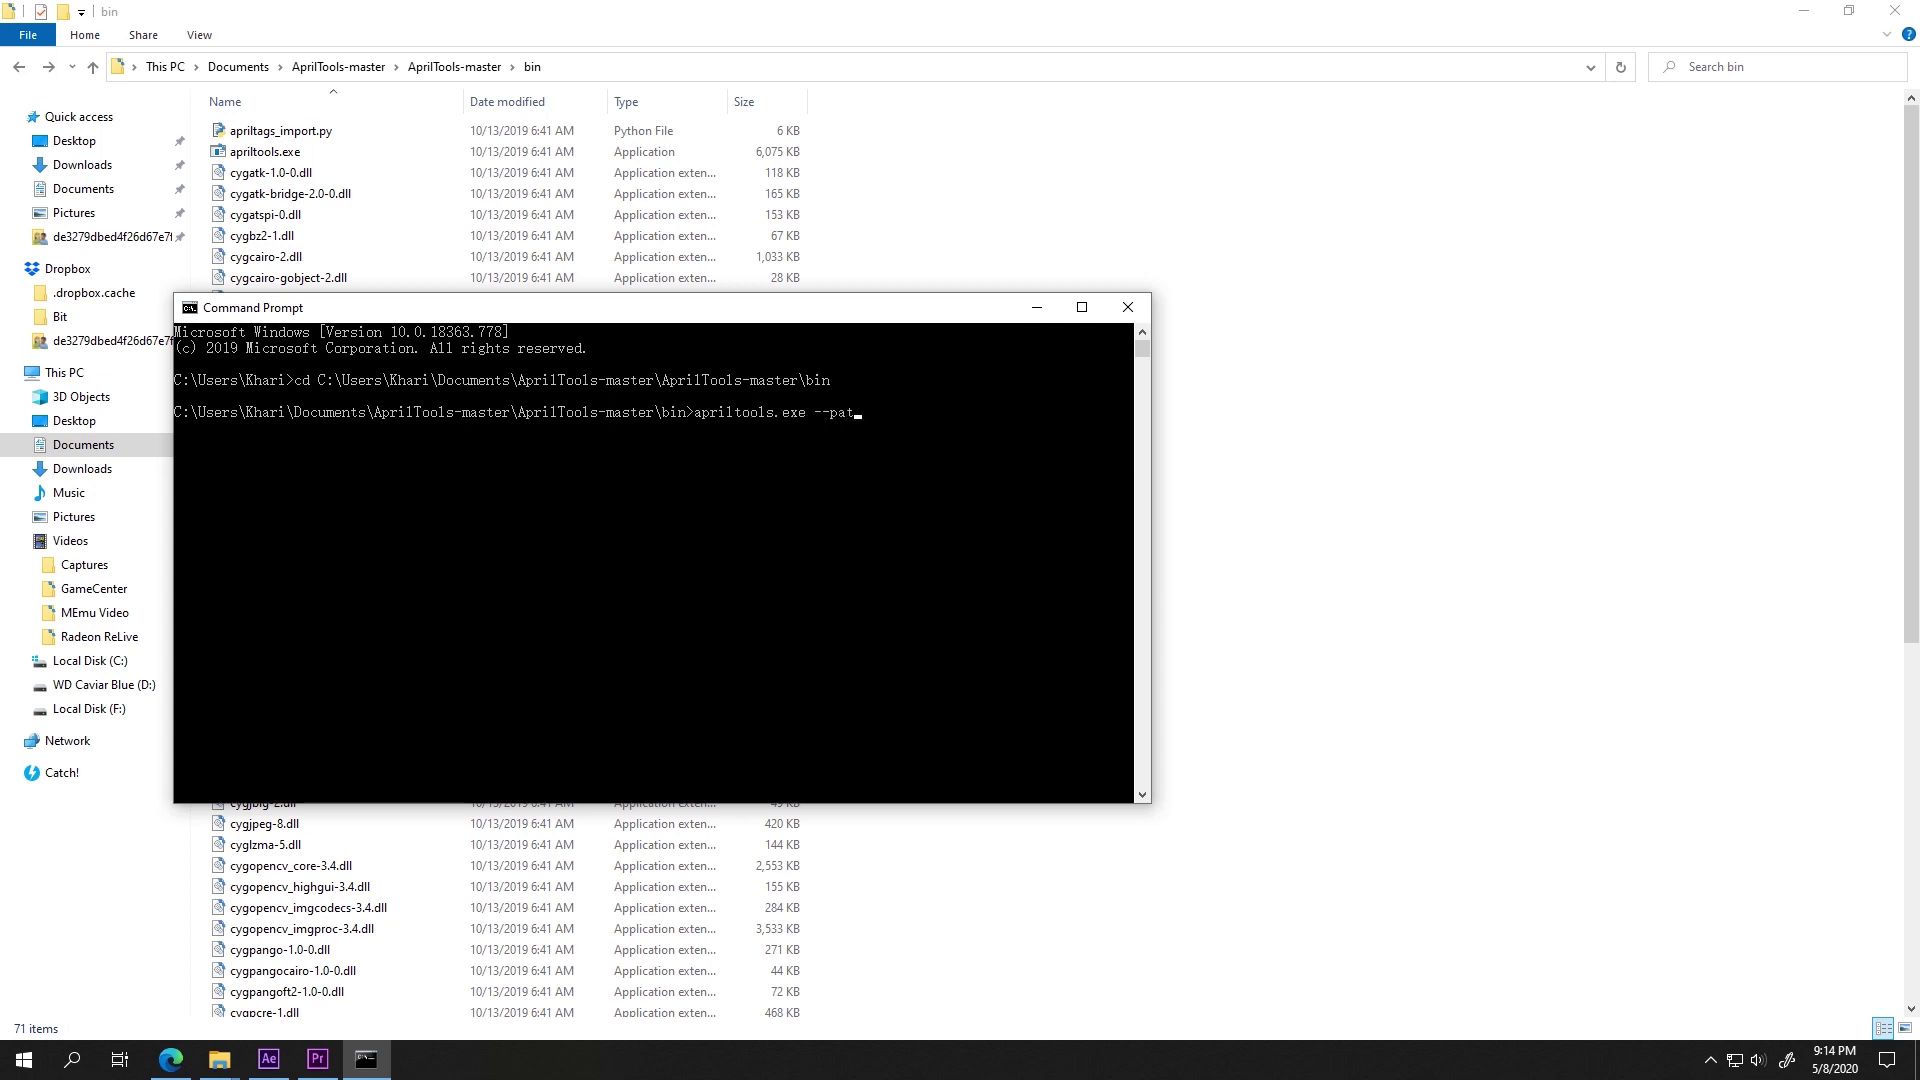
Step: Run apriltools.exe with --path set to the Desktop's mk tutorial folder, --focal-length-mm 4.44 and --sensor-width 5.6
{"action": "key", "text": "alt+Tab"}
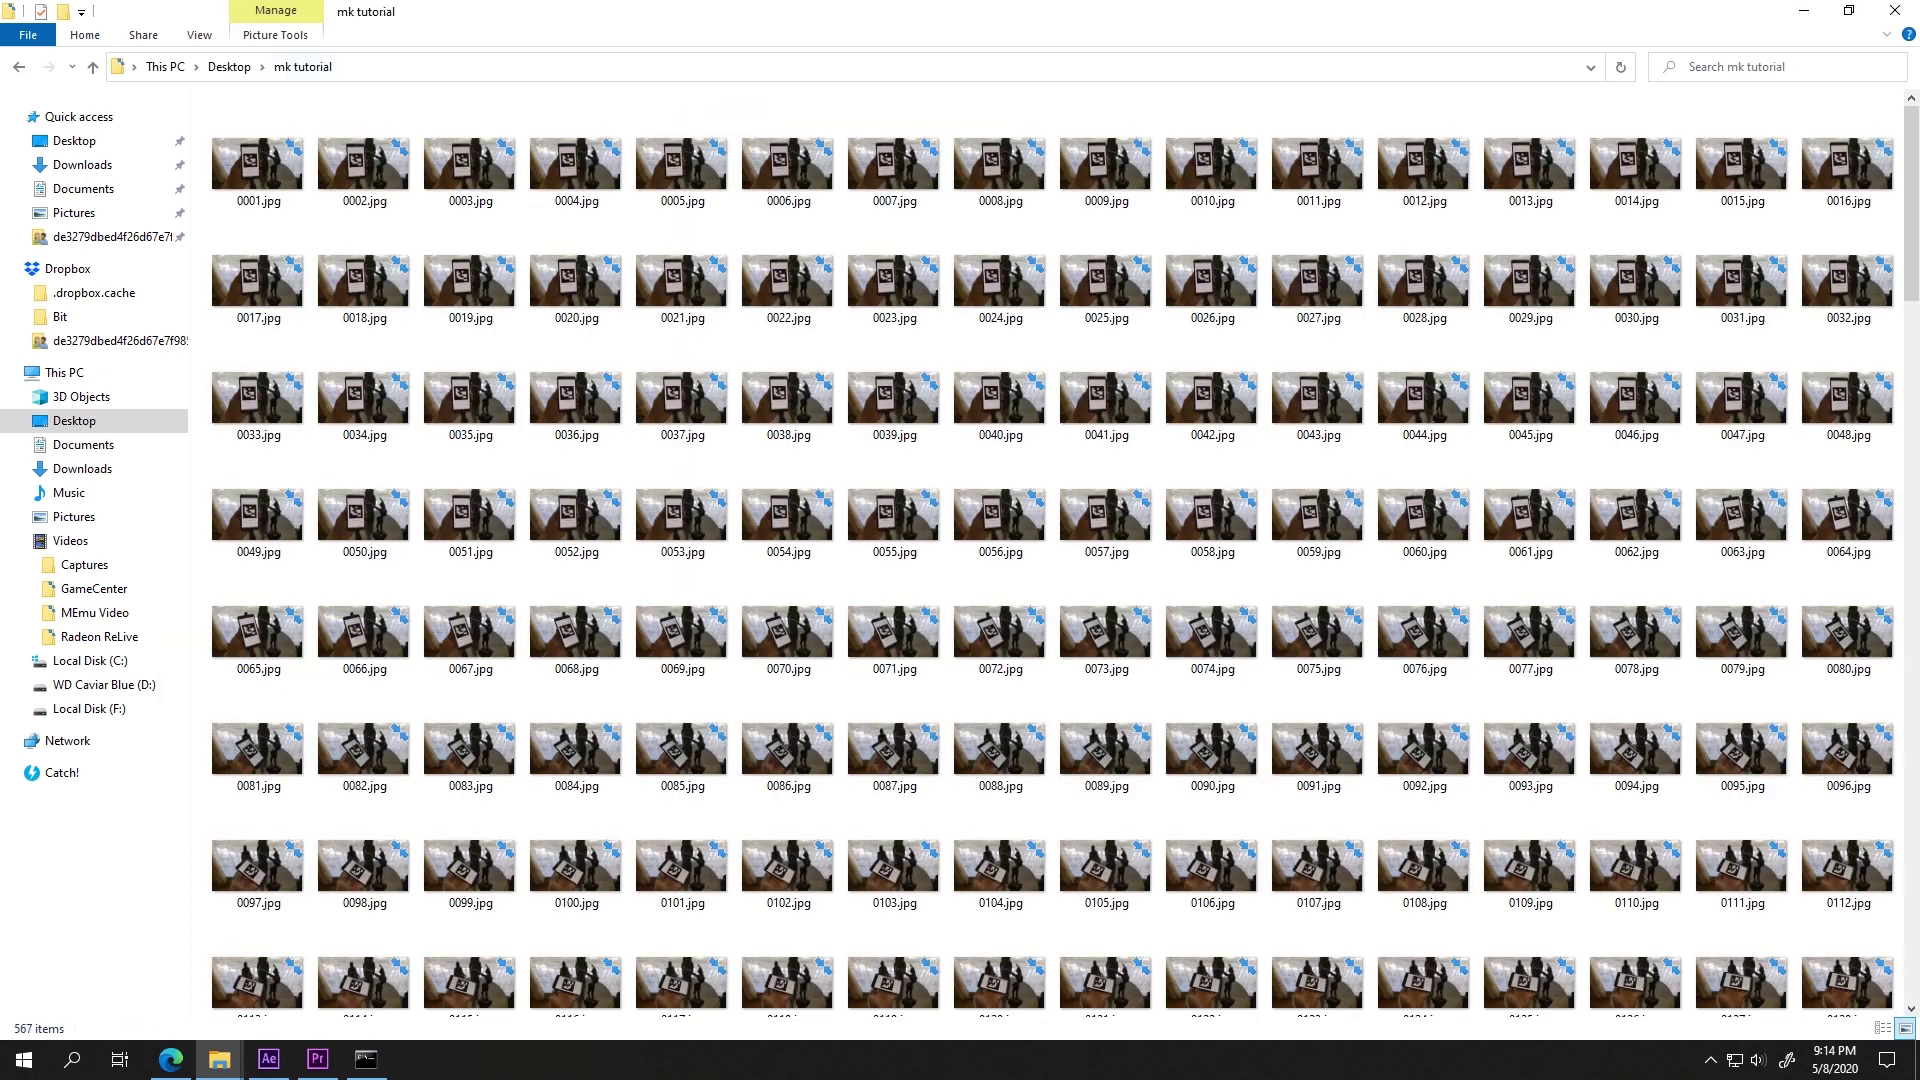
{"action": "key", "text": "alt+d"}
{"action": "key", "text": "shift+F10"}
{"action": "key", "text": "c"}
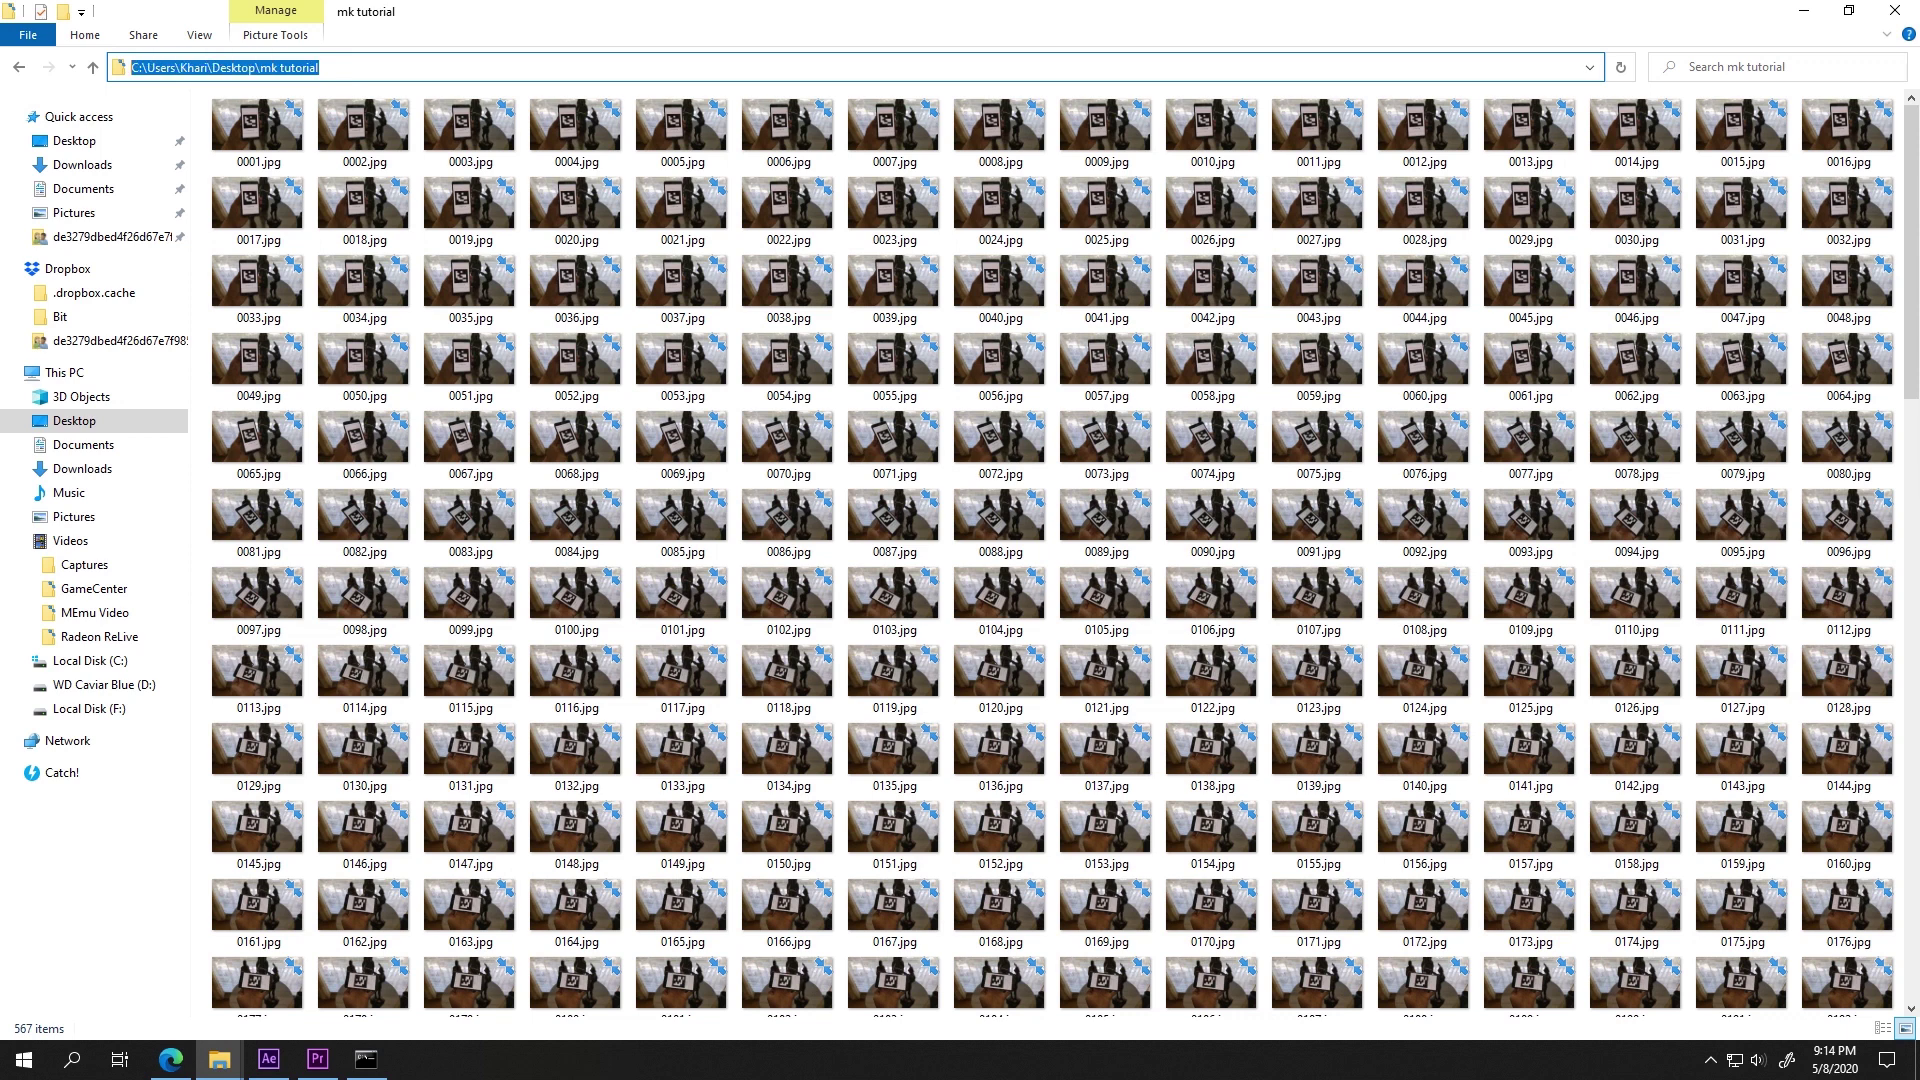
{"action": "key", "text": "shift+F10"}
{"action": "key", "text": "c"}
{"action": "key", "text": "alt+Tab"}
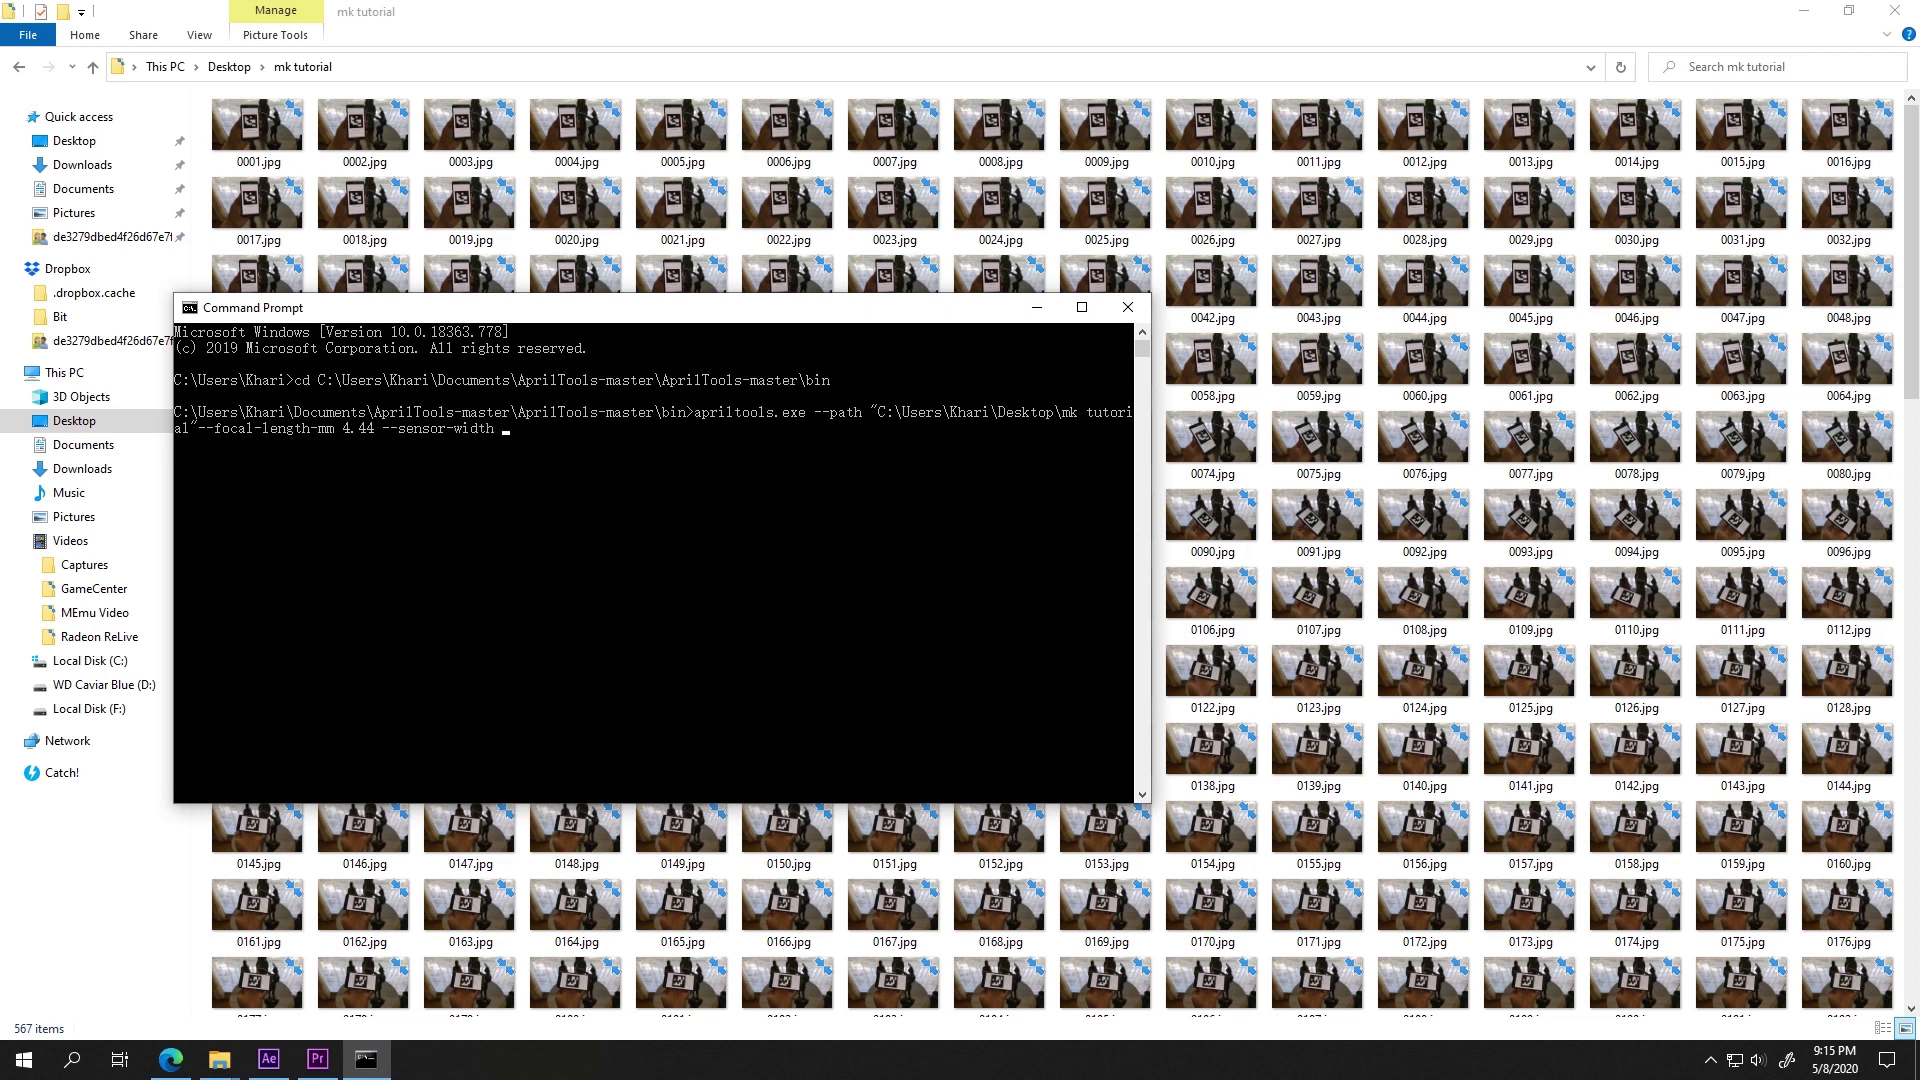
{"action": "key", "text": "Return"}
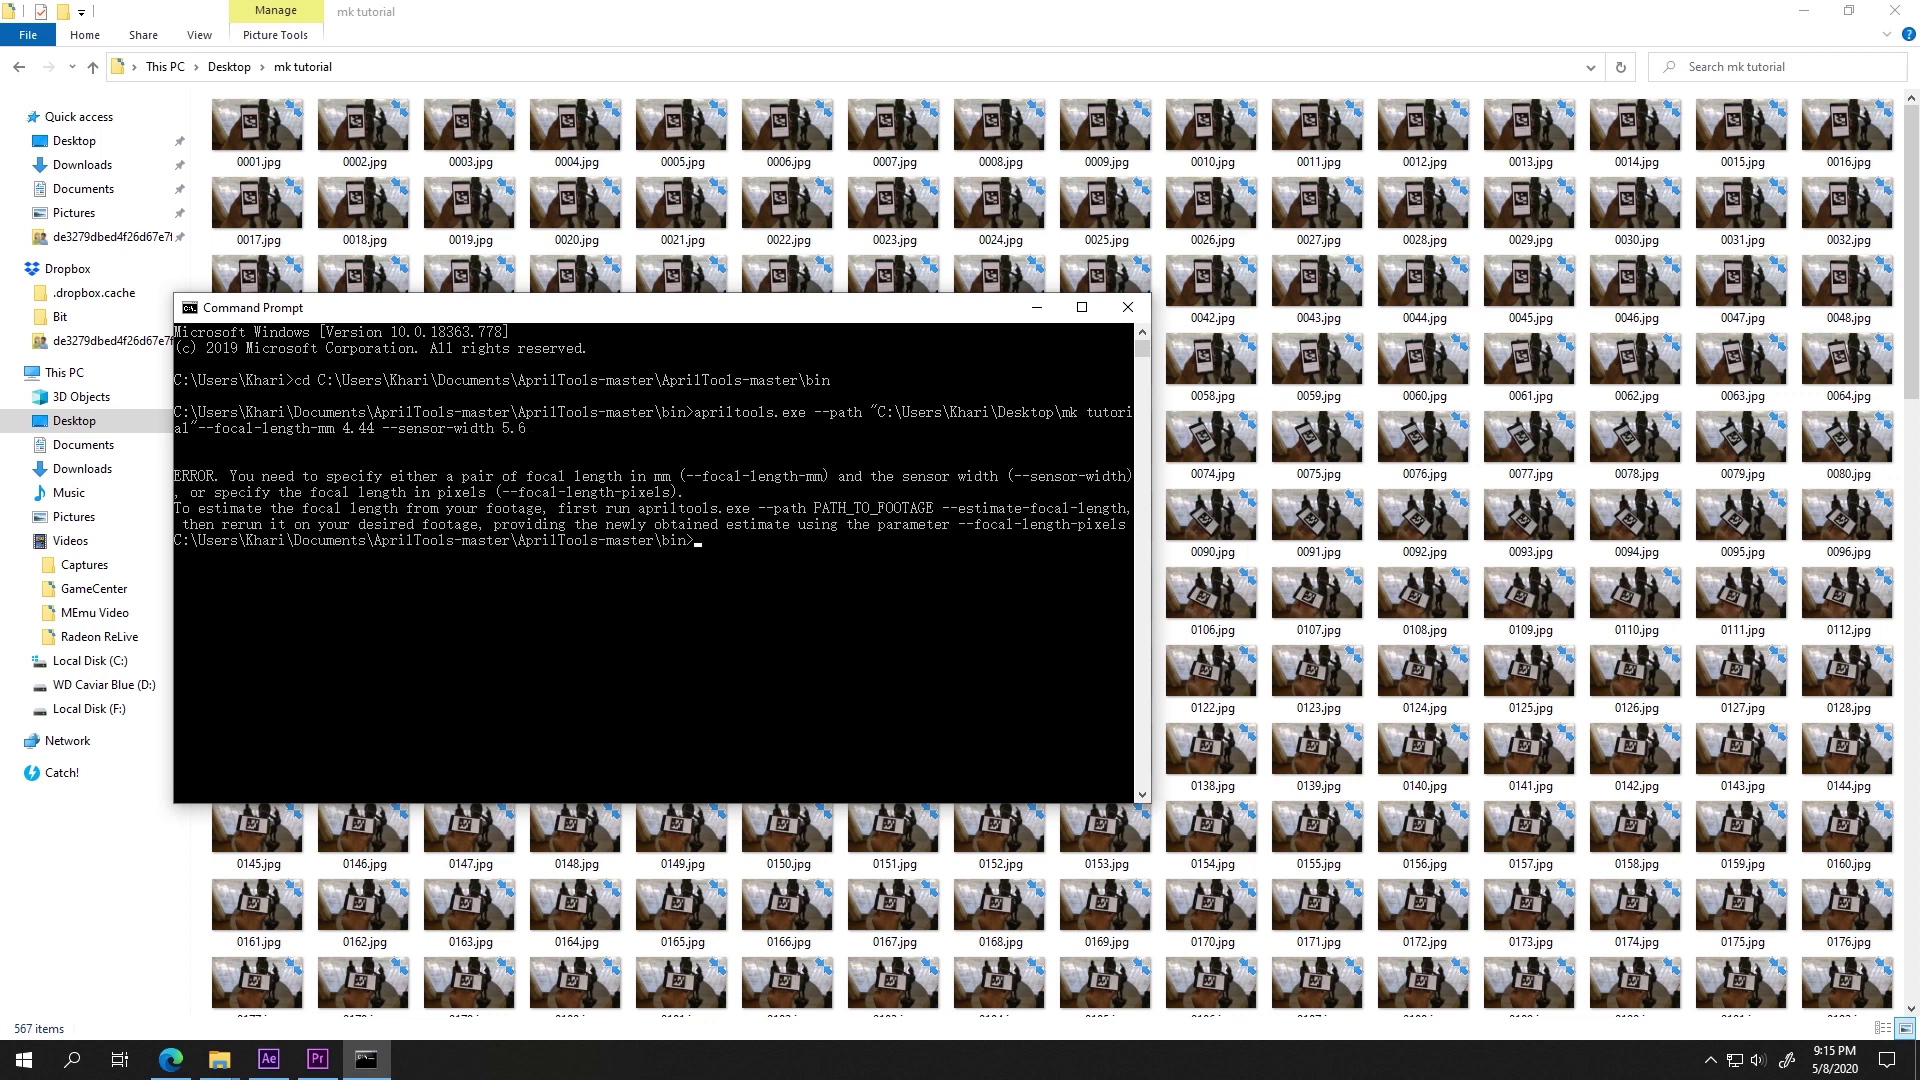
{"action": "key", "text": "Return"}
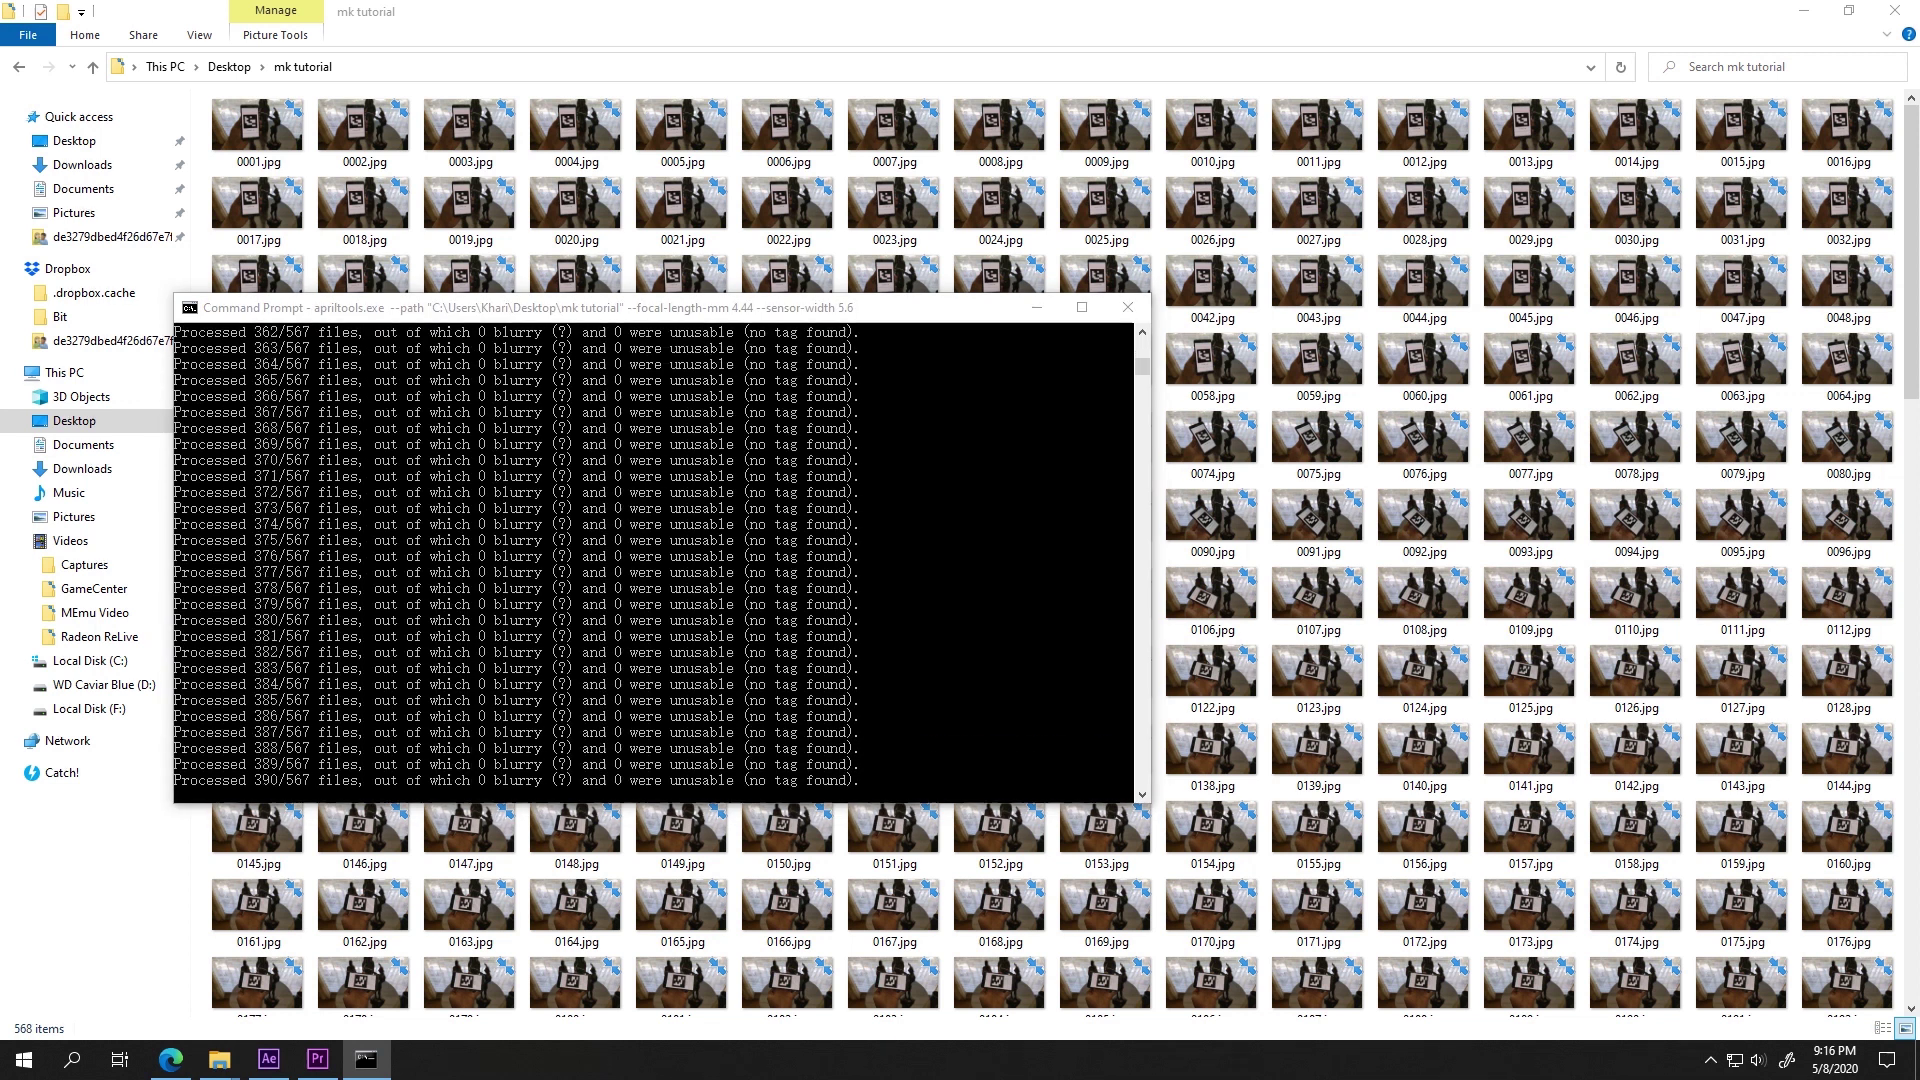
{"action": "scroll", "coordinate": [950, 540], "scroll_direction": "down", "scroll_amount": 20}
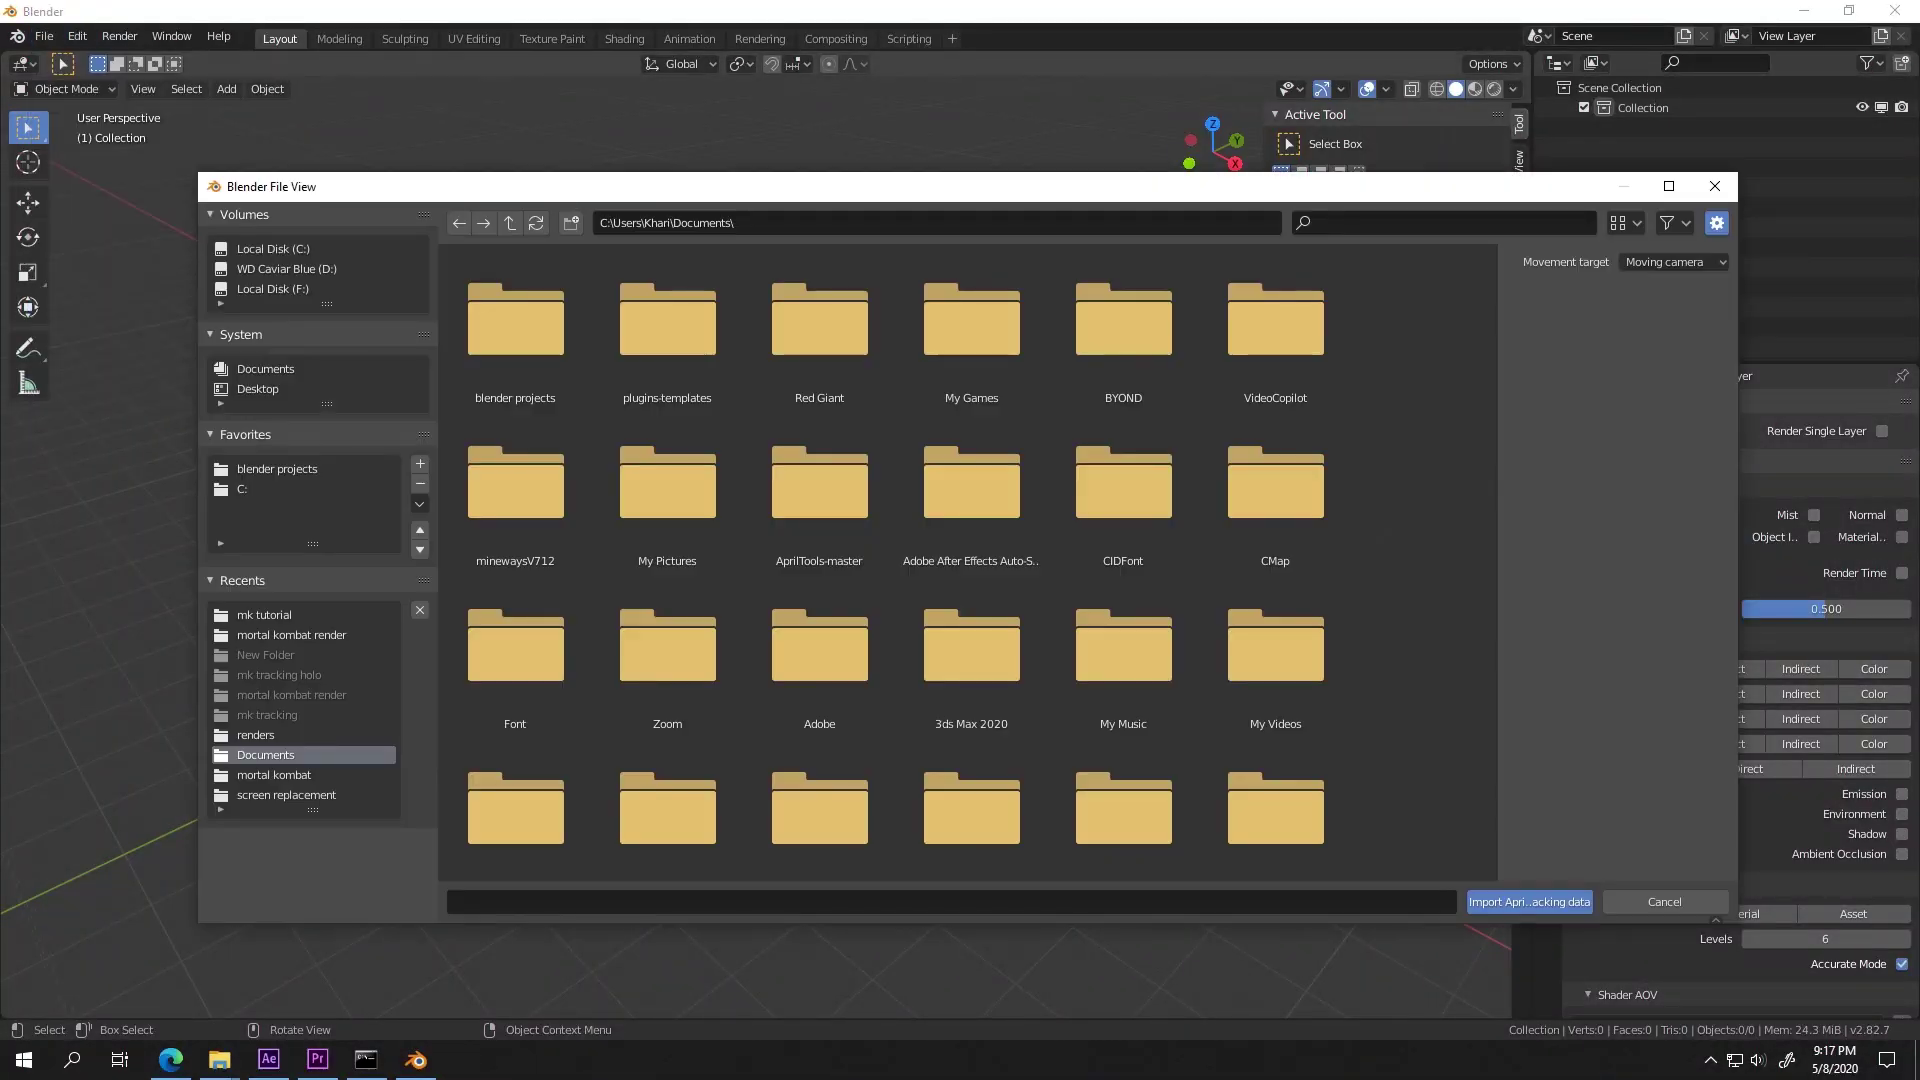
Step: Import the AprilTools tracking data into Blender with Moving camera as movement target, and look through the camera
{"action": "left_click", "coordinate": [1528, 901]}
{"action": "key", "text": "KP_0"}
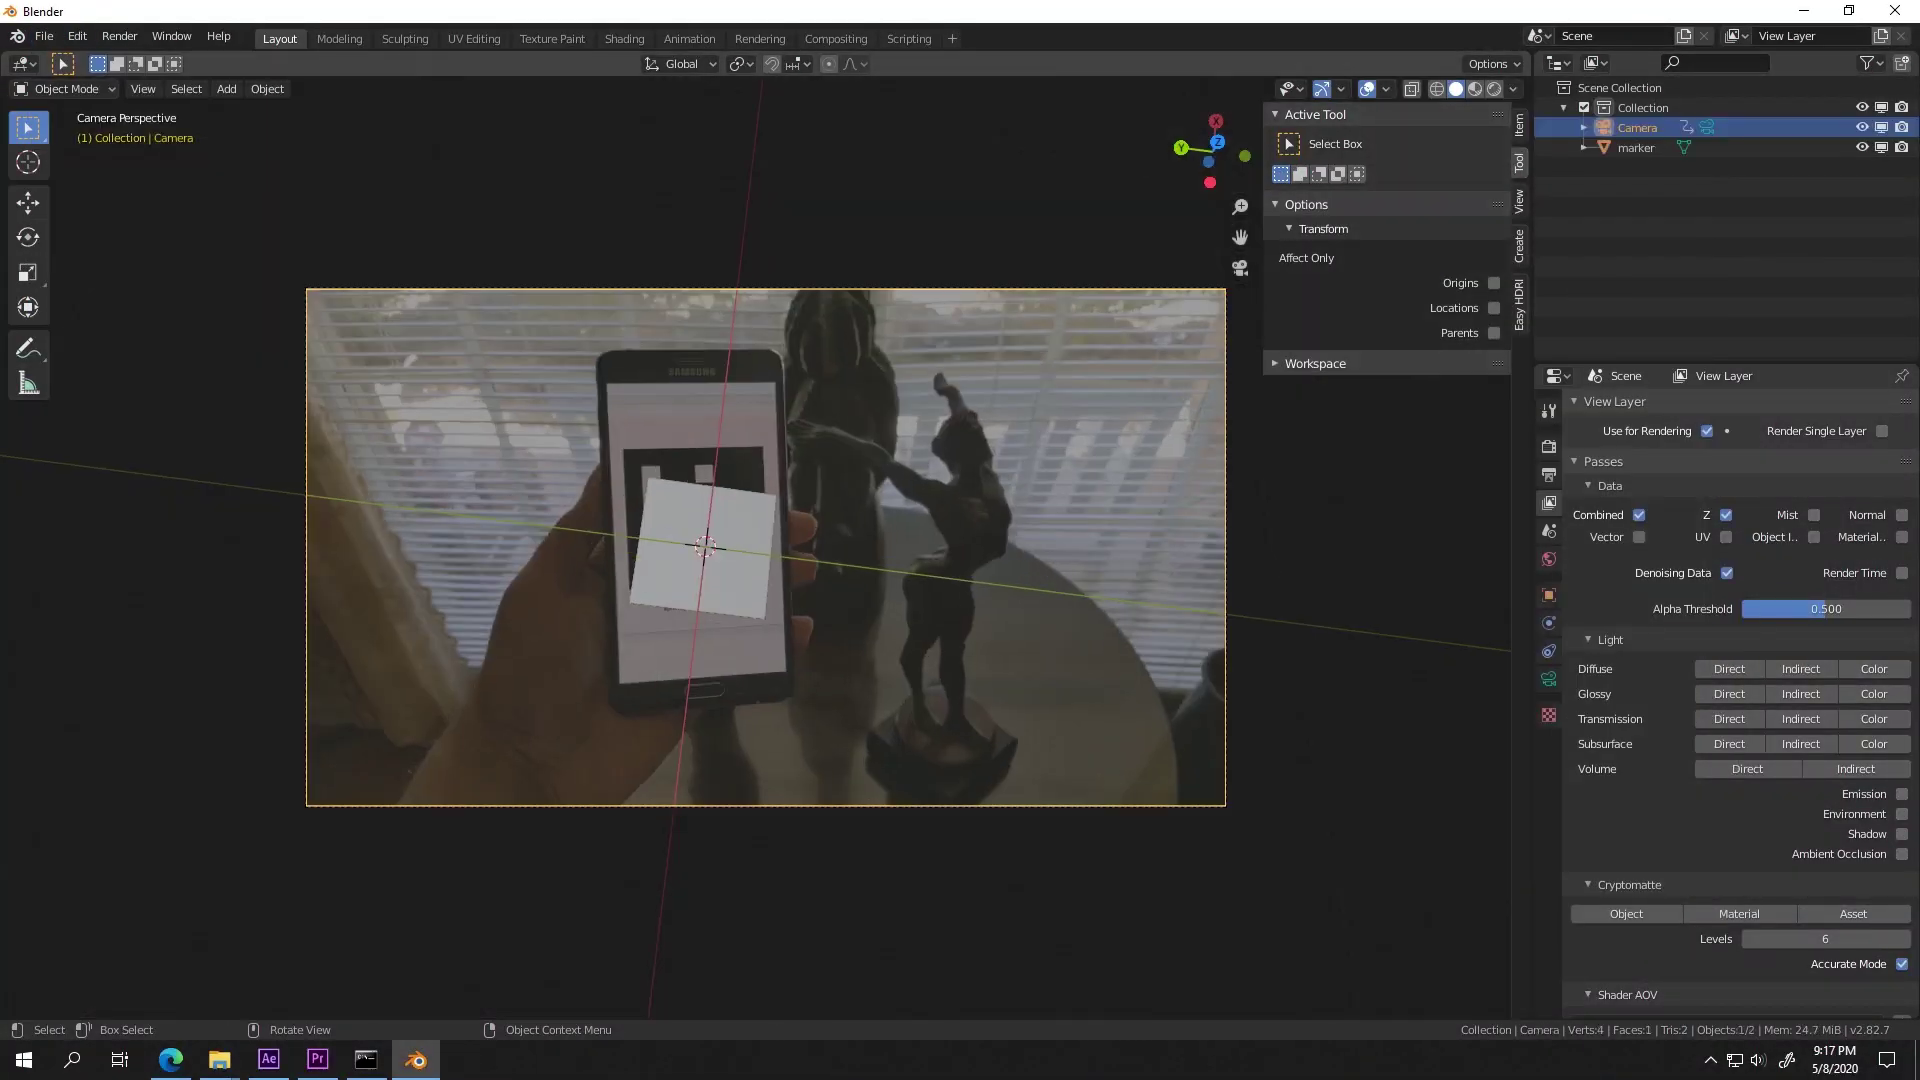
Step: Split off a Timeline below the 3D viewport and fit the tracked camera's keyframe range in it
{"action": "left_click_drag", "start_coordinate": [6, 1013], "coordinate": [6, 873]}
{"action": "left_click", "coordinate": [24, 885]}
{"action": "left_click", "coordinate": [234, 706]}
{"action": "scroll", "coordinate": [865, 960], "scroll_direction": "up", "scroll_amount": 2}
{"action": "scroll", "coordinate": [865, 960], "scroll_direction": "down", "scroll_amount": 3}
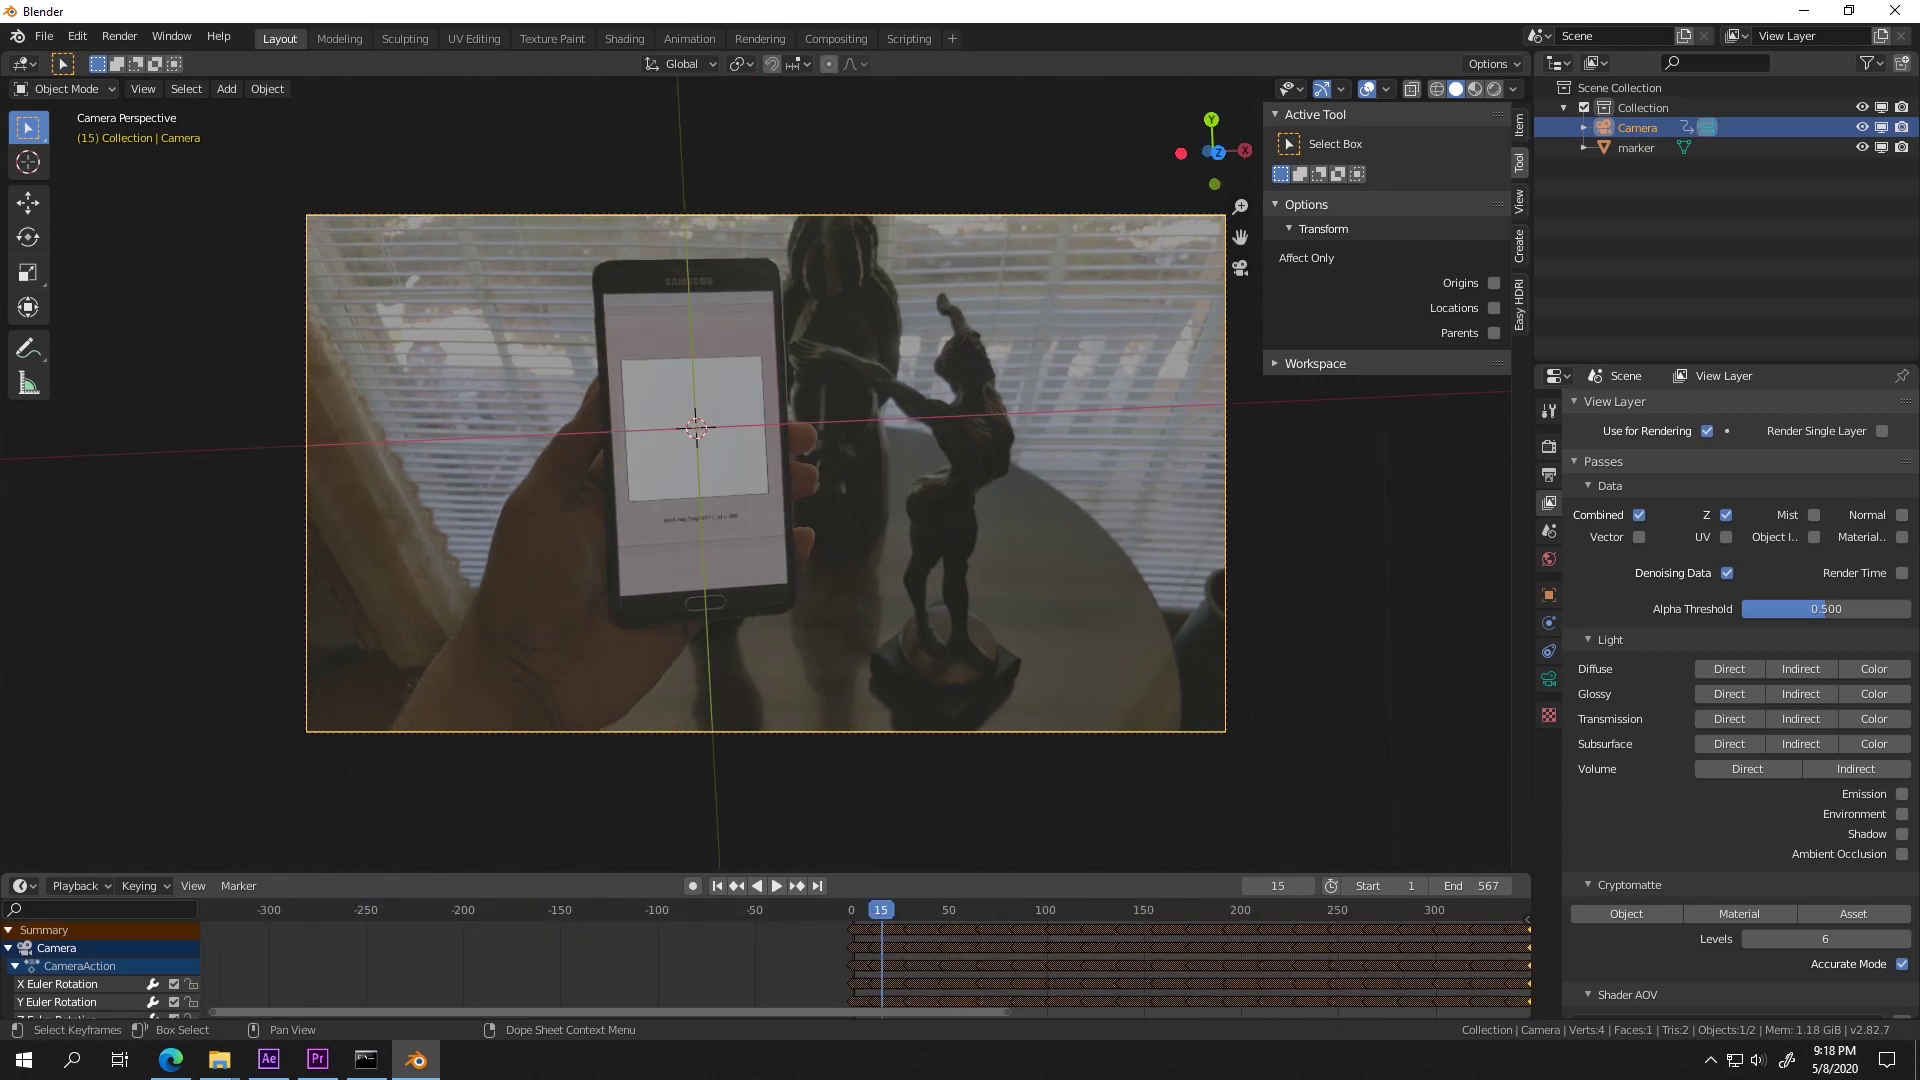
{"action": "scroll", "coordinate": [865, 959], "scroll_direction": "down", "scroll_amount": 7}
{"action": "scroll", "coordinate": [865, 960], "scroll_direction": "up", "scroll_amount": 9}
Step: Play the animation through the camera to check how the marker plane follows the phone
{"action": "key", "text": "space"}
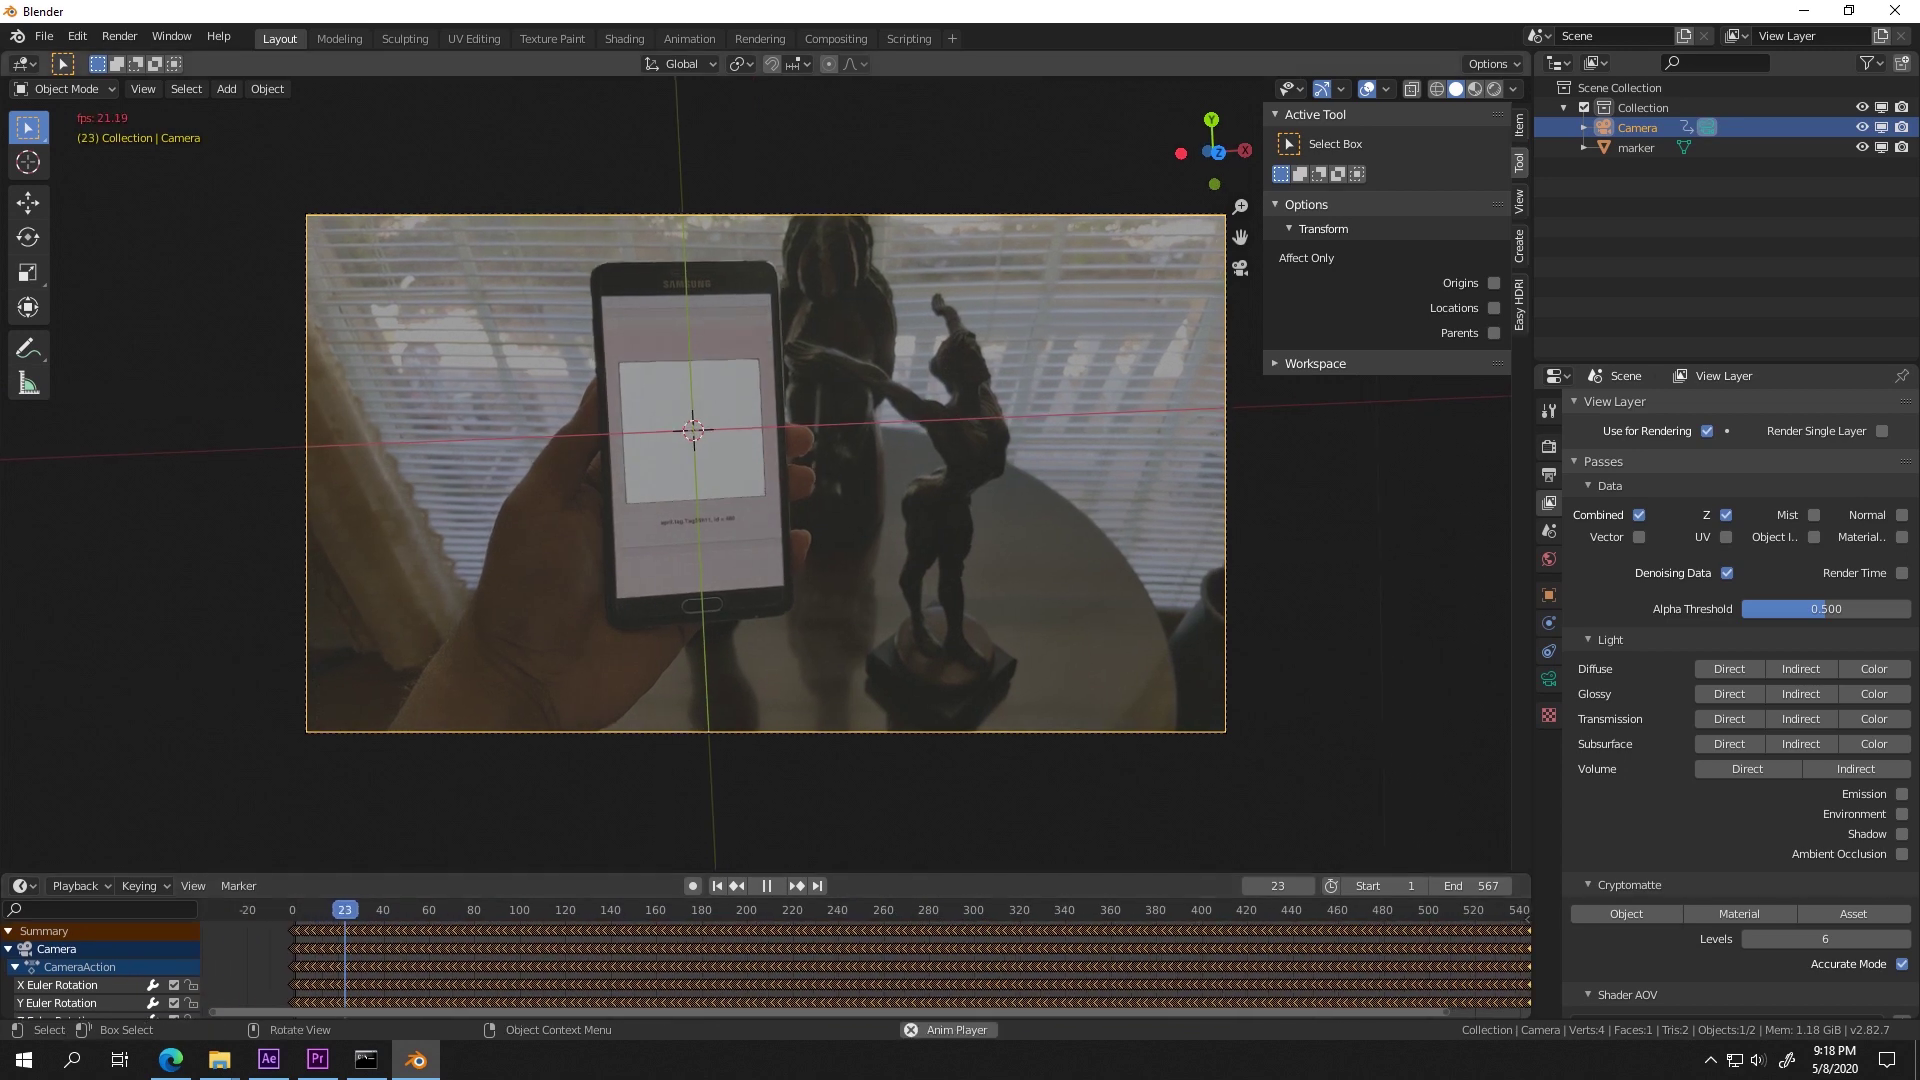
{"action": "scroll", "coordinate": [766, 473], "scroll_direction": "up", "scroll_amount": 2}
{"action": "key", "text": "n"}
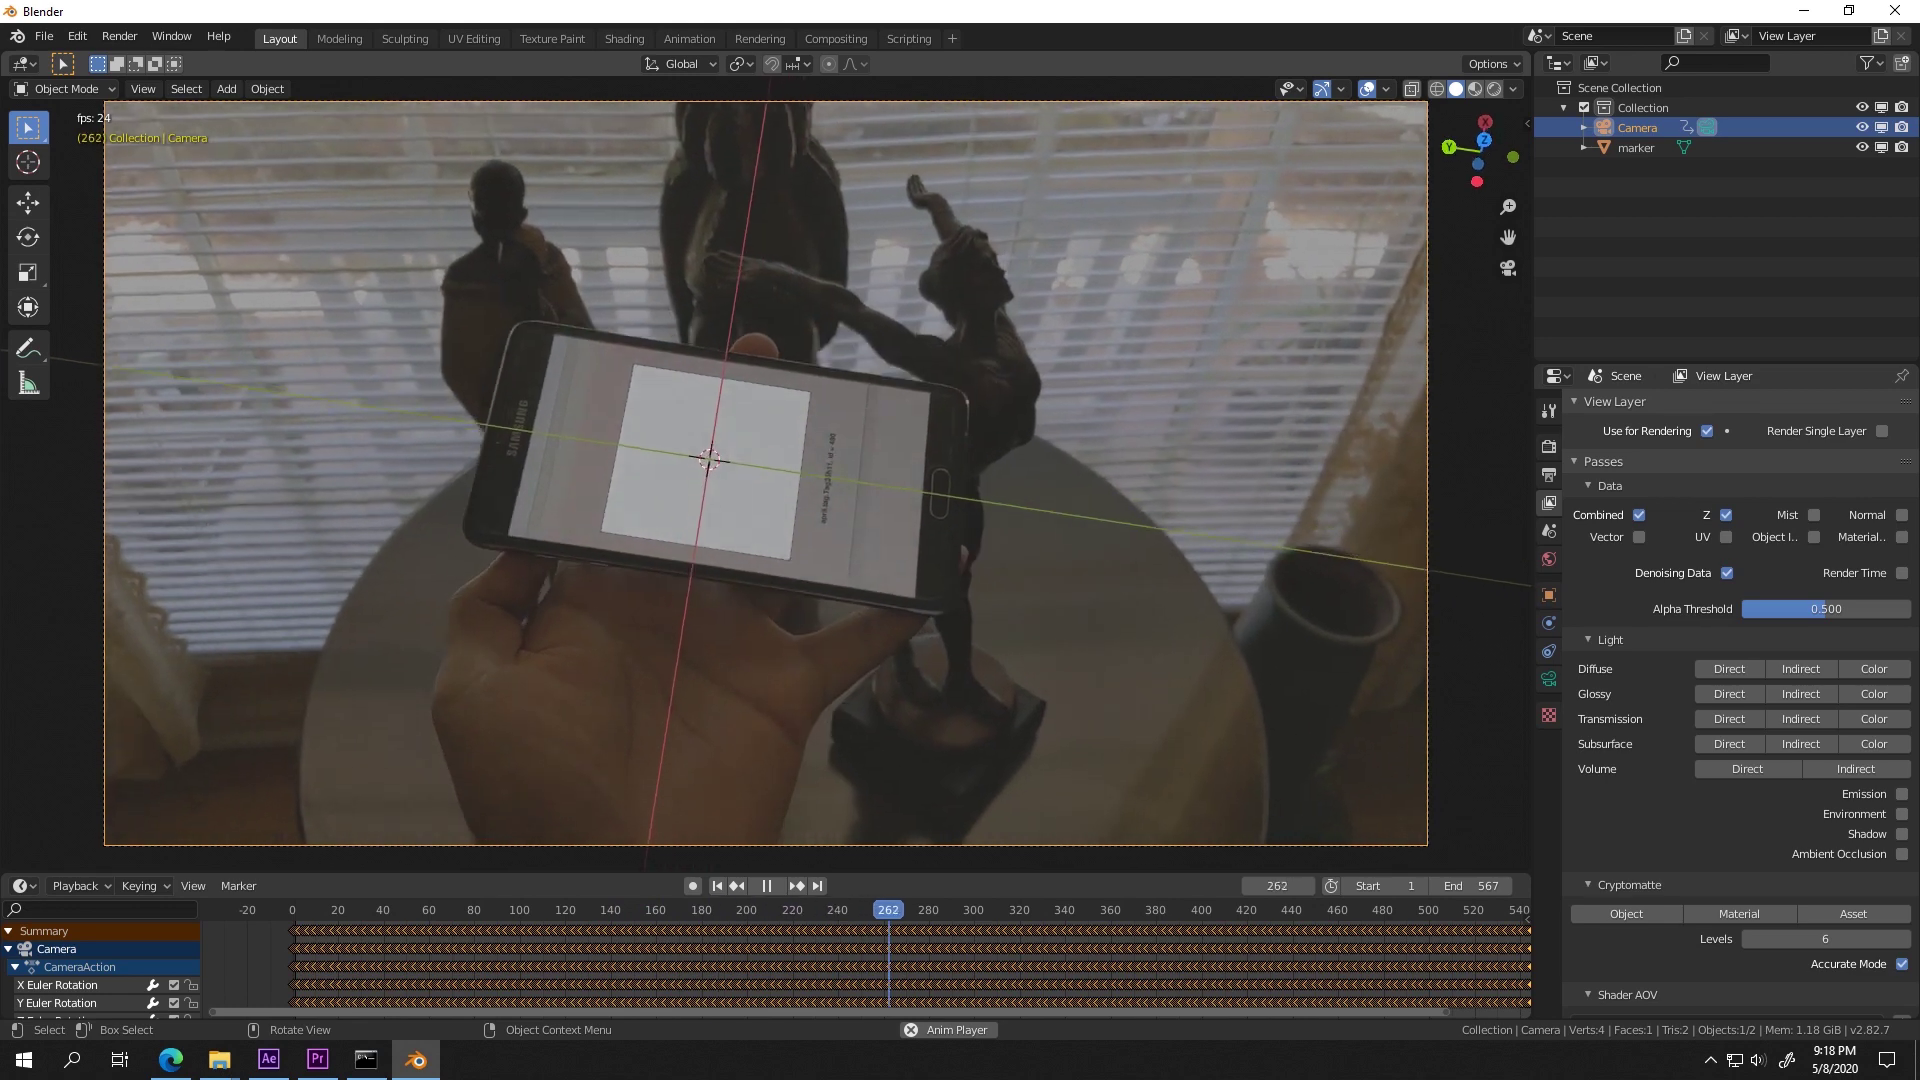
{"action": "key", "text": "space"}
Step: Add a monkey mesh at the marker and scale it down to suit the phone
{"action": "key", "text": "shift+a"}
{"action": "mouse_move", "coordinate": [747, 651]}
{"action": "left_click", "coordinate": [934, 839]}
{"action": "key", "text": "s"}
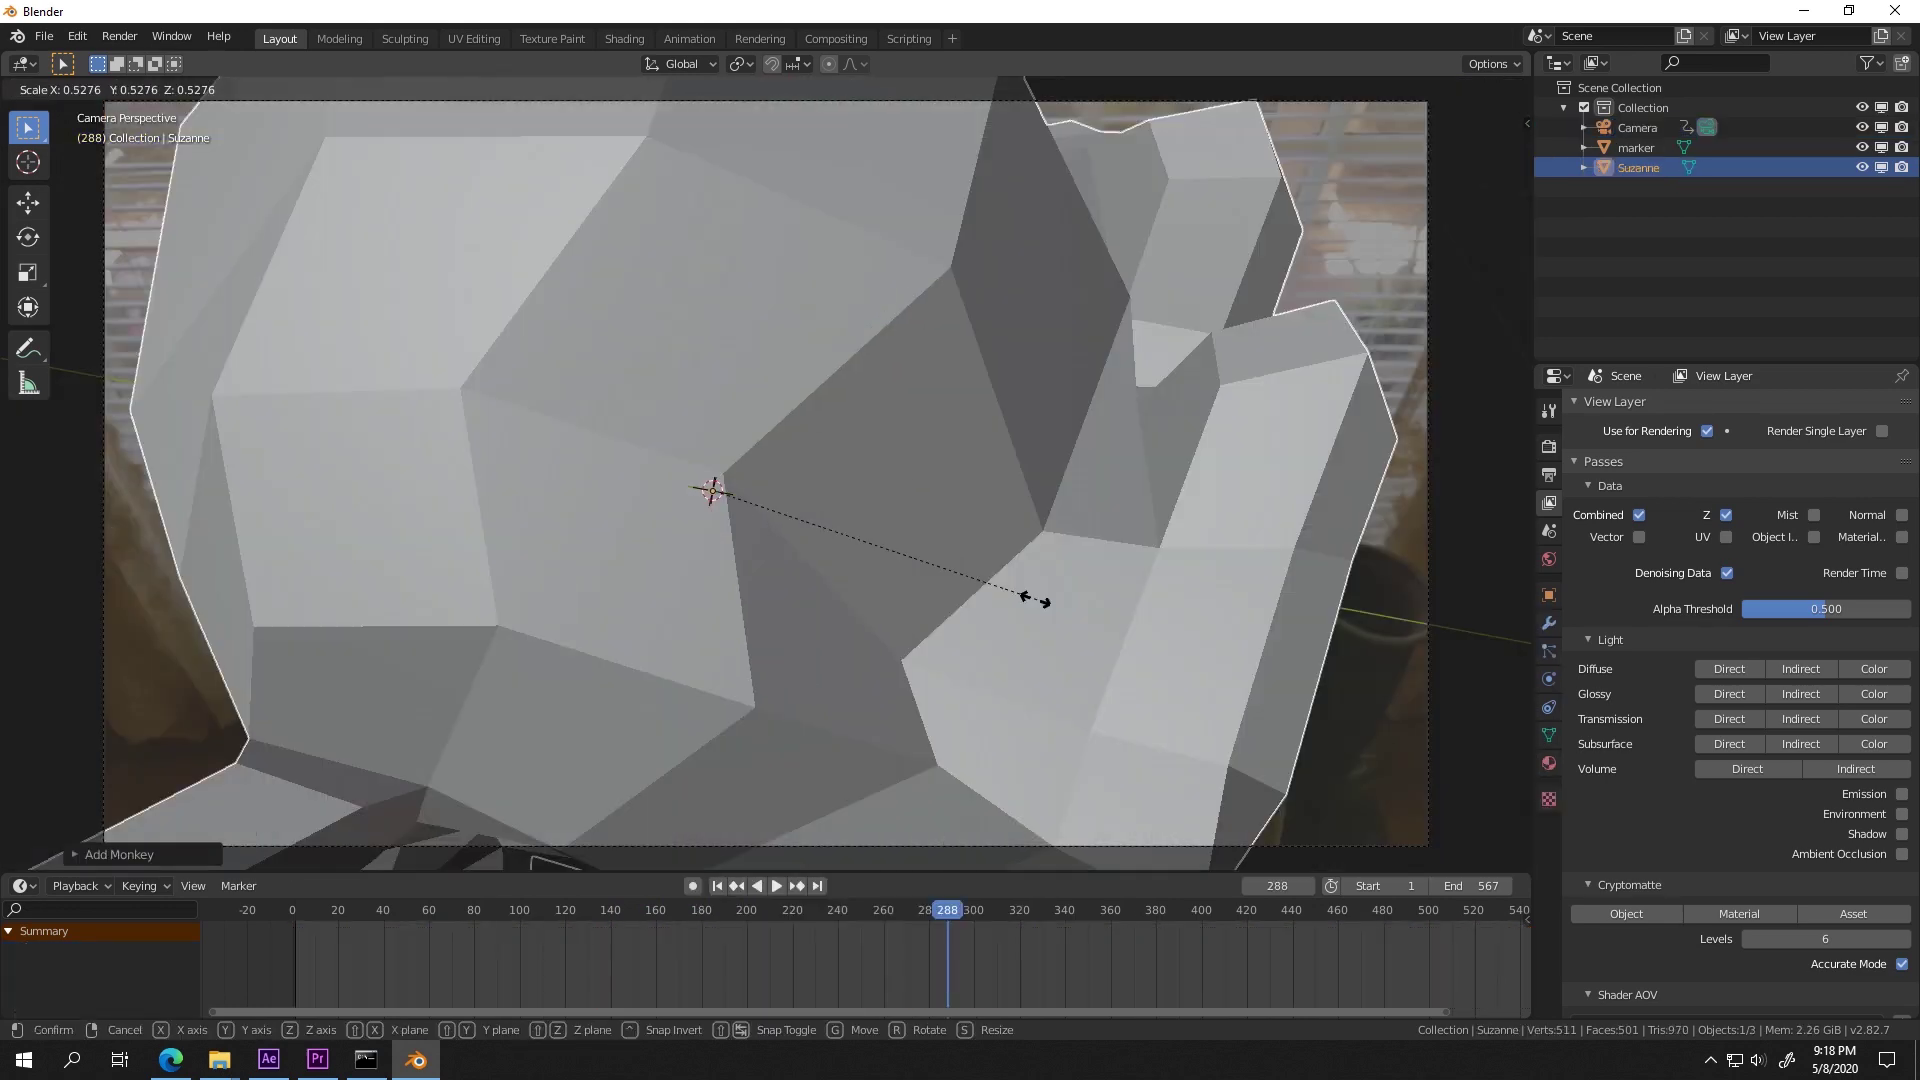
{"action": "left_click", "coordinate": [733, 499]}
Step: Place and tilt the monkey above the marker plane in side view, and play the animation through the camera
{"action": "key", "text": "KP_1"}
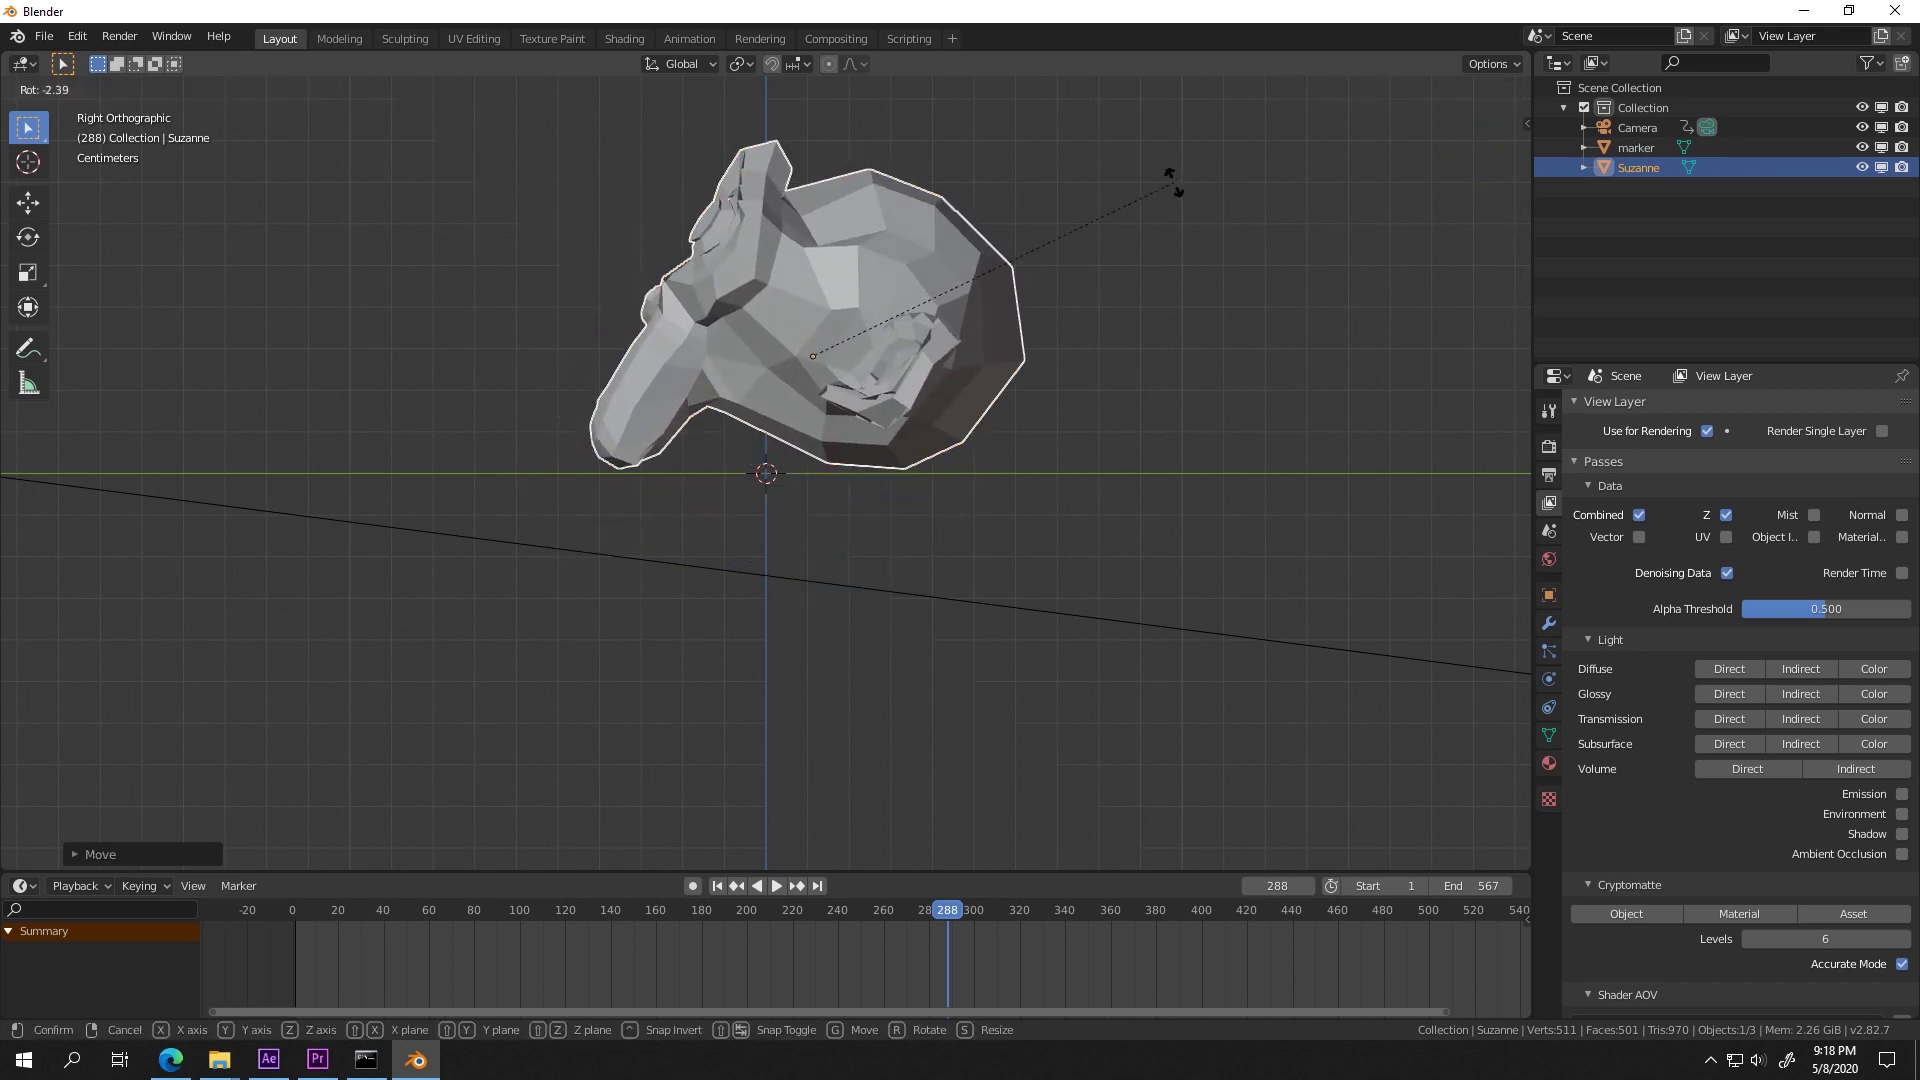
{"action": "key", "text": "KP_0"}
{"action": "key", "text": "space"}
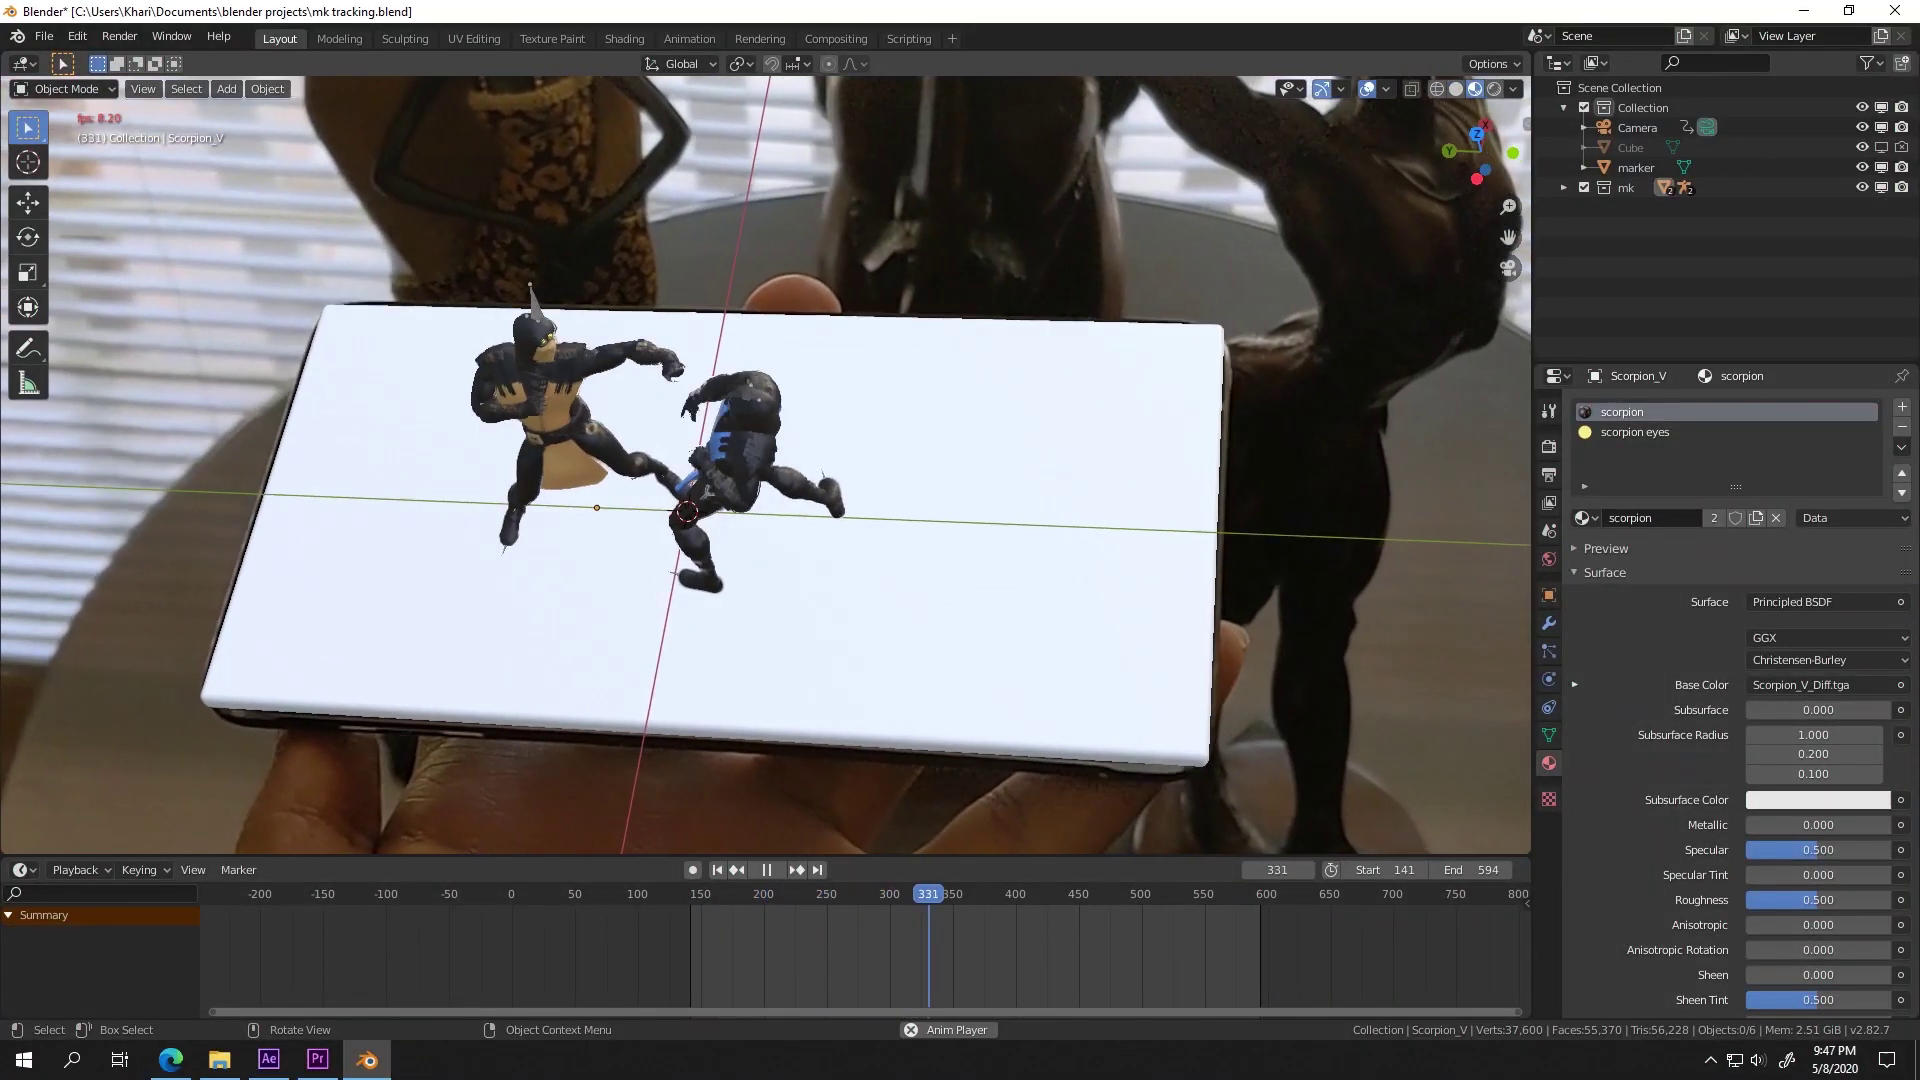
Step: Switch the viewport to solid shading and examine the two fighters and the marker slab from outside the tracked camera
{"action": "key", "text": "z"}
{"action": "left_click", "coordinate": [880, 591]}
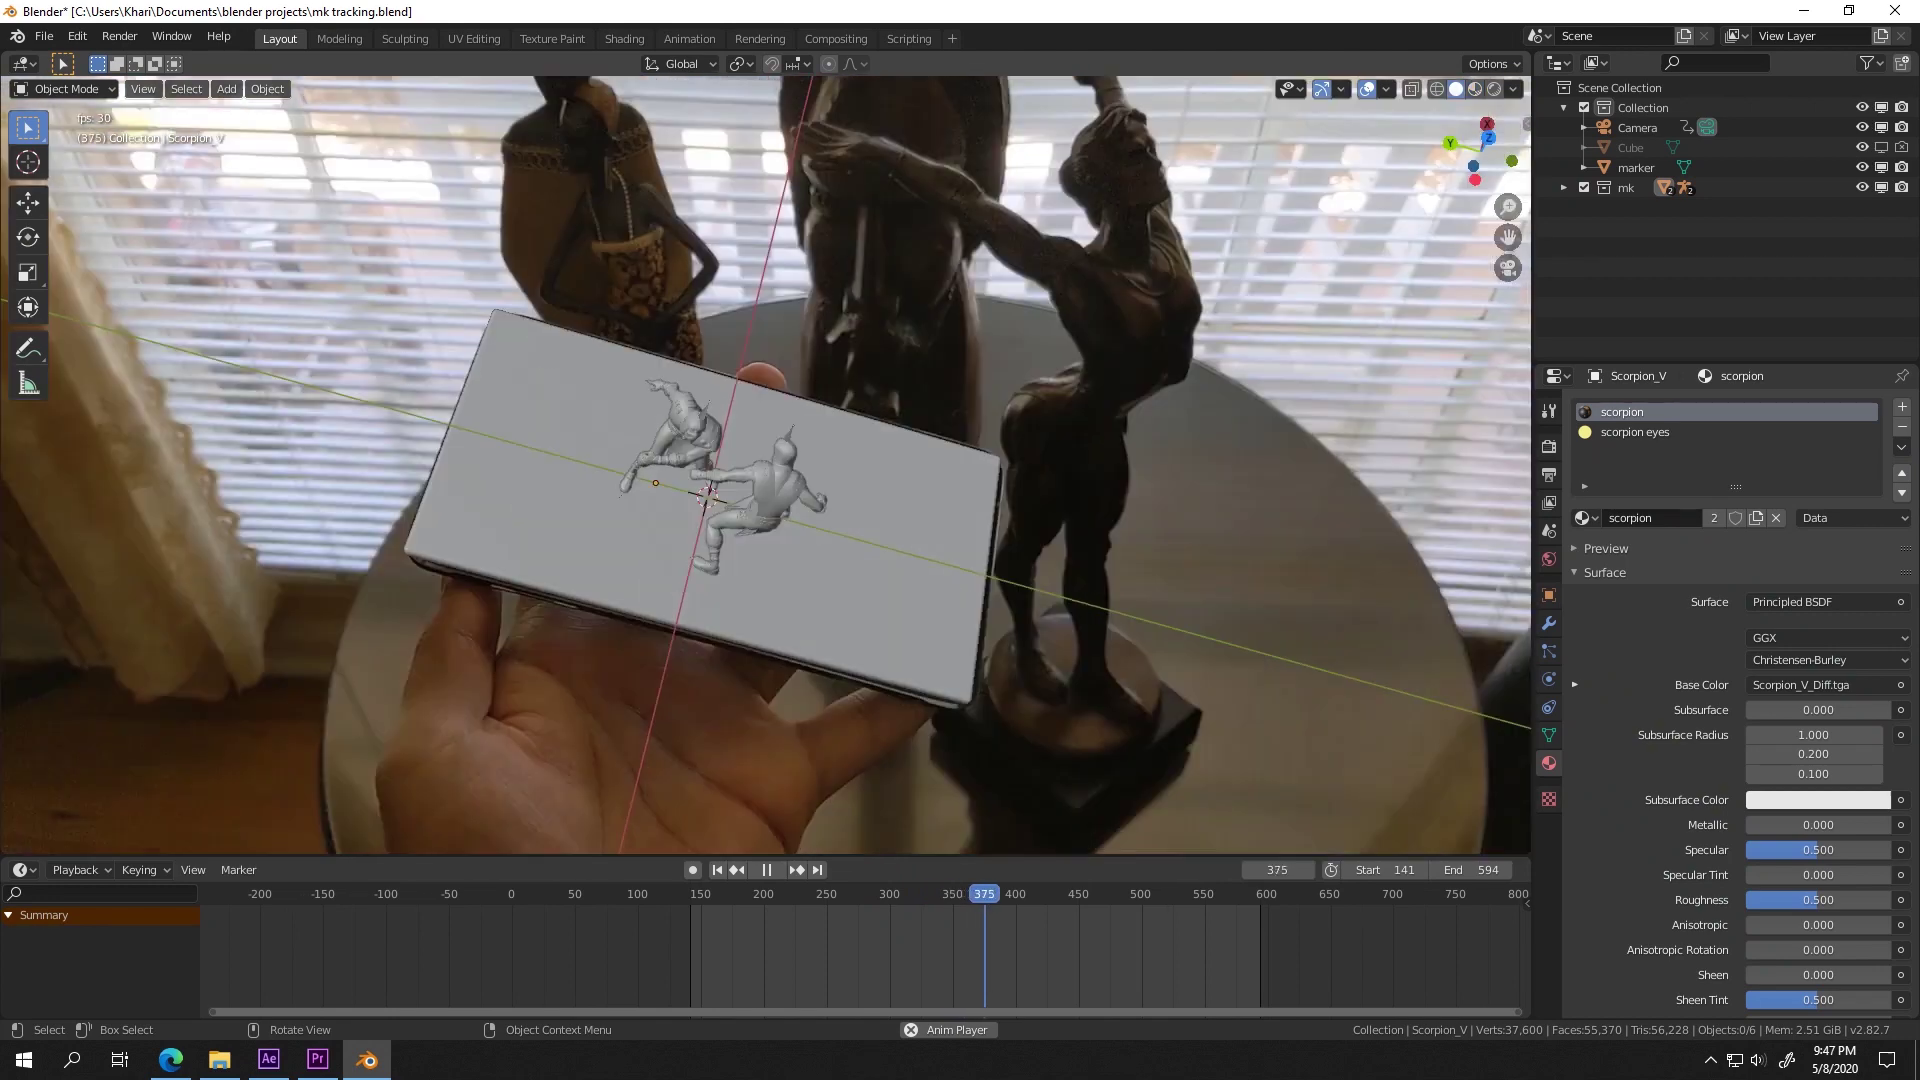
{"action": "mouse_move", "coordinate": [880, 591]}
{"action": "left_mouse_down"}
{"action": "mouse_move", "coordinate": [660, 620]}
{"action": "mouse_move", "coordinate": [590, 520]}
{"action": "left_mouse_up"}
{"action": "left_click", "coordinate": [720, 530]}
{"action": "mouse_move", "coordinate": [719, 530]}
{"action": "left_mouse_down"}
{"action": "mouse_move", "coordinate": [780, 470]}
{"action": "mouse_move", "coordinate": [475, 530]}
{"action": "mouse_move", "coordinate": [215, 505]}
{"action": "left_mouse_up"}
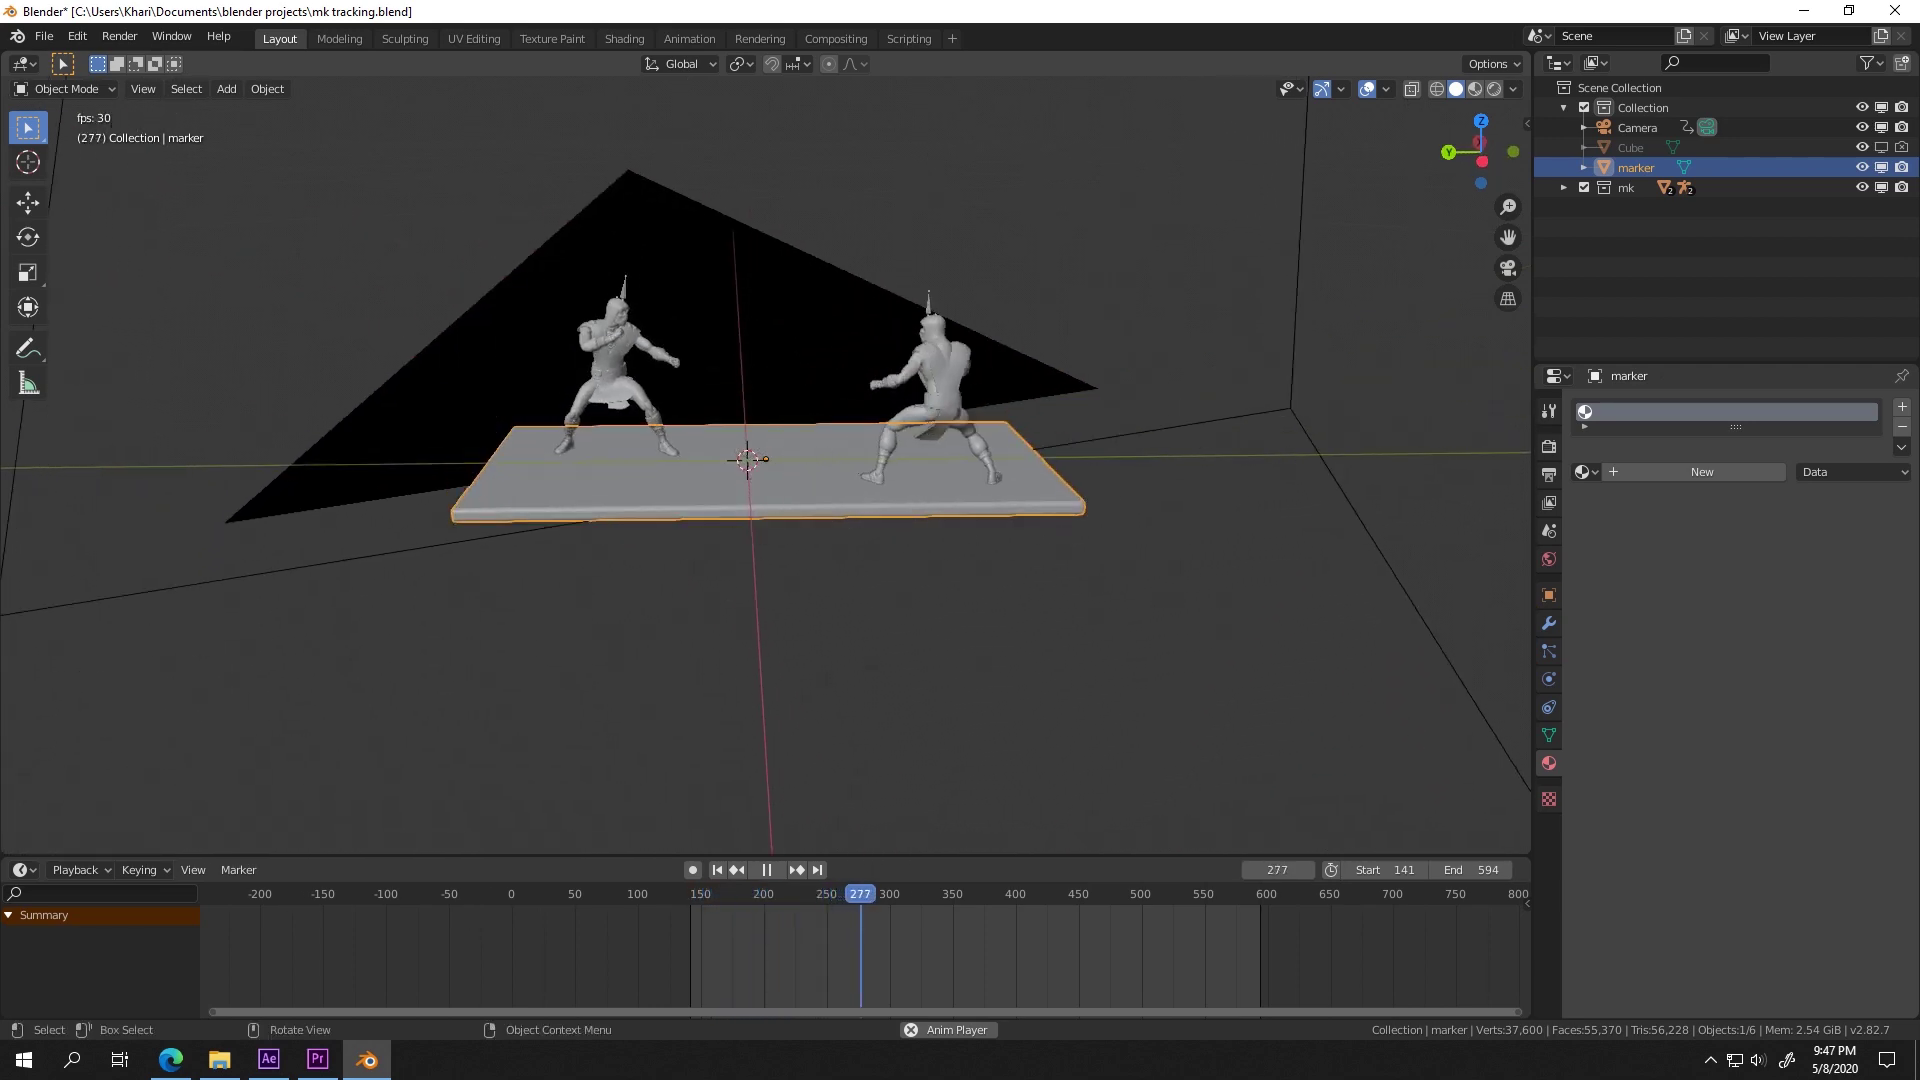
{"action": "key", "text": "space"}
Step: Open the Shading workspace and frame the Sub-Zero fighter to examine its material nodes
{"action": "left_click", "coordinate": [624, 38]}
{"action": "left_click", "coordinate": [814, 322]}
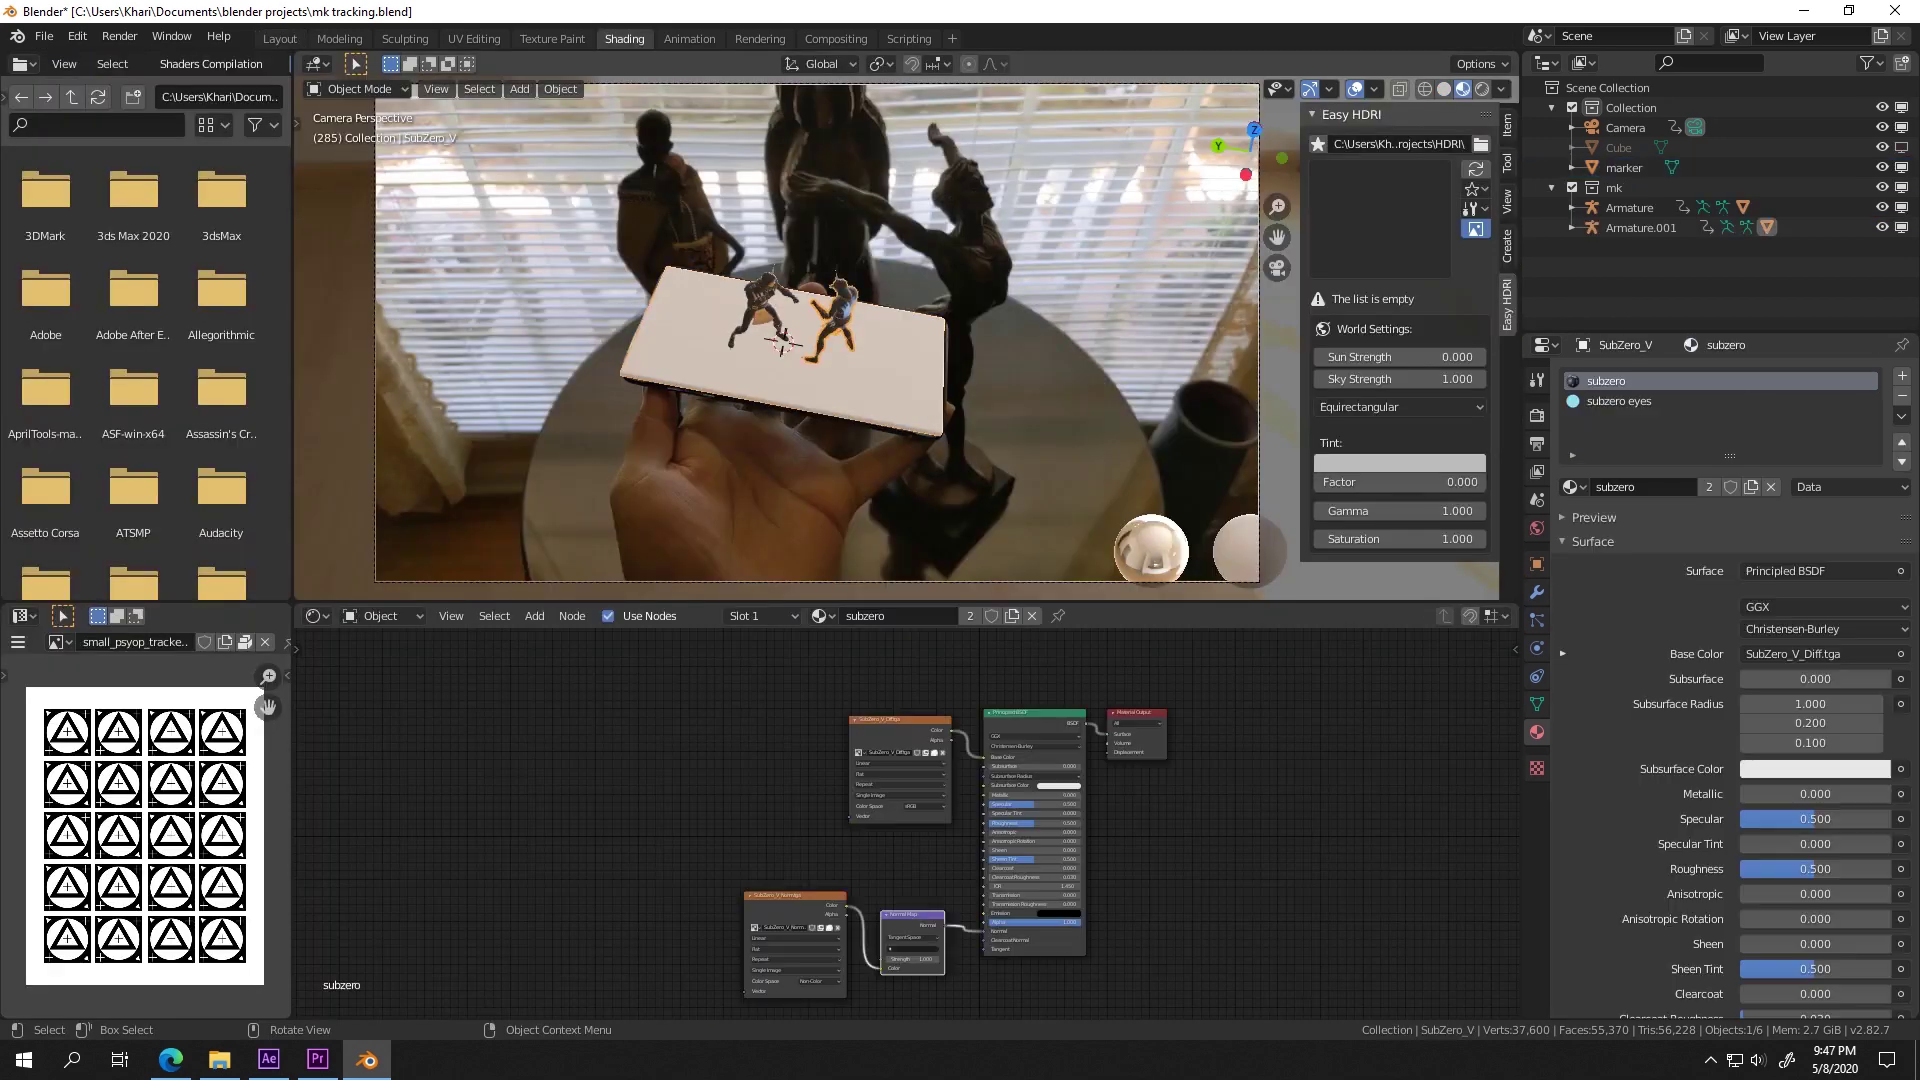
{"action": "key", "text": "KP_Decimal"}
{"action": "scroll", "coordinate": [960, 830], "scroll_direction": "up", "scroll_amount": 5}
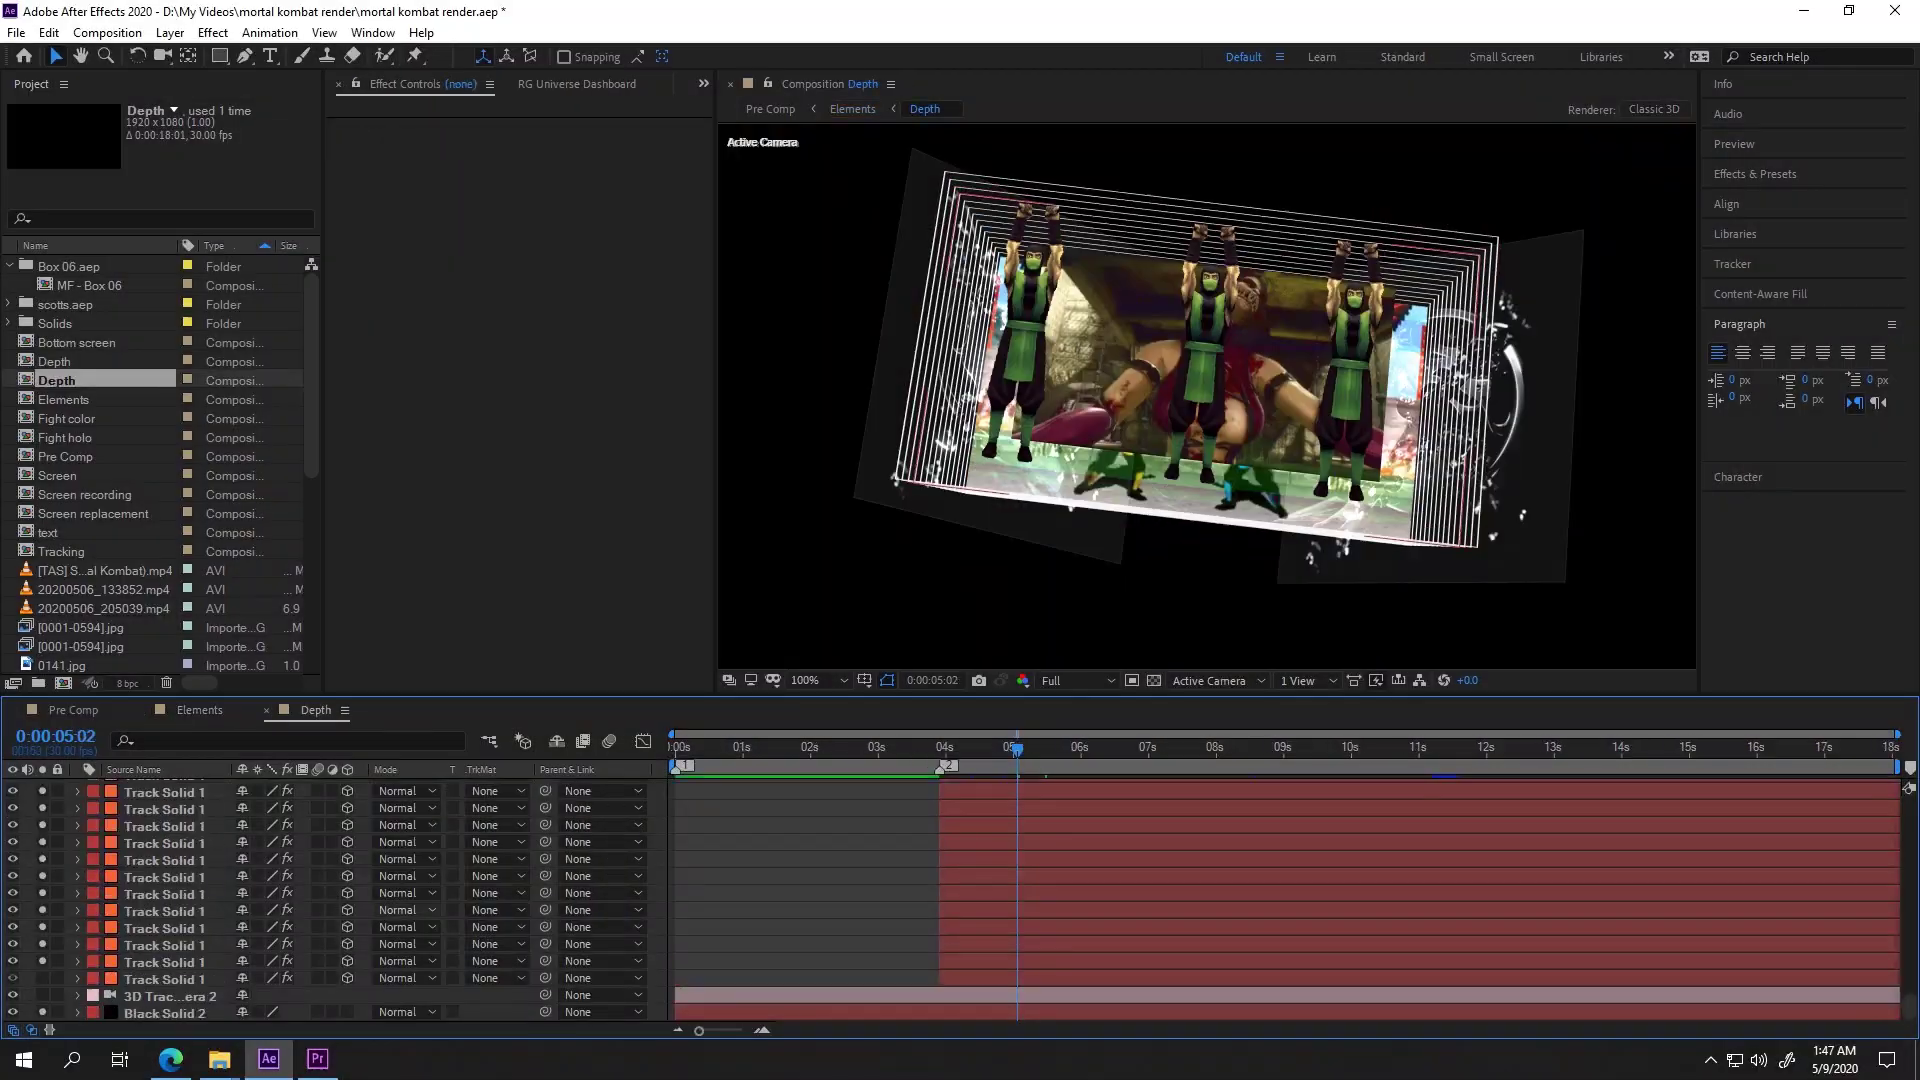
Step: In After Effects' Depth composition, hide every layer from Adjustment Layer 9 down to the [TAS] mp4
{"action": "scroll", "coordinate": [1290, 900], "scroll_direction": "up", "scroll_amount": 10}
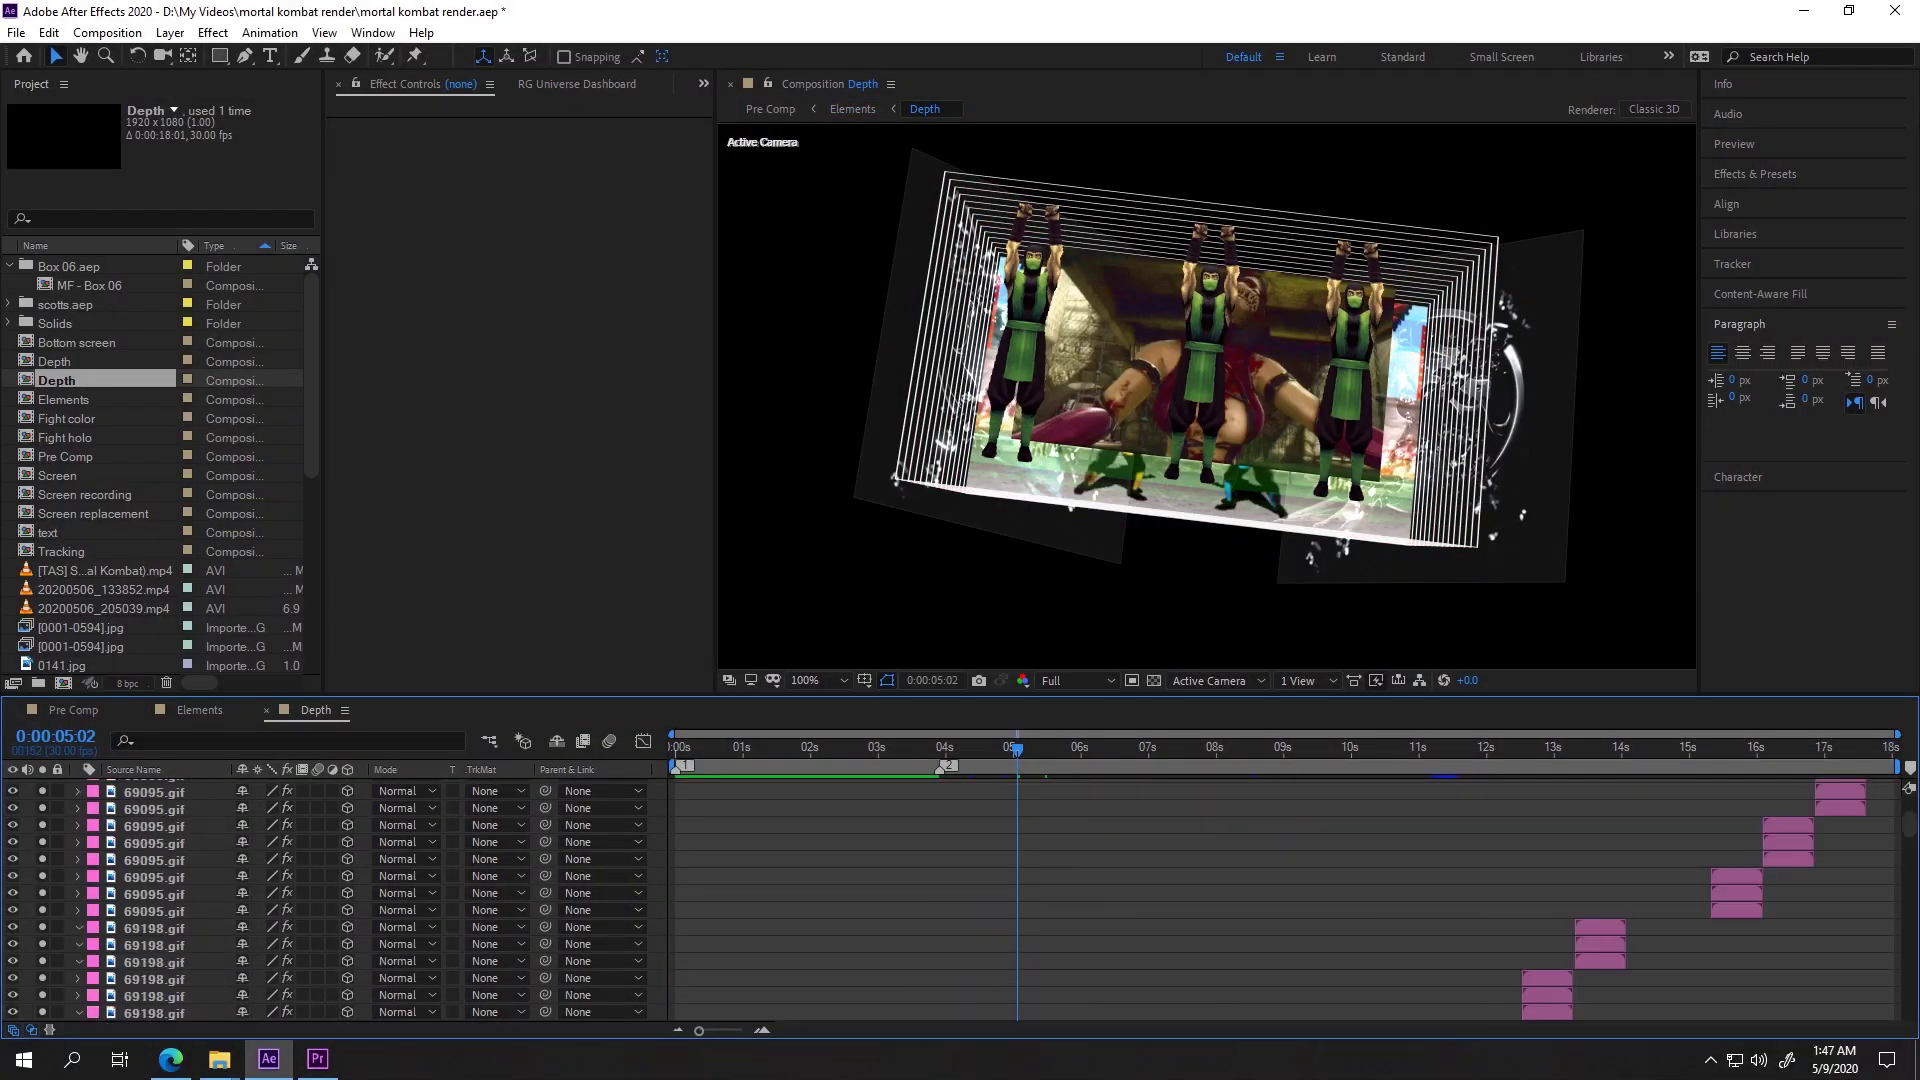
{"action": "left_click", "coordinate": [173, 788]}
{"action": "scroll", "coordinate": [1290, 900], "scroll_direction": "down", "scroll_amount": 20}
{"action": "left_click", "coordinate": [173, 839], "text": "shift"}
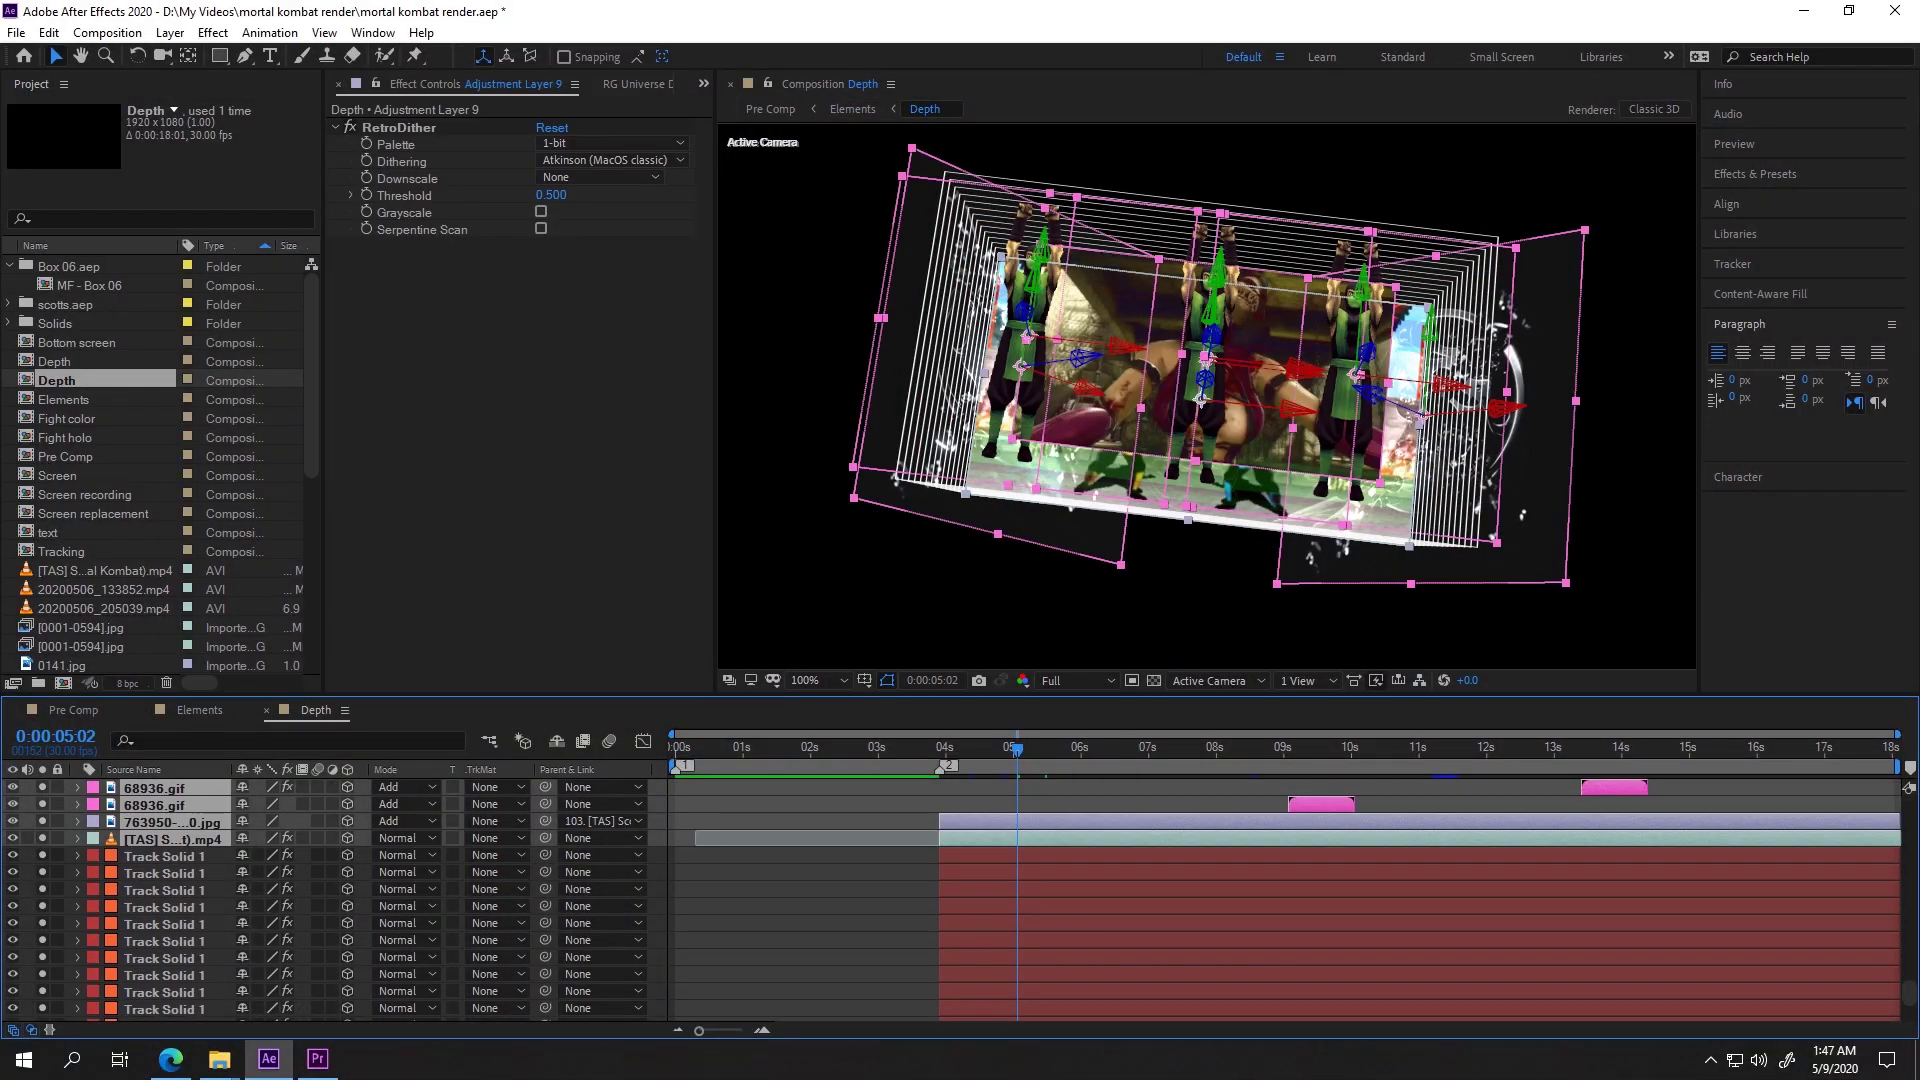
{"action": "left_click", "coordinate": [12, 821]}
Step: Select a Track Solid 1 layer to inspect its Stroke effect, and preview the nested outlines from where the solids begin
{"action": "left_click", "coordinate": [164, 890]}
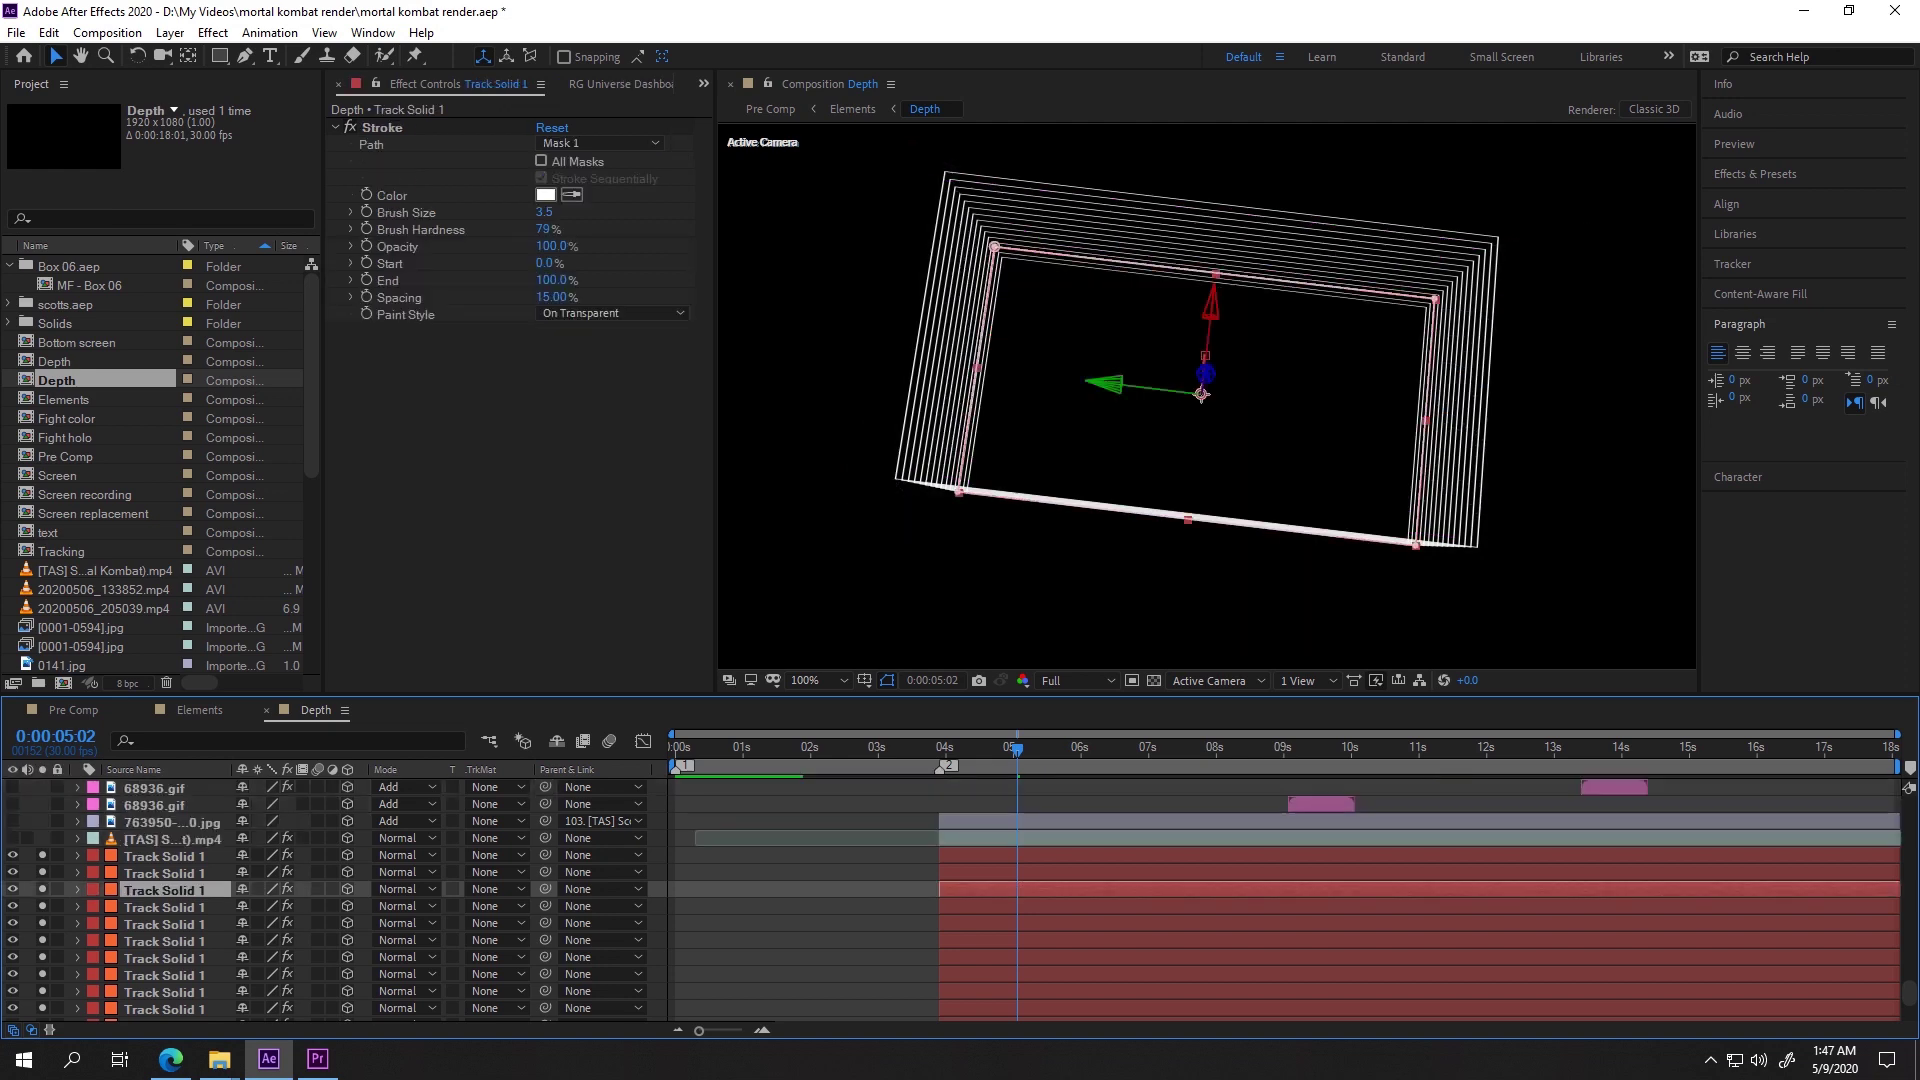
{"action": "key", "text": "i"}
{"action": "key", "text": "ctrl+shift+a"}
{"action": "key", "text": "space"}
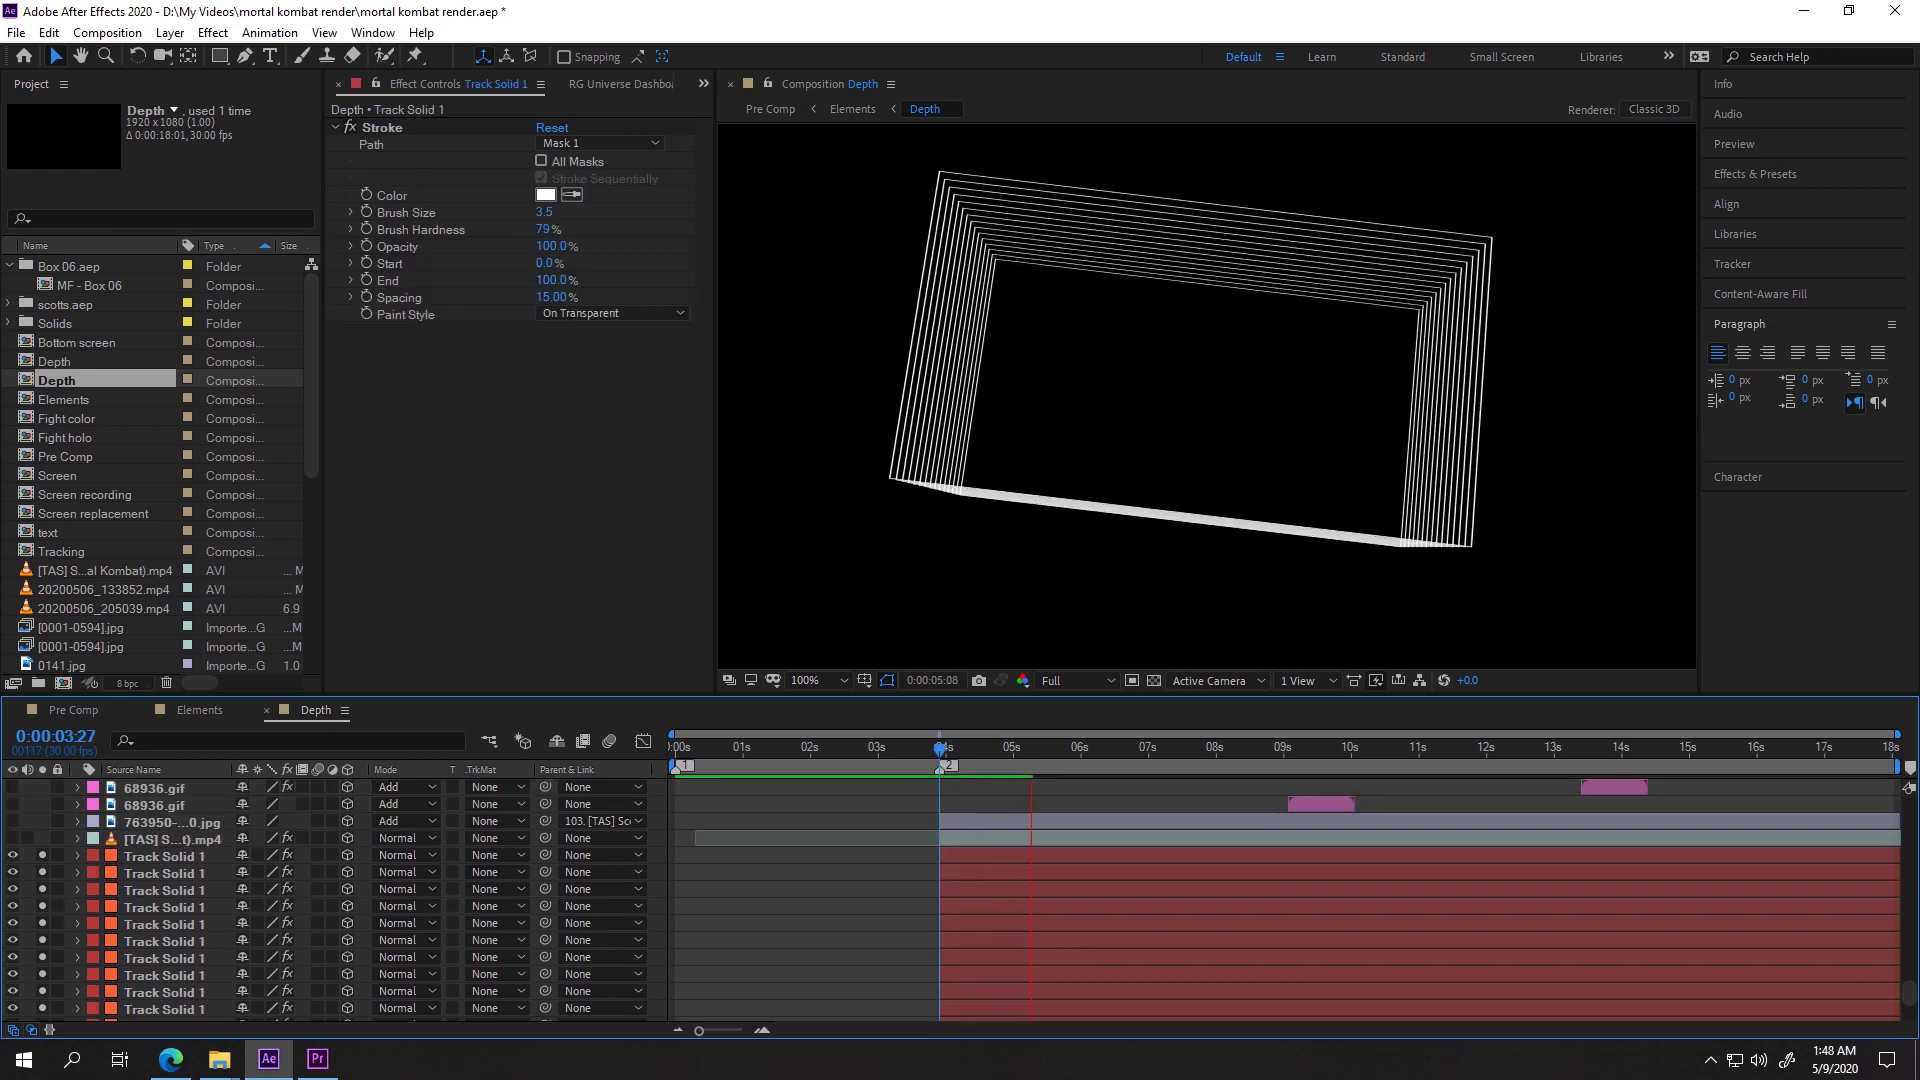
{"action": "key", "text": "space"}
Step: Turn the gif, wallpaper image and [TAS] video layers of the Depth composition visible again, and clear the selection
{"action": "scroll", "coordinate": [960, 900], "scroll_direction": "down", "scroll_amount": 2}
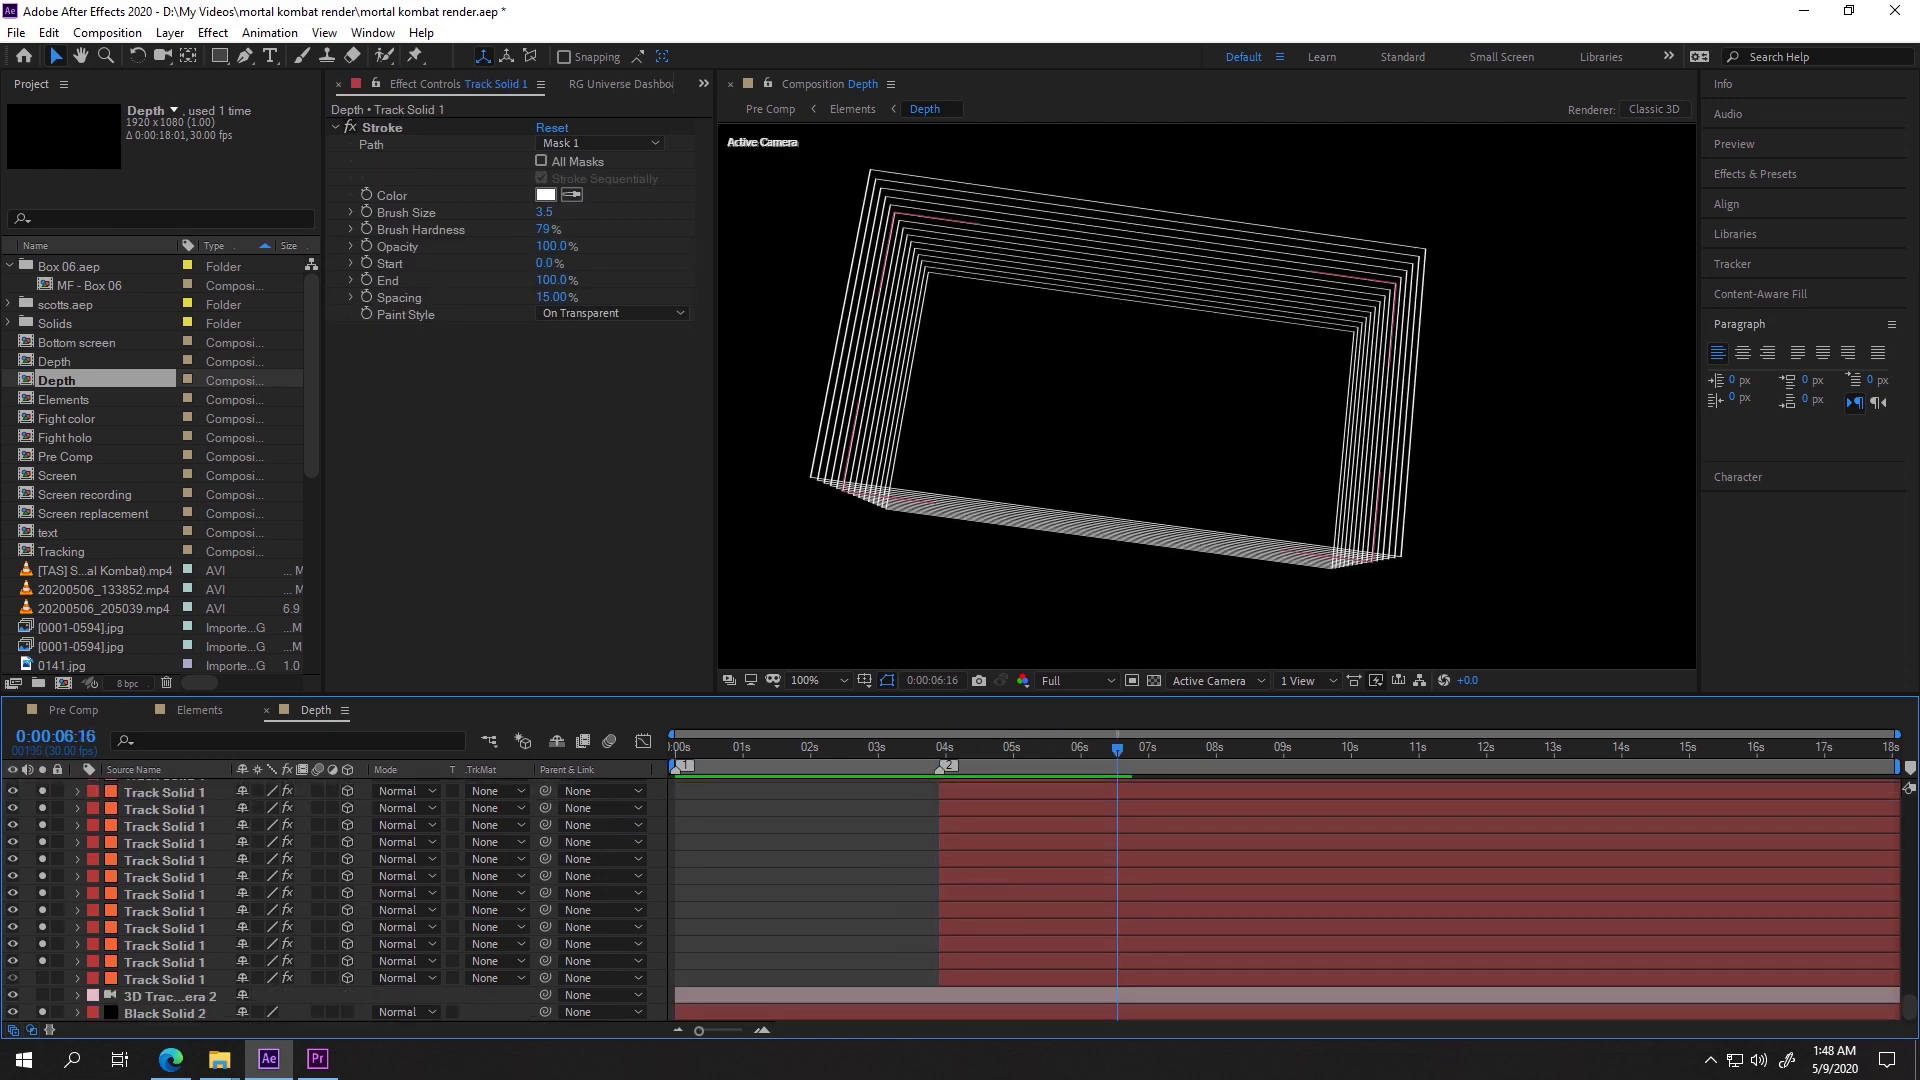
{"action": "scroll", "coordinate": [960, 900], "scroll_direction": "up", "scroll_amount": 3}
{"action": "left_click", "coordinate": [154, 877]}
{"action": "scroll", "coordinate": [960, 900], "scroll_direction": "up", "scroll_amount": 2}
{"action": "scroll", "coordinate": [172, 961], "scroll_direction": "down", "scroll_amount": 1}
{"action": "left_click", "coordinate": [172, 961]}
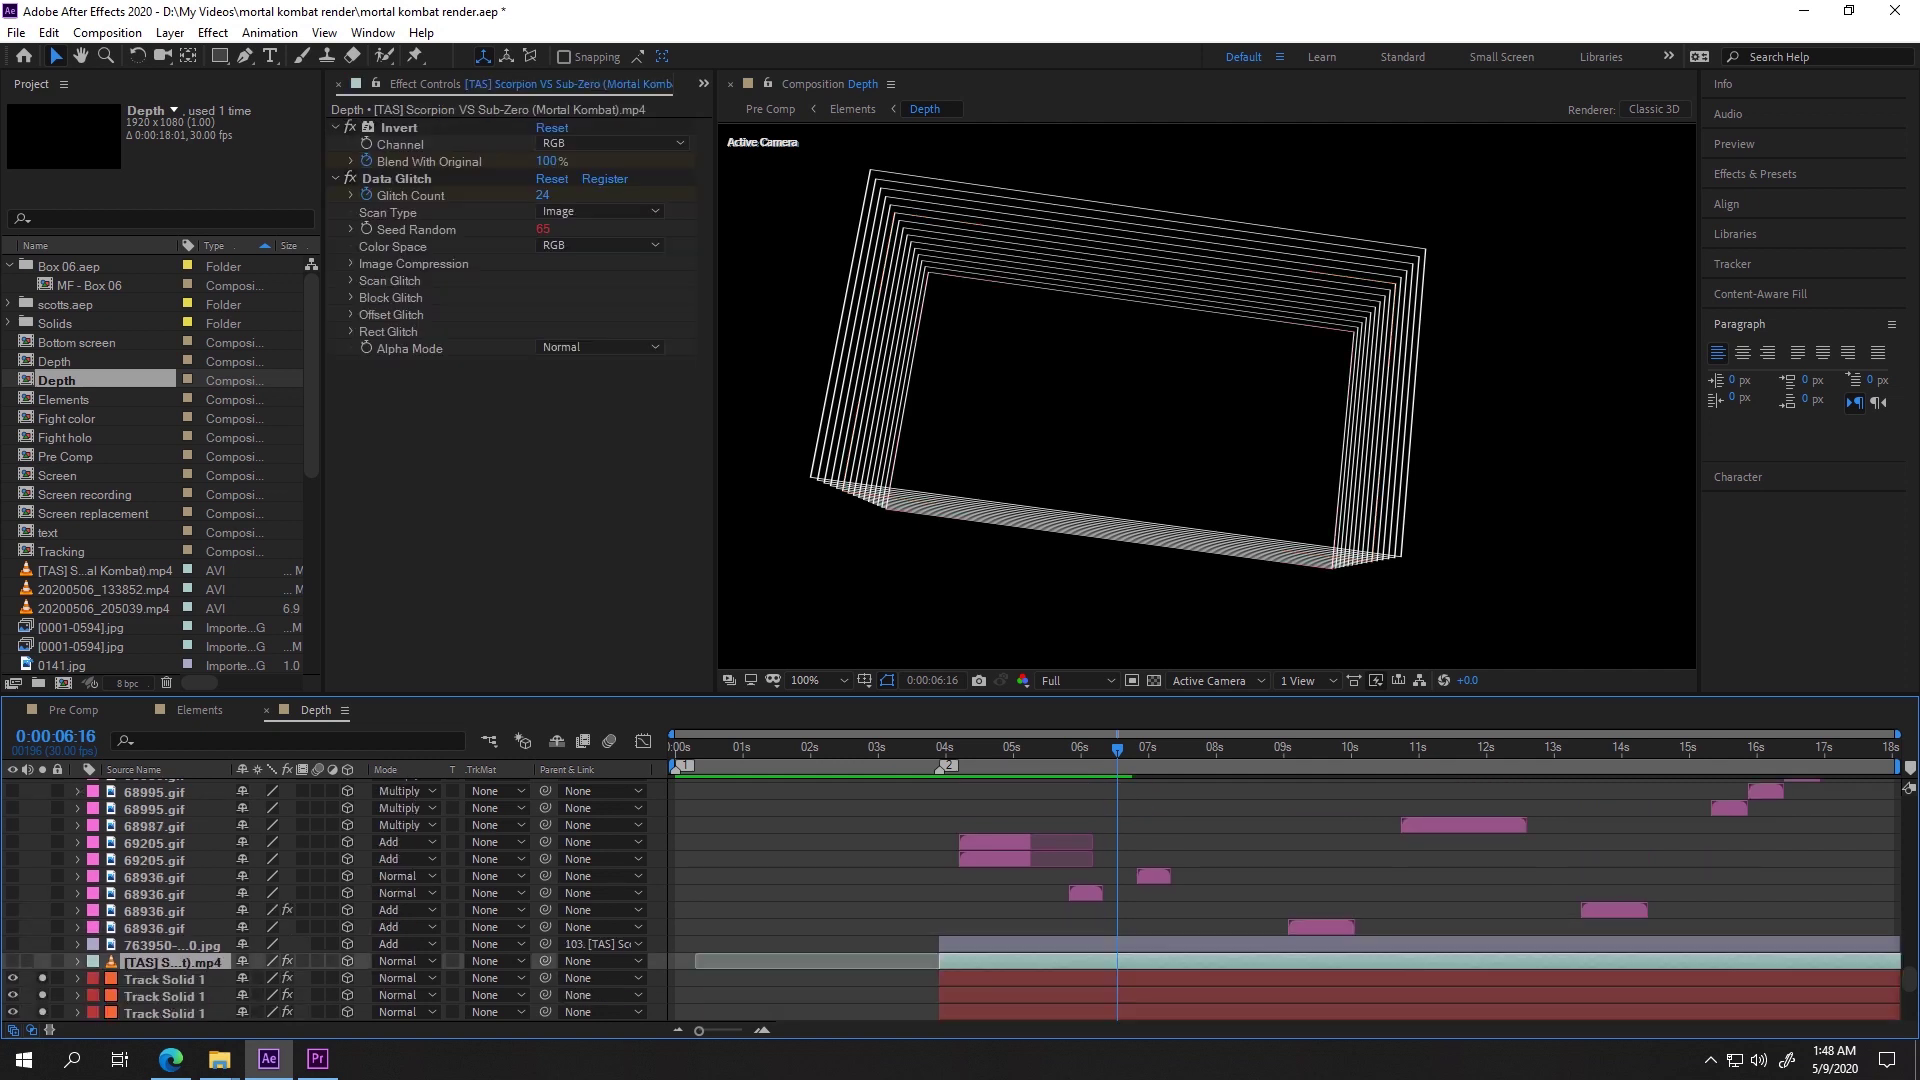
{"action": "left_click", "coordinate": [172, 944]}
{"action": "scroll", "coordinate": [172, 900], "scroll_direction": "up", "scroll_amount": 15}
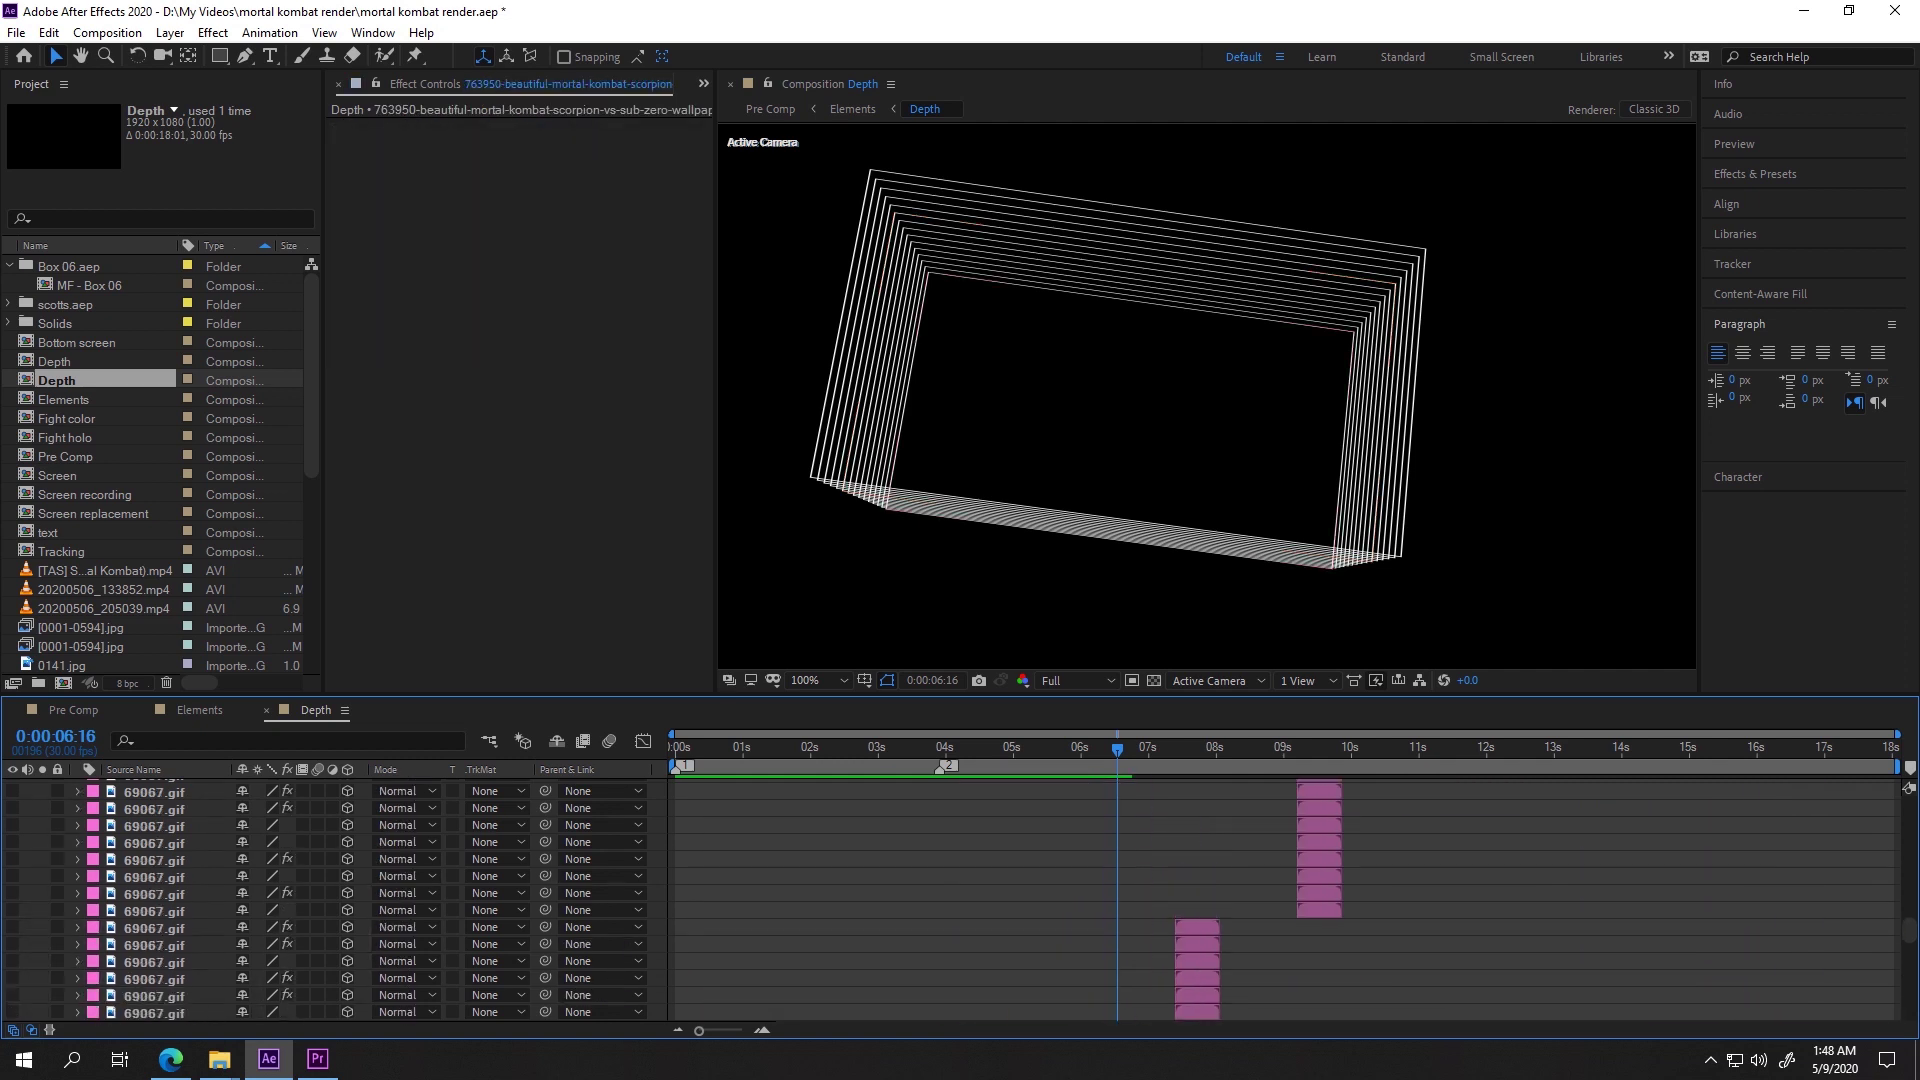
{"action": "left_click", "coordinate": [172, 839], "text": "shift"}
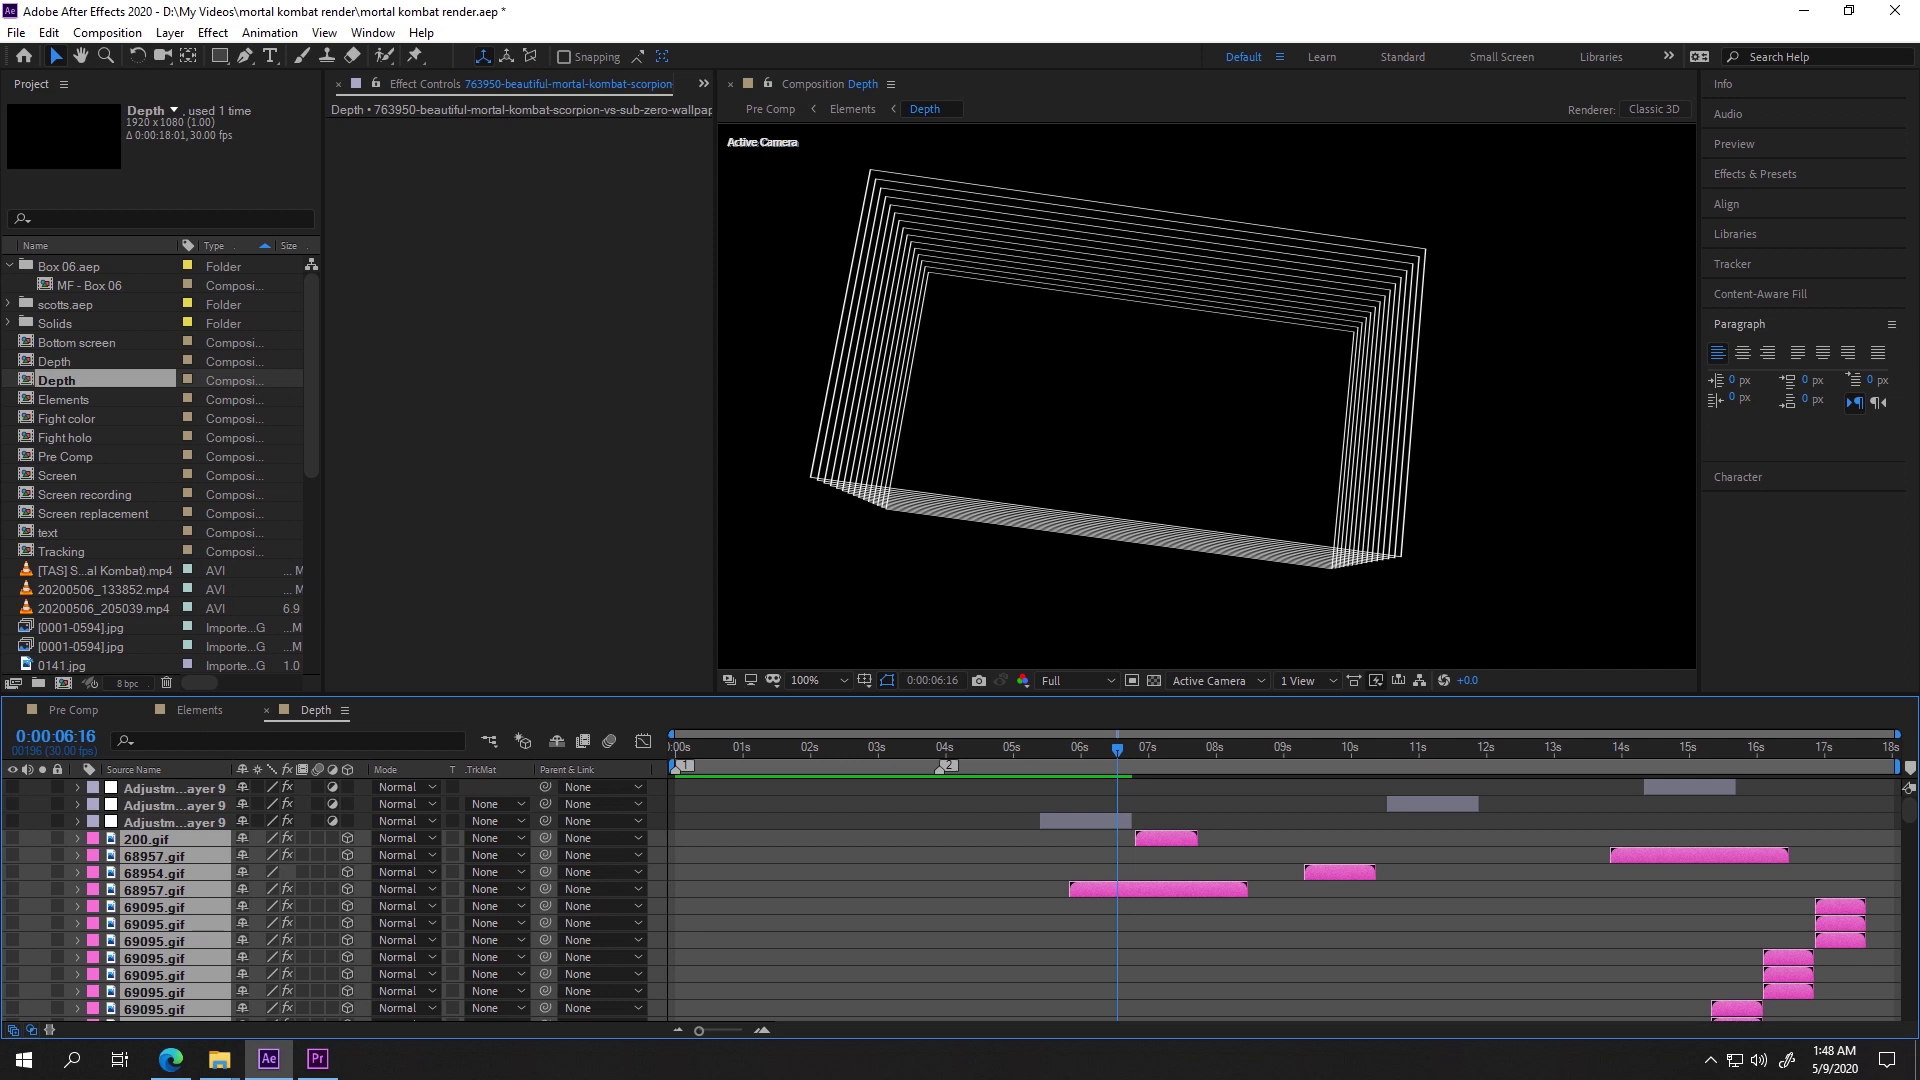
{"action": "left_click", "coordinate": [172, 787], "text": "shift"}
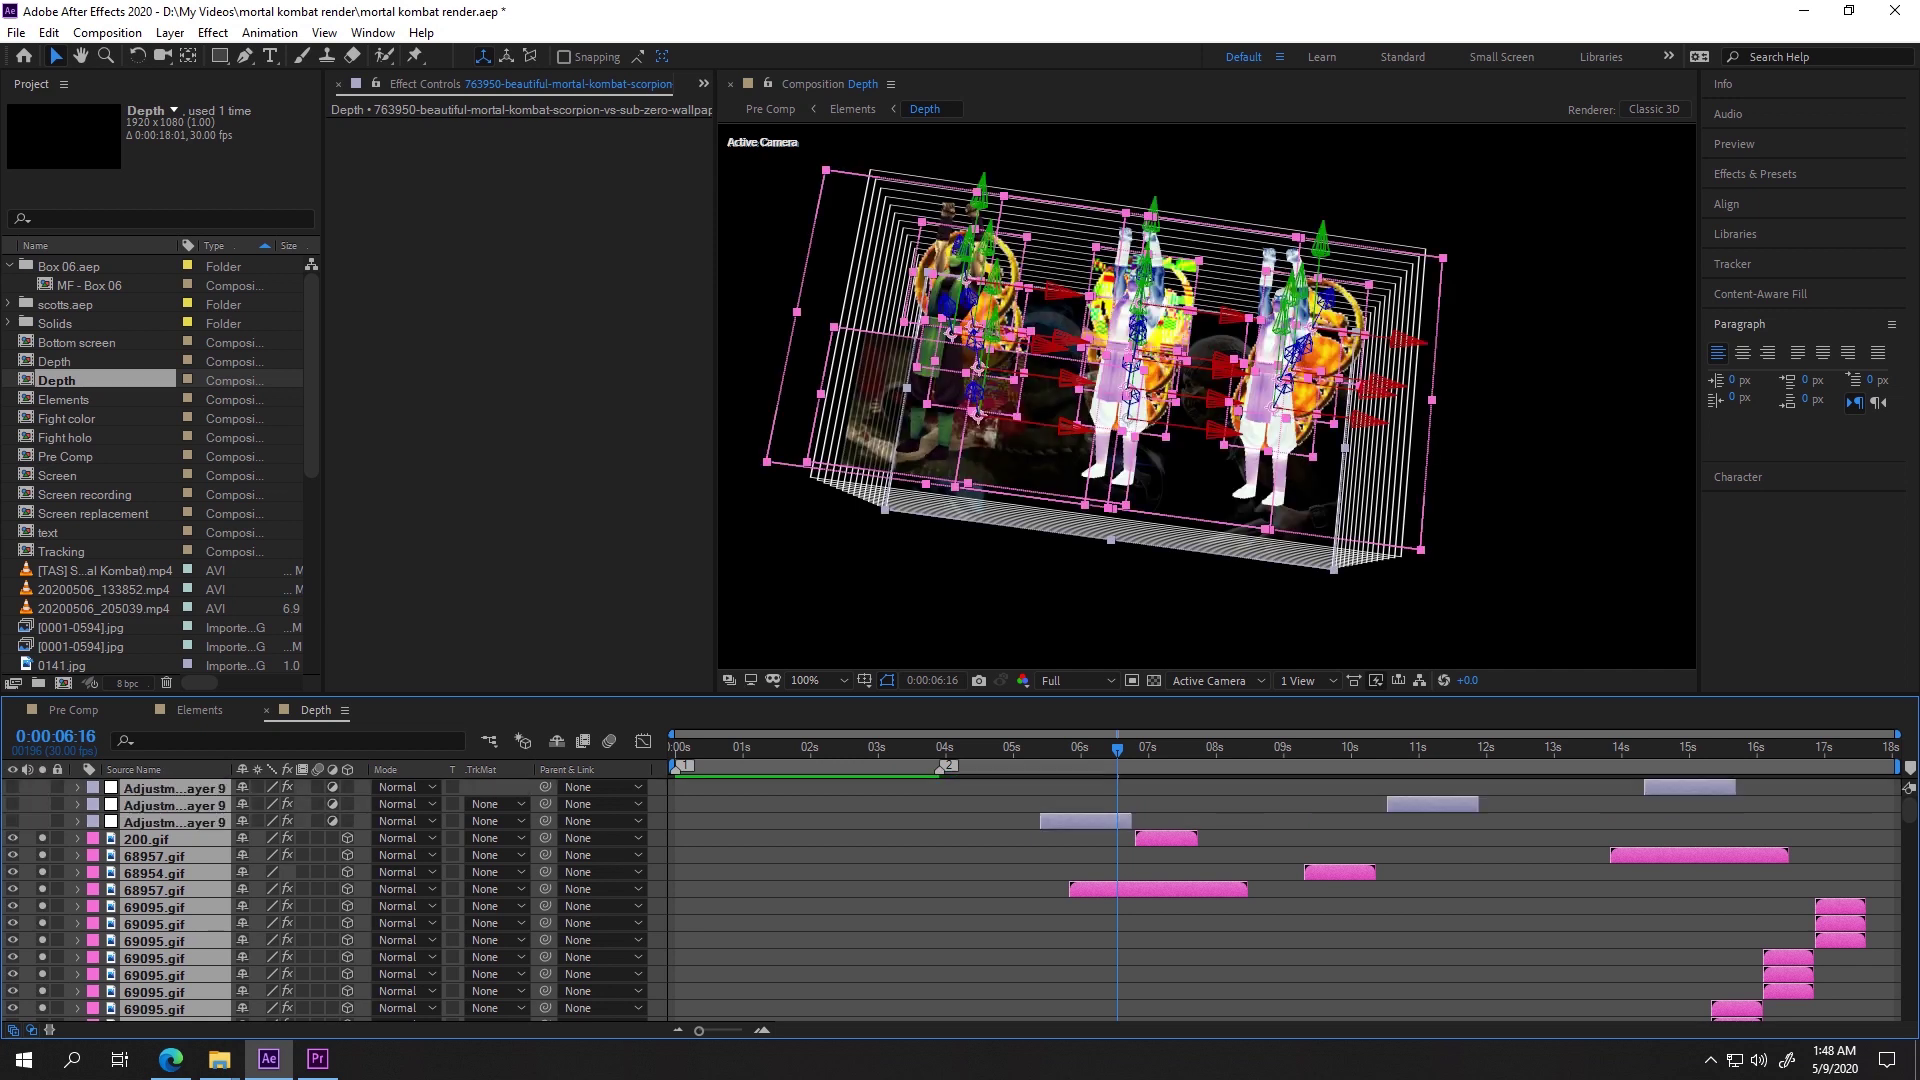
{"action": "key", "text": "F2"}
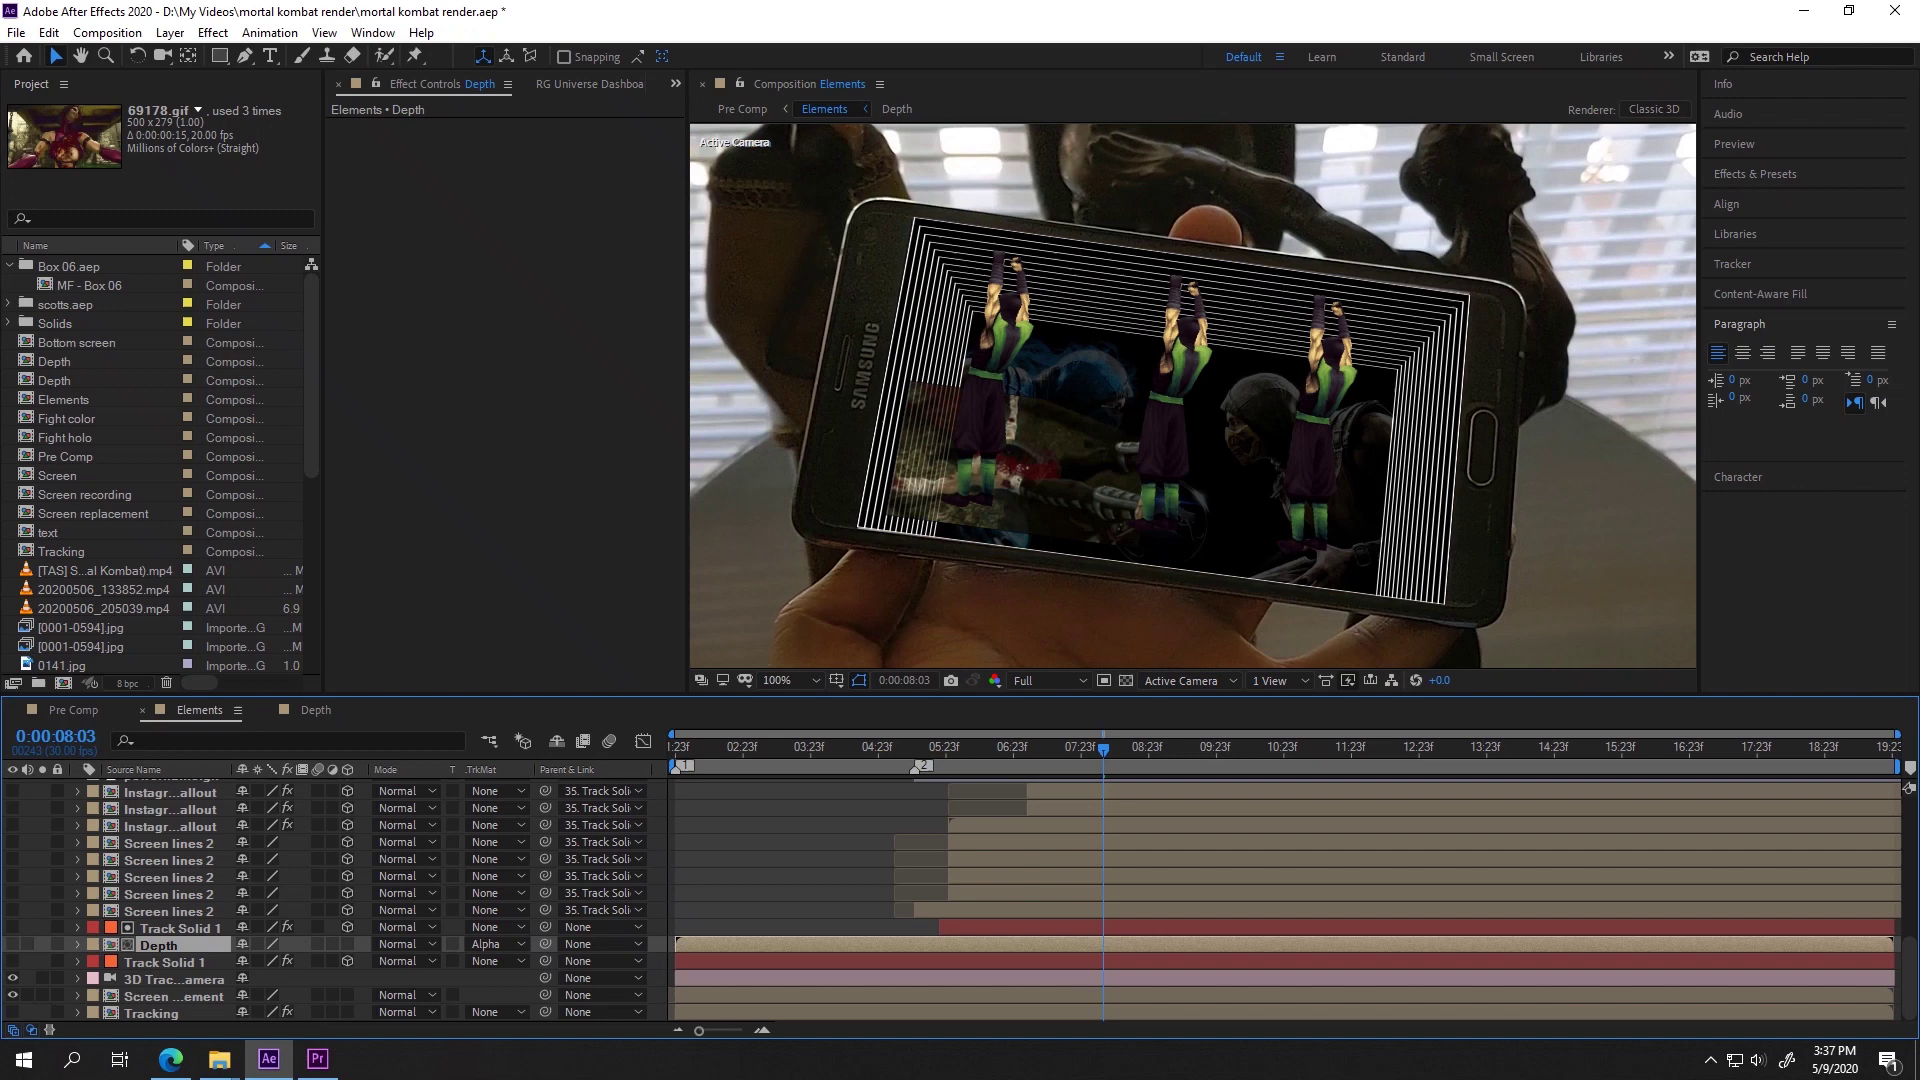
Step: Turn on the visibility of all Screen lines 2 layers in the Elements composition
{"action": "left_click", "coordinate": [170, 910]}
{"action": "scroll", "coordinate": [170, 900], "scroll_direction": "up", "scroll_amount": 1}
{"action": "left_click", "coordinate": [170, 893], "text": "shift"}
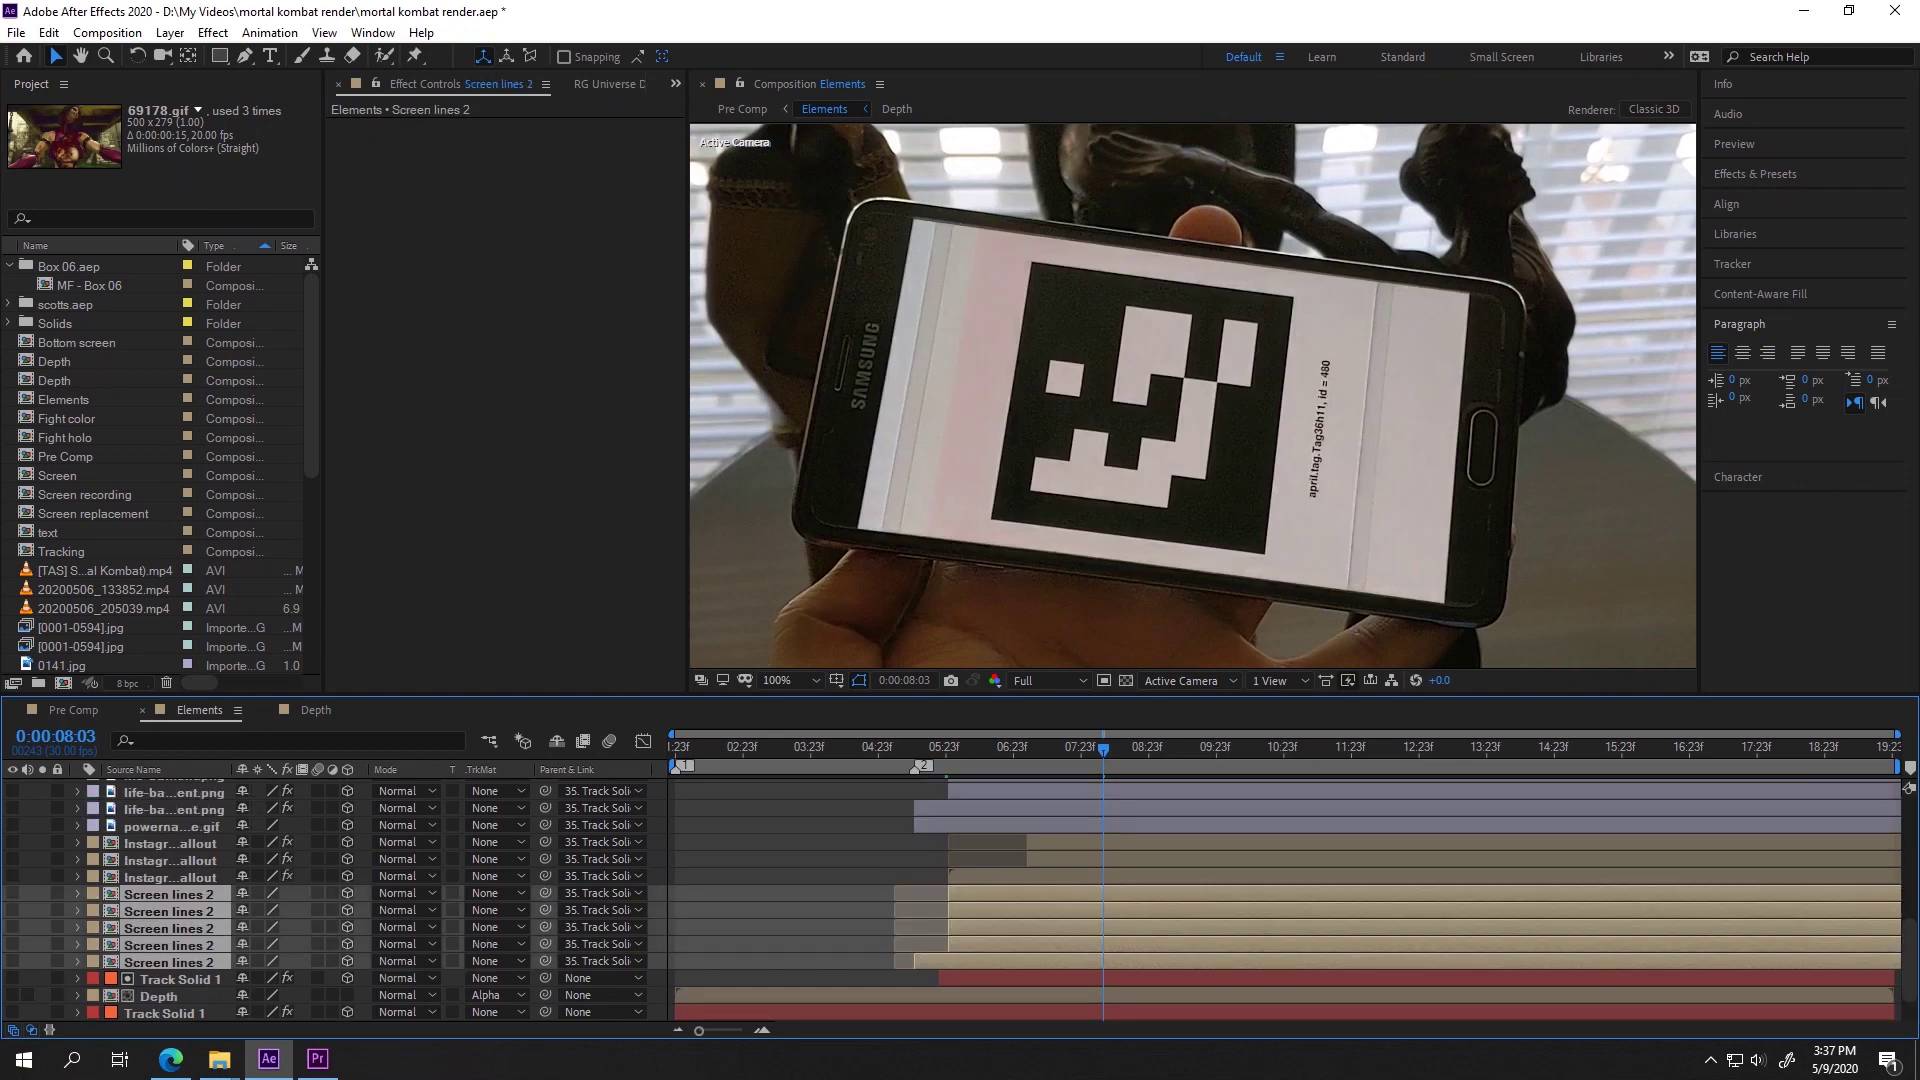
{"action": "left_click", "coordinate": [12, 893]}
Step: Turn on the visibility of the three Instagram Callout layers
{"action": "left_click", "coordinate": [1212, 441]}
{"action": "scroll", "coordinate": [170, 900], "scroll_direction": "up", "scroll_amount": 1}
{"action": "left_click", "coordinate": [170, 927]}
{"action": "left_click", "coordinate": [170, 893], "text": "shift"}
{"action": "left_click", "coordinate": [12, 893]}
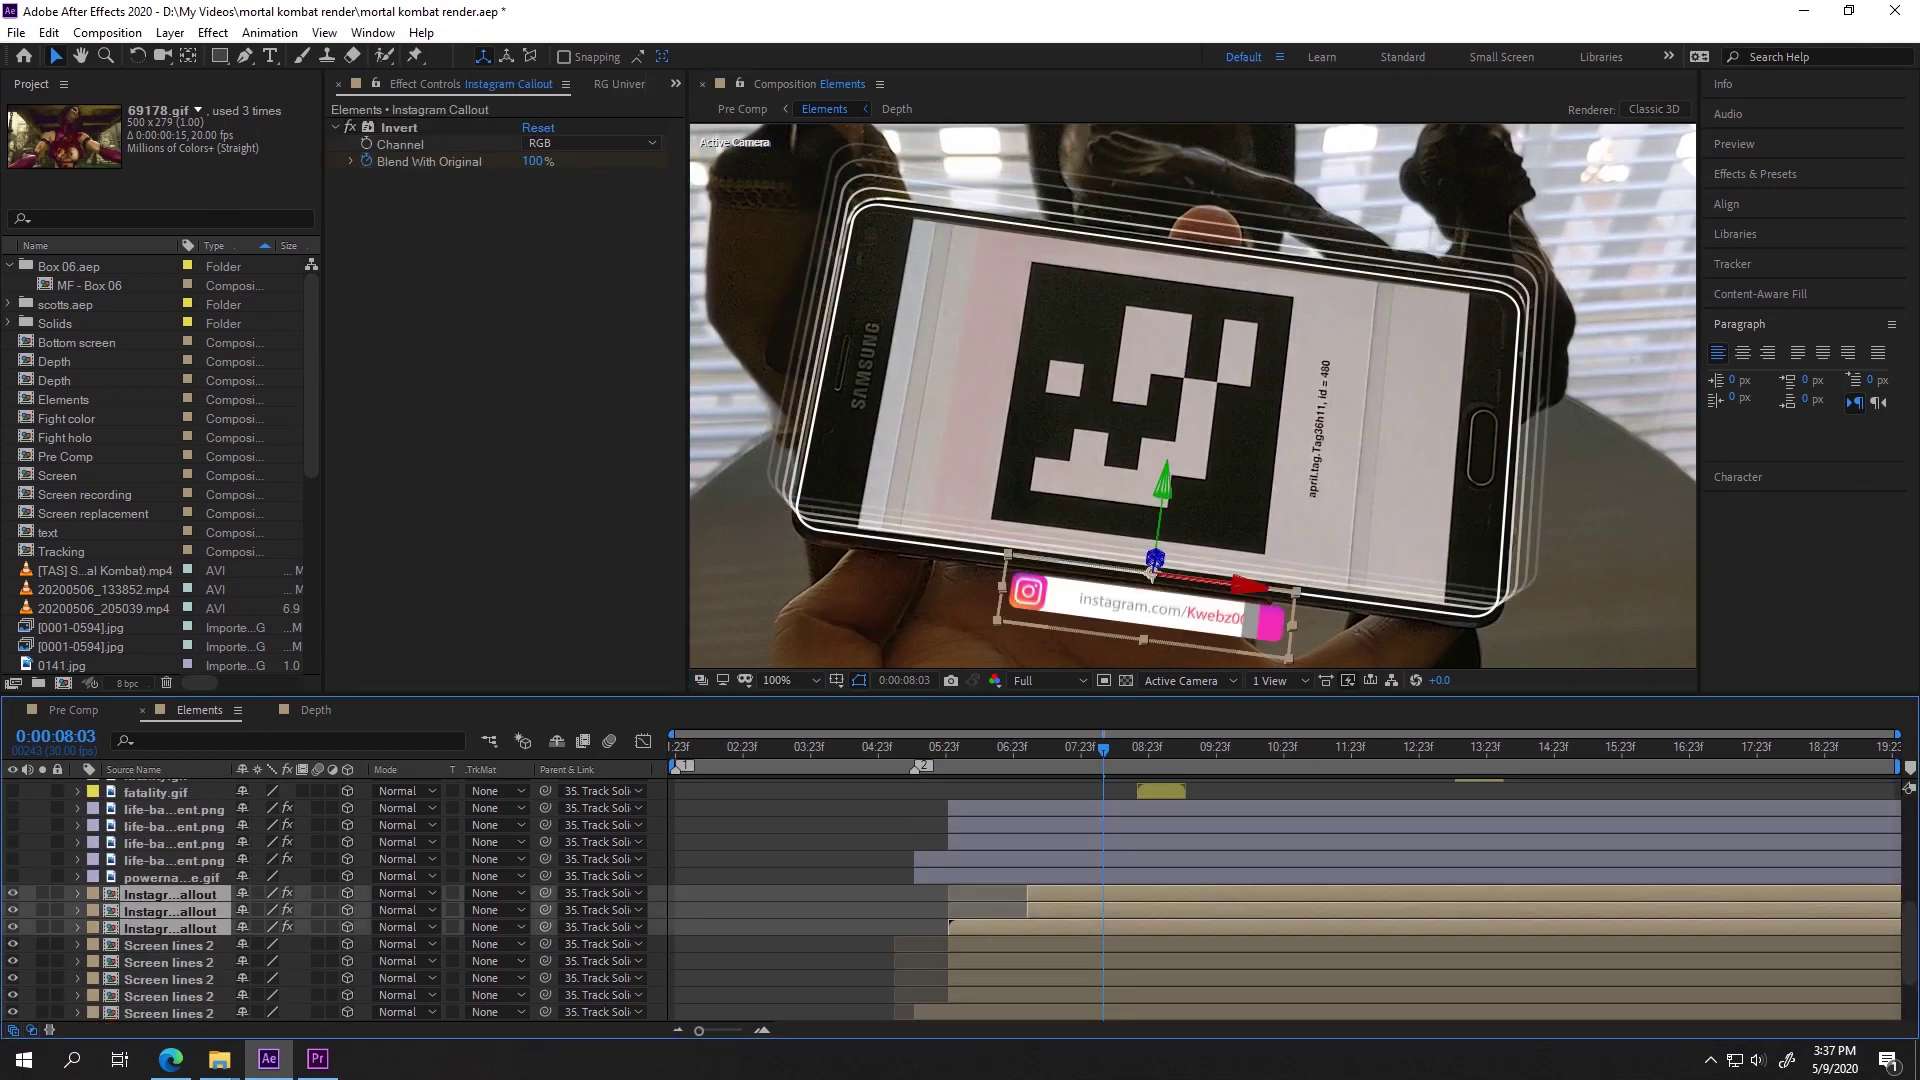
Step: Make the life-bar, powernavi-badge and fatality.gif layers visible, and go to 0:00:08:26 to view the fatality text
{"action": "key", "text": "ctrl+z"}
{"action": "key", "text": "ctrl+z"}
{"action": "key", "text": "ctrl+z"}
{"action": "key", "text": "ctrl+z"}
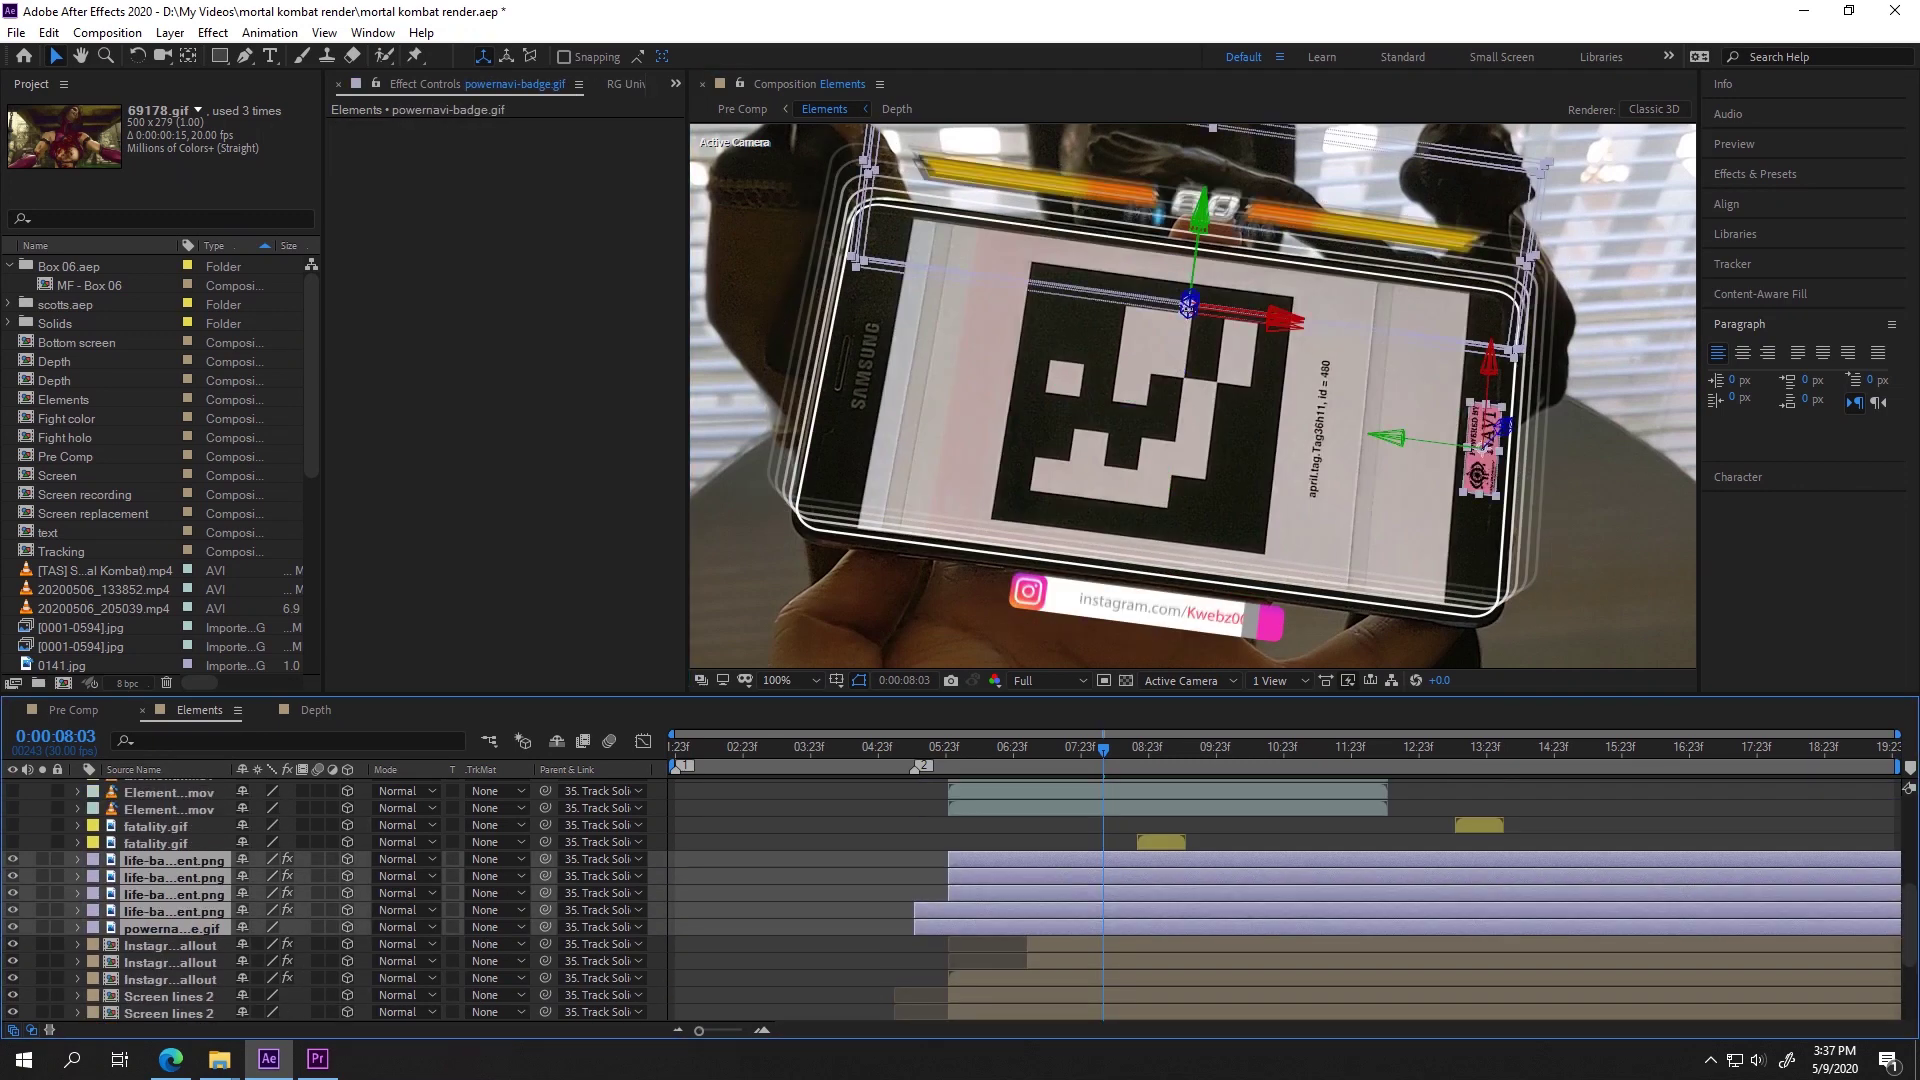
{"action": "scroll", "coordinate": [1147, 893], "scroll_direction": "up", "scroll_amount": 1}
{"action": "left_click", "coordinate": [1147, 876]}
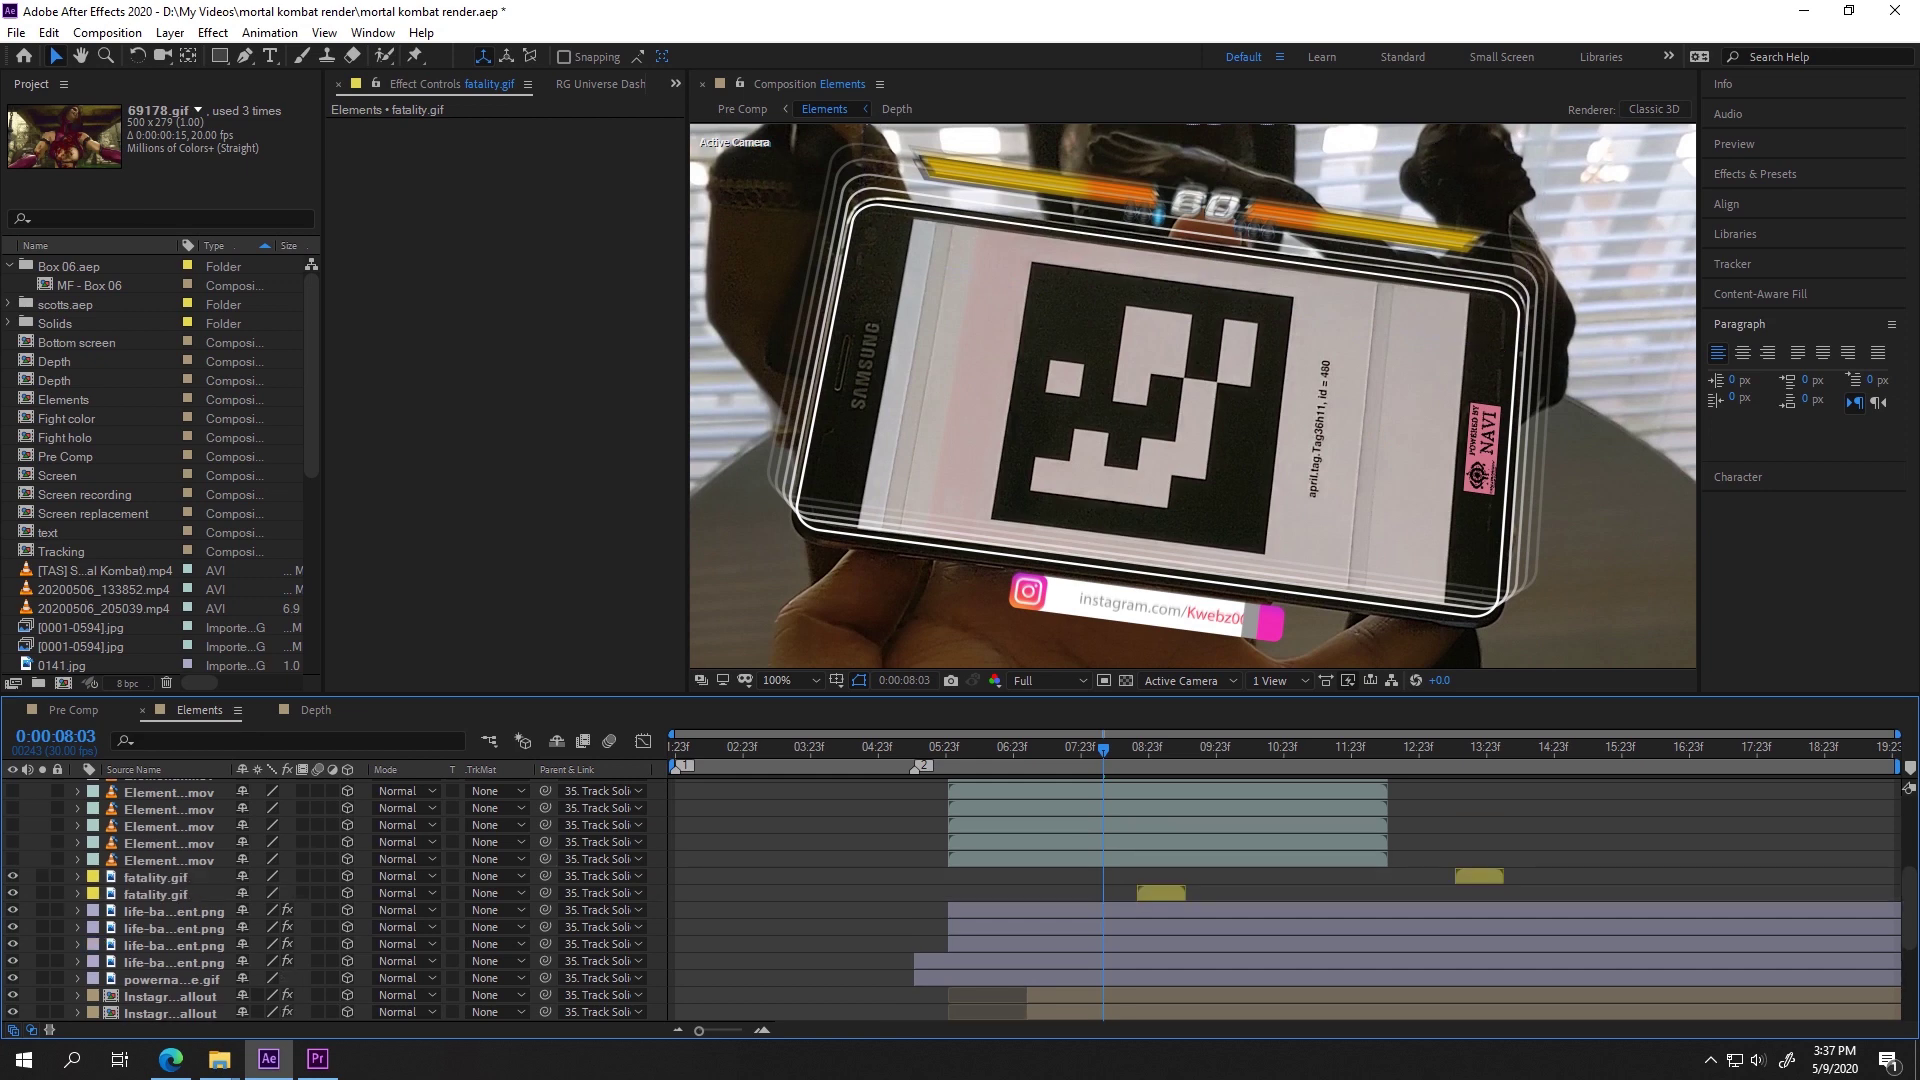
{"action": "left_click", "coordinate": [1147, 748]}
{"action": "mouse_move", "coordinate": [1159, 748]}
{"action": "left_mouse_down"}
{"action": "mouse_move", "coordinate": [1474, 748]}
{"action": "mouse_move", "coordinate": [1155, 748]}
{"action": "left_mouse_up"}
{"action": "scroll", "coordinate": [170, 900], "scroll_direction": "up", "scroll_amount": 3}
Step: Select all the Element .mov layers, make them visible, and clear the selection
{"action": "left_click", "coordinate": [168, 1011]}
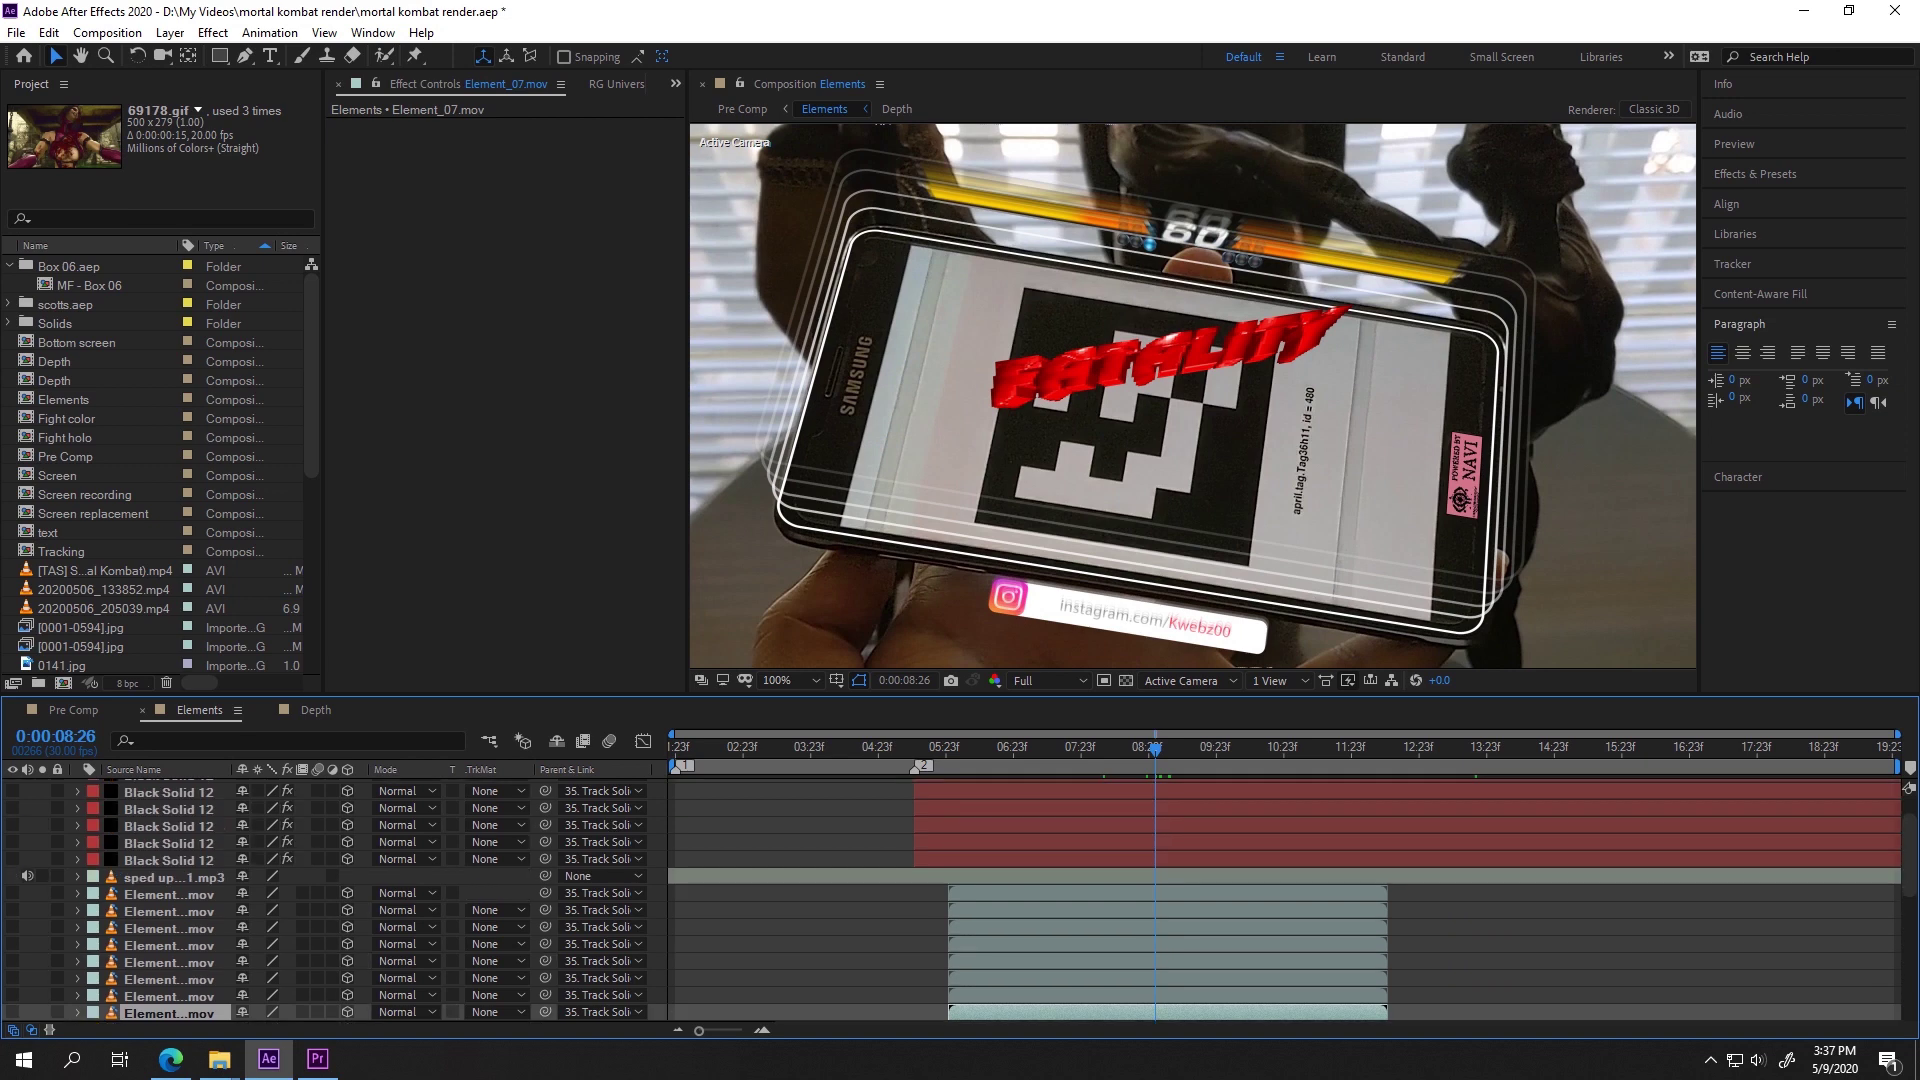
{"action": "left_click", "coordinate": [168, 894], "text": "shift"}
{"action": "left_click", "coordinate": [168, 894]}
{"action": "scroll", "coordinate": [170, 899], "scroll_direction": "down", "scroll_amount": 1}
{"action": "left_click", "coordinate": [168, 962], "text": "shift"}
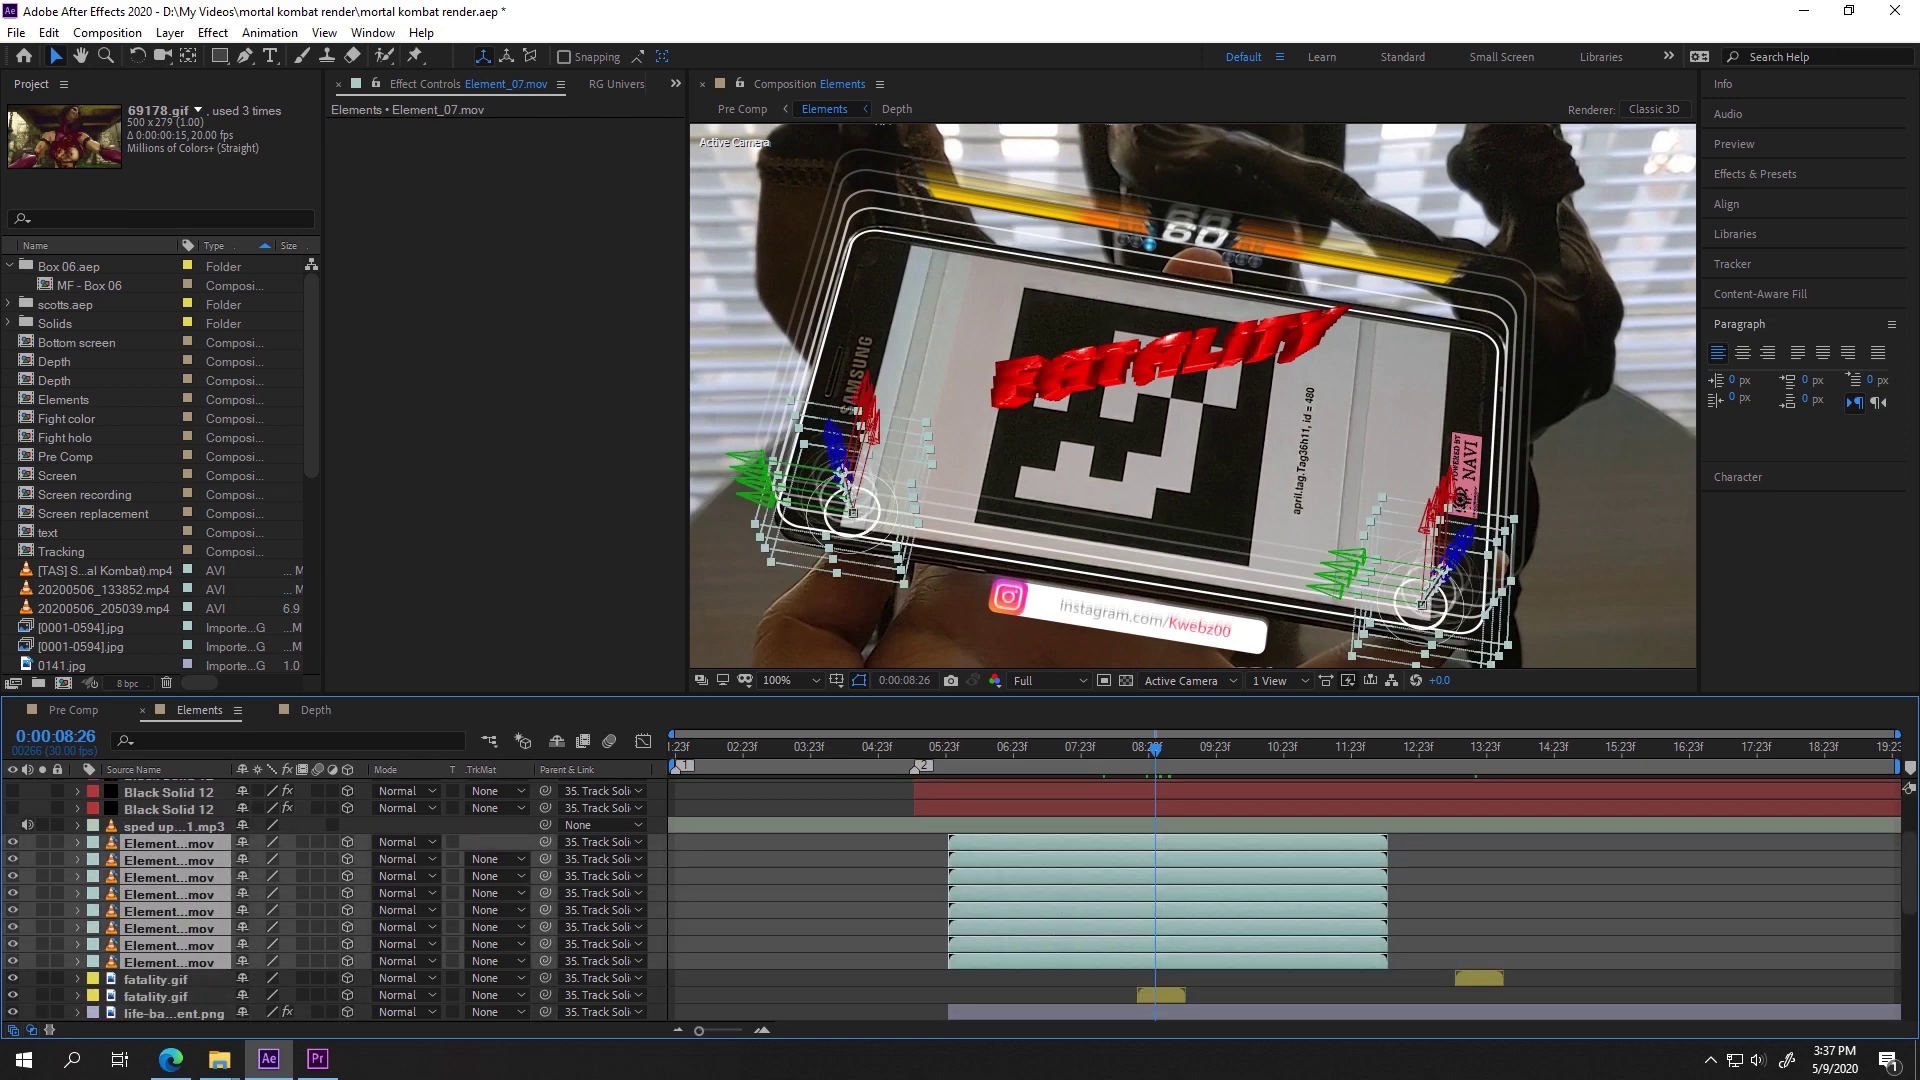
{"action": "key", "text": "F2"}
Step: Go to 0:00:05:12, turn on the visibility of the Black Solid 12 audio spectrum layers, and clear the selection
{"action": "left_click_drag", "start_coordinate": [1155, 748], "coordinate": [921, 748]}
{"action": "scroll", "coordinate": [170, 900], "scroll_direction": "up", "scroll_amount": 2}
{"action": "left_click", "coordinate": [168, 906]}
{"action": "left_click", "coordinate": [168, 787], "text": "shift"}
{"action": "left_click", "coordinate": [13, 786]}
{"action": "key", "text": "F2"}
{"action": "key", "text": "comma"}
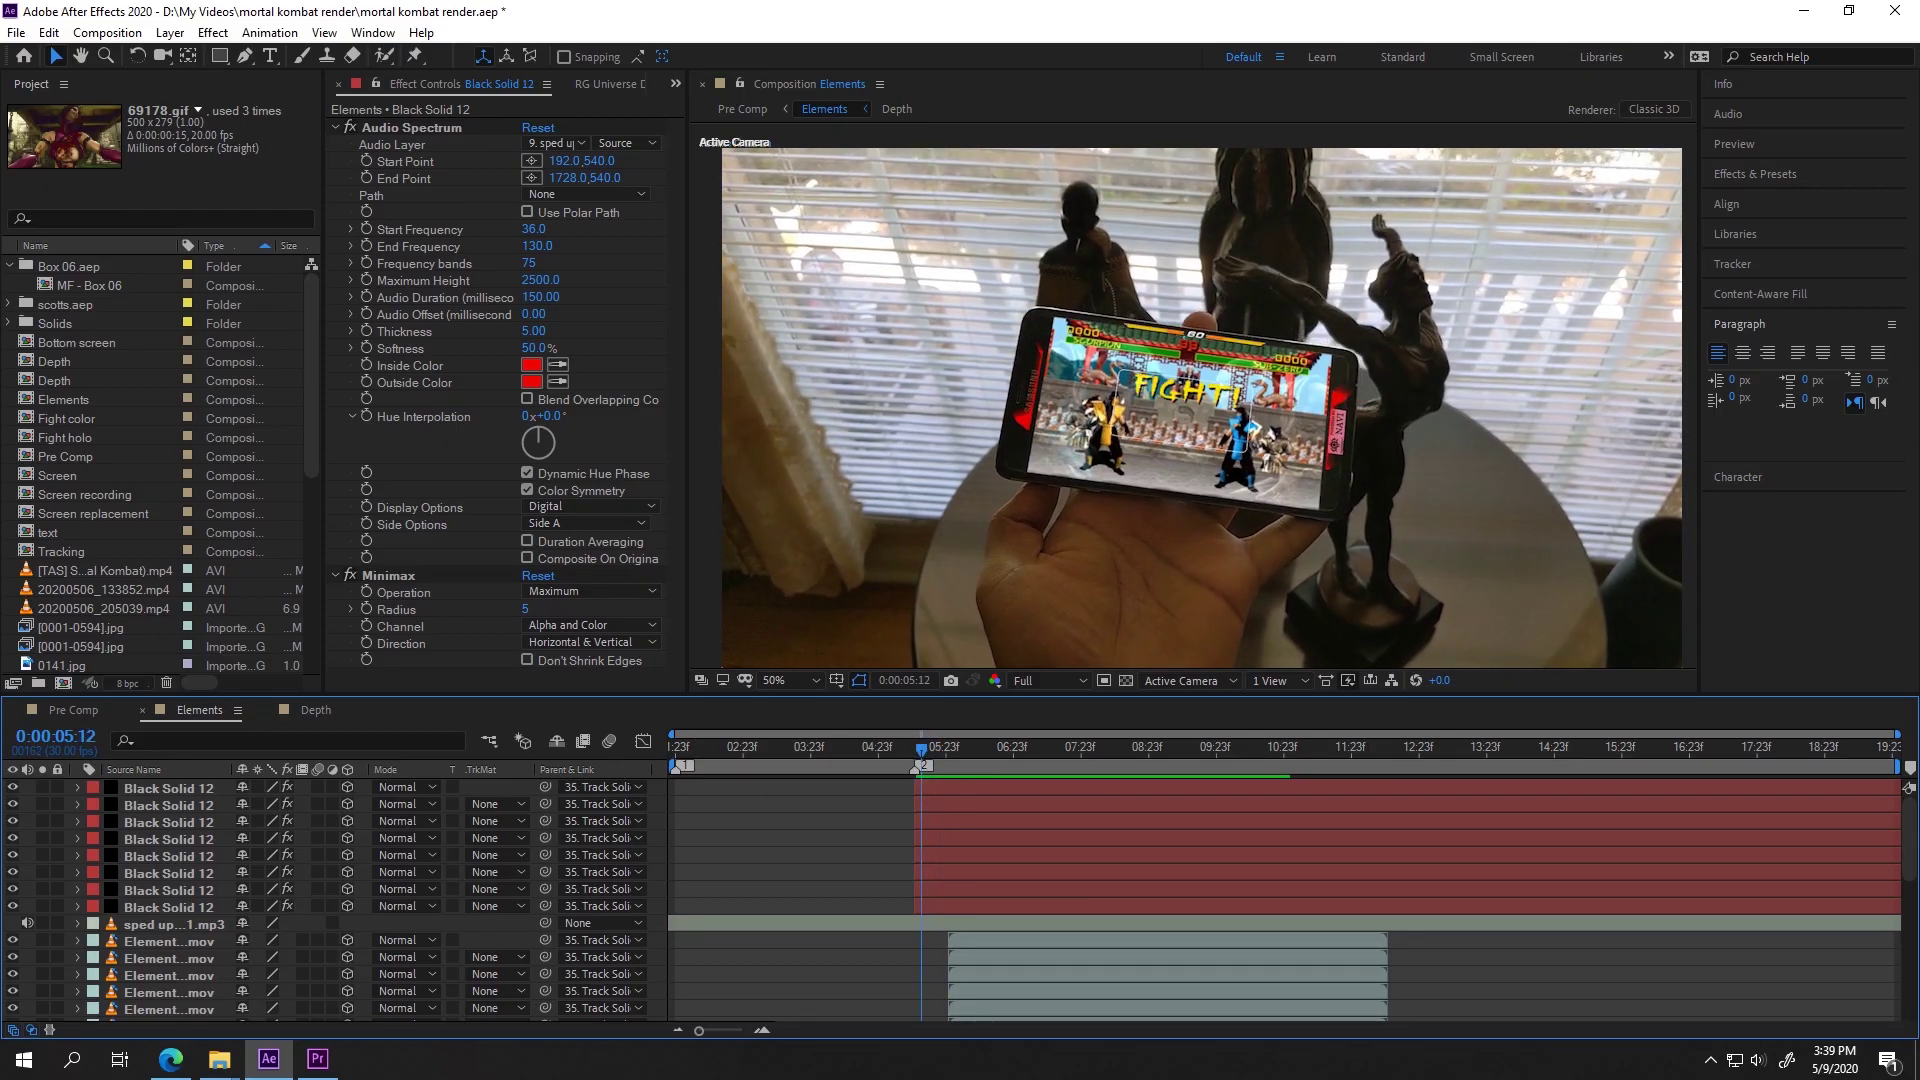
Step: Preview the Elements composition from 0:00:05:12 and inspect the graphics around the phone up close
{"action": "key", "text": "space"}
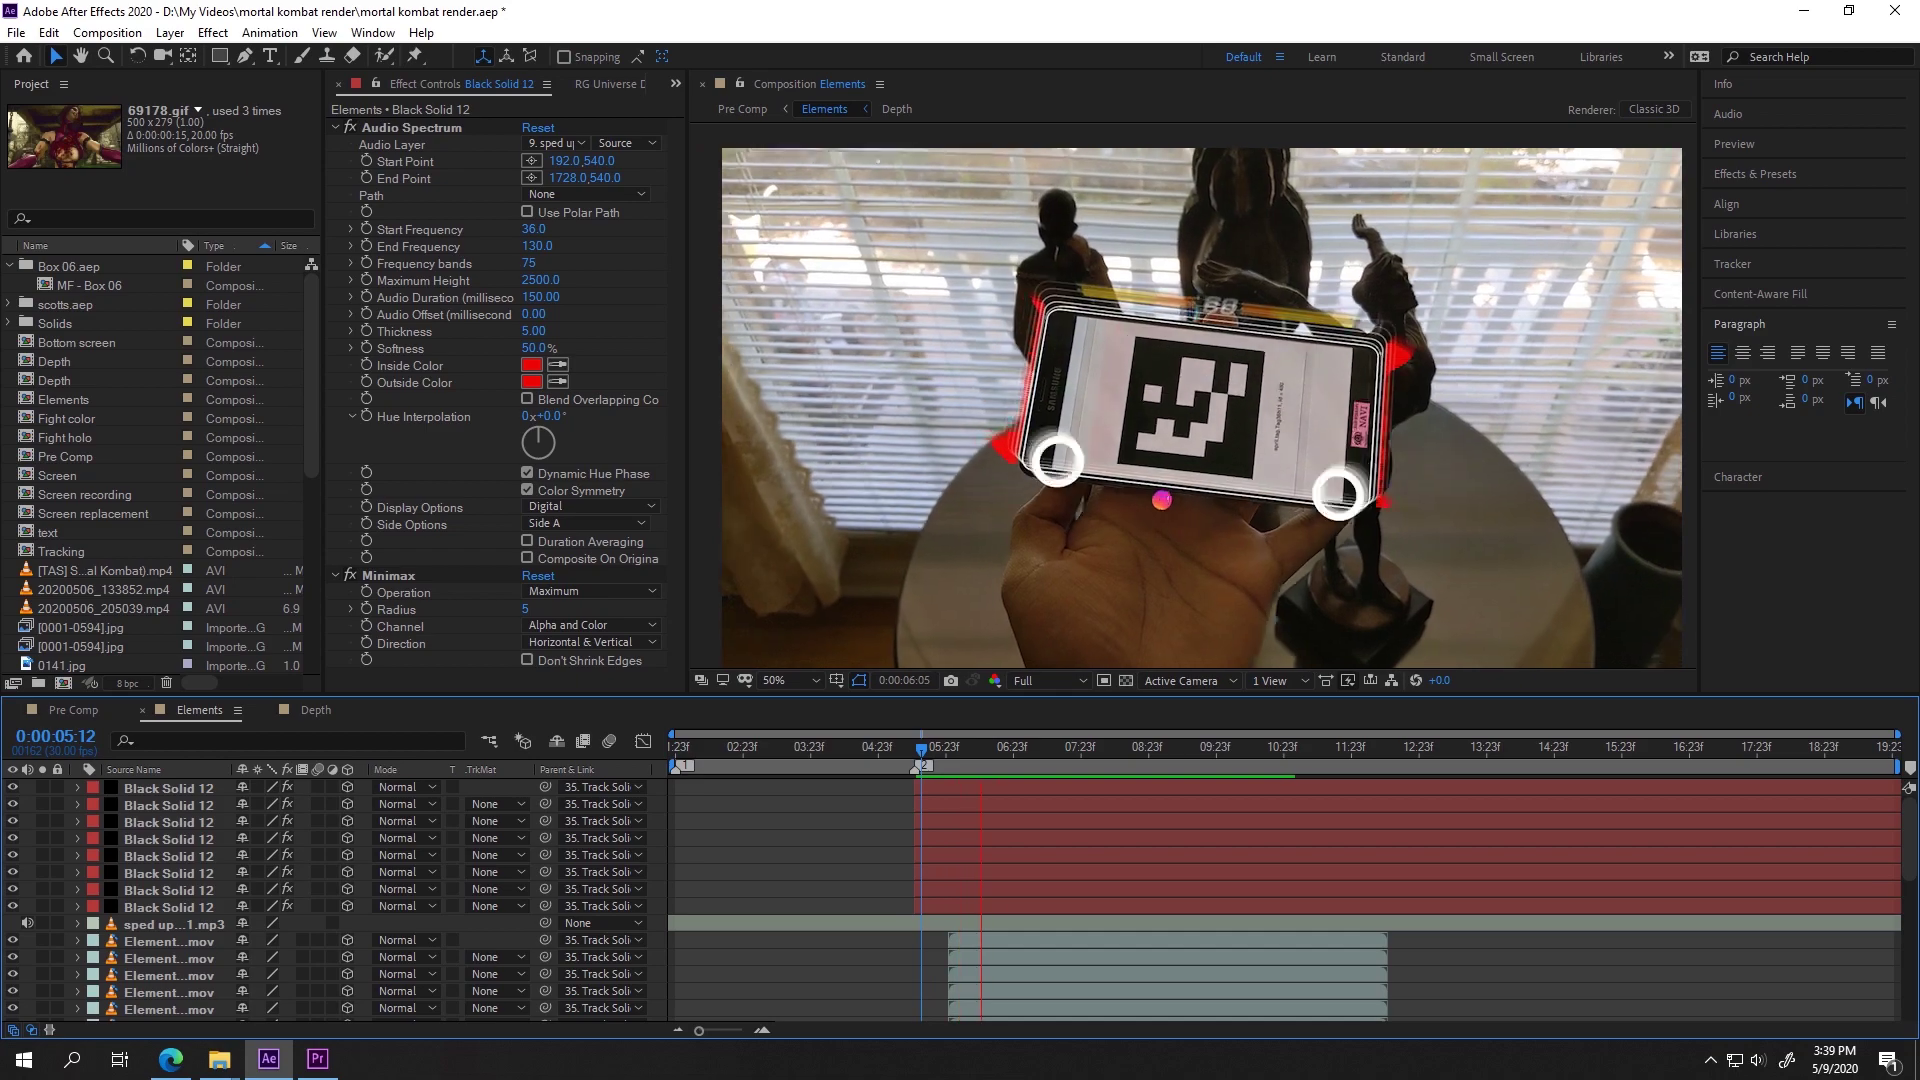
{"action": "key", "text": "period"}
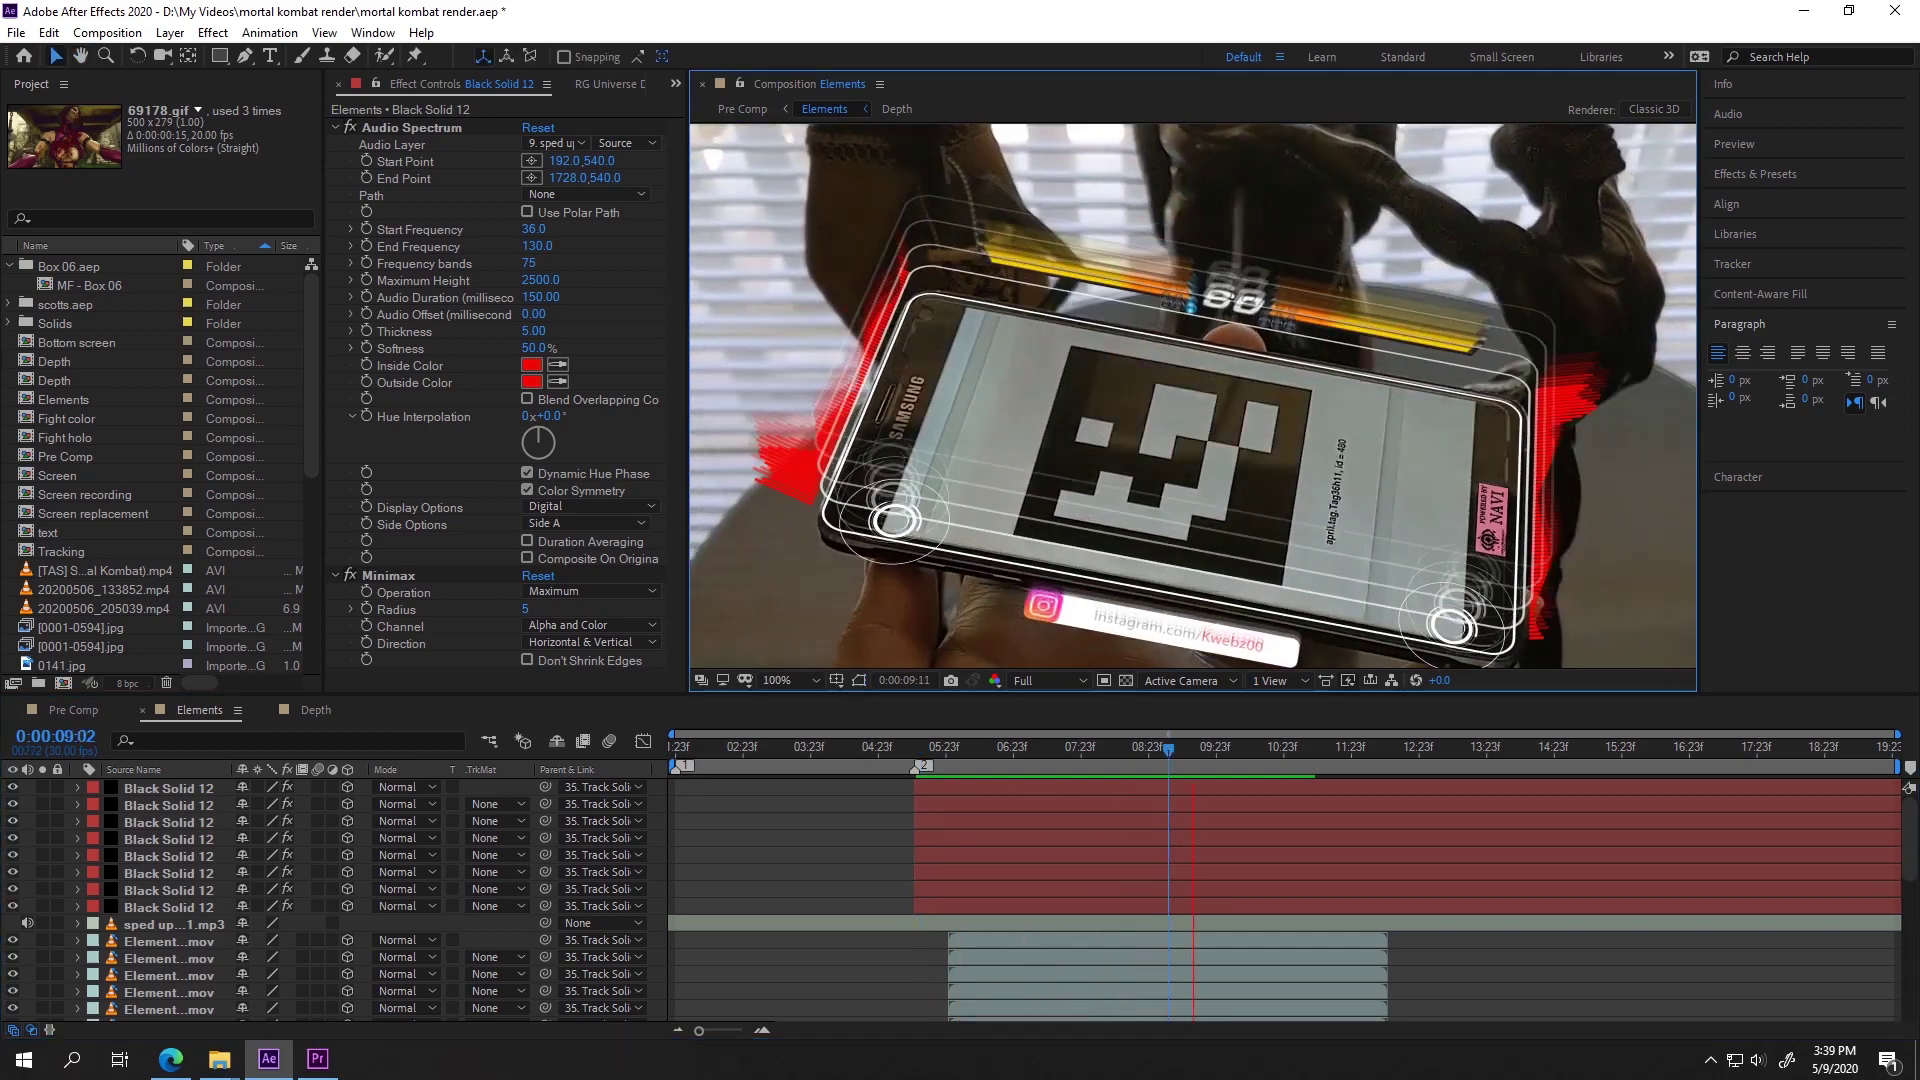
{"action": "key", "text": "space"}
{"action": "left_click_drag", "start_coordinate": [1193, 420], "coordinate": [1195, 366]}
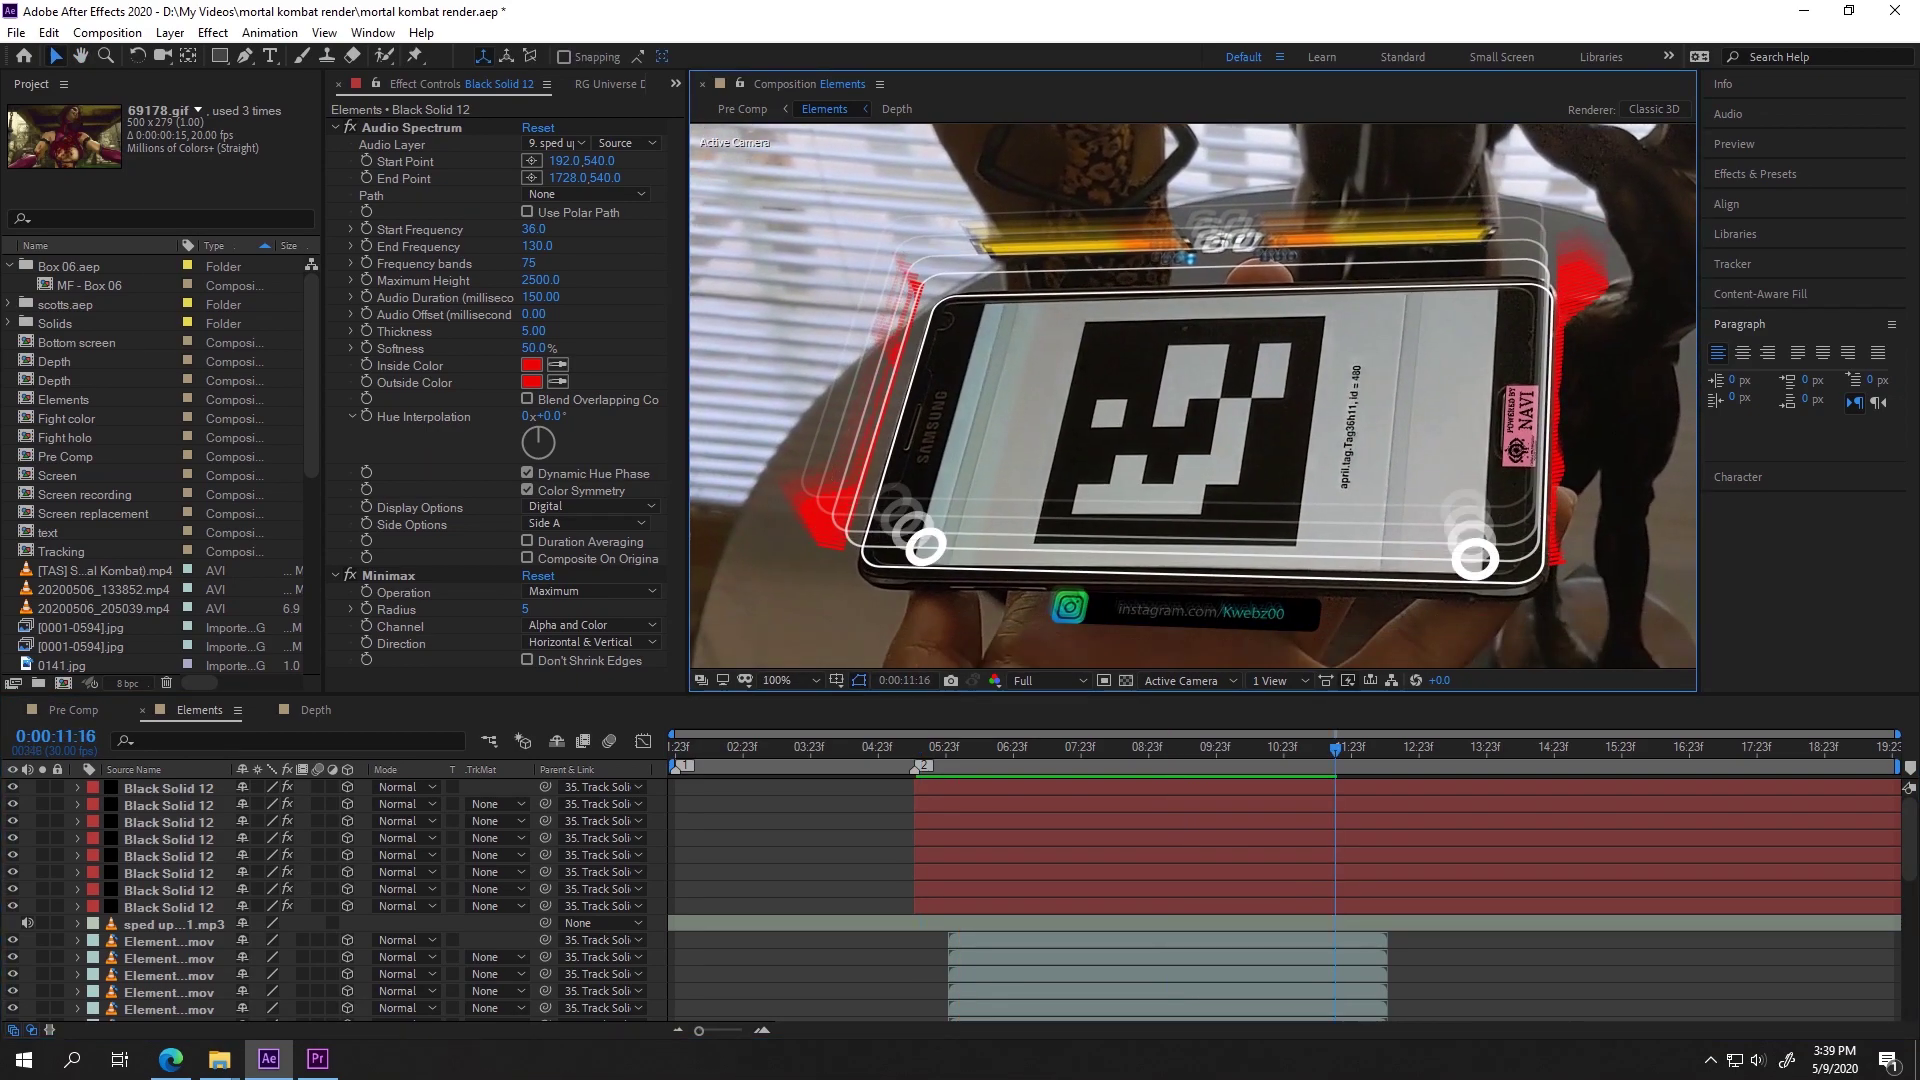
{"action": "left_click_drag", "start_coordinate": [1332, 748], "coordinate": [1090, 748]}
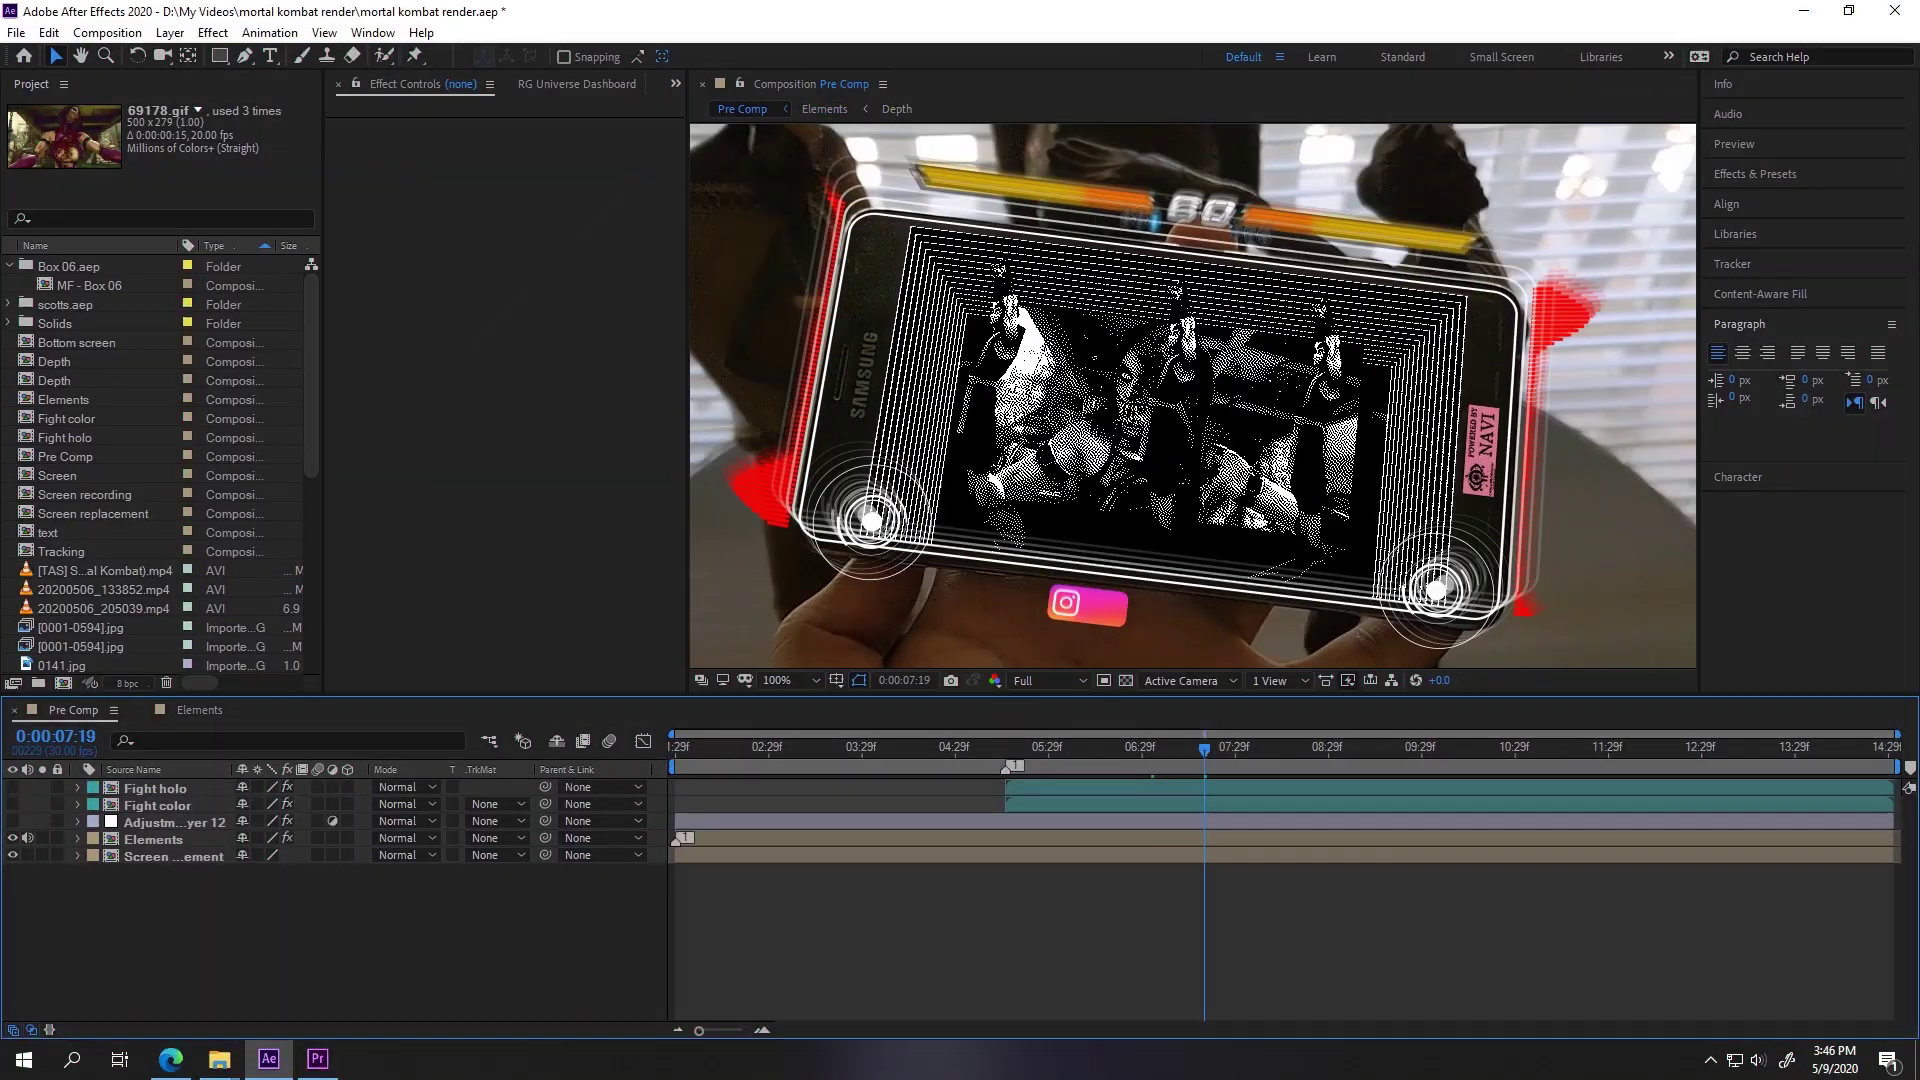
Step: Enable the Glow and Curves effects on the Elements layer in Pre Comp, and check the look around 0:00:08:22
{"action": "left_click", "coordinate": [349, 127]}
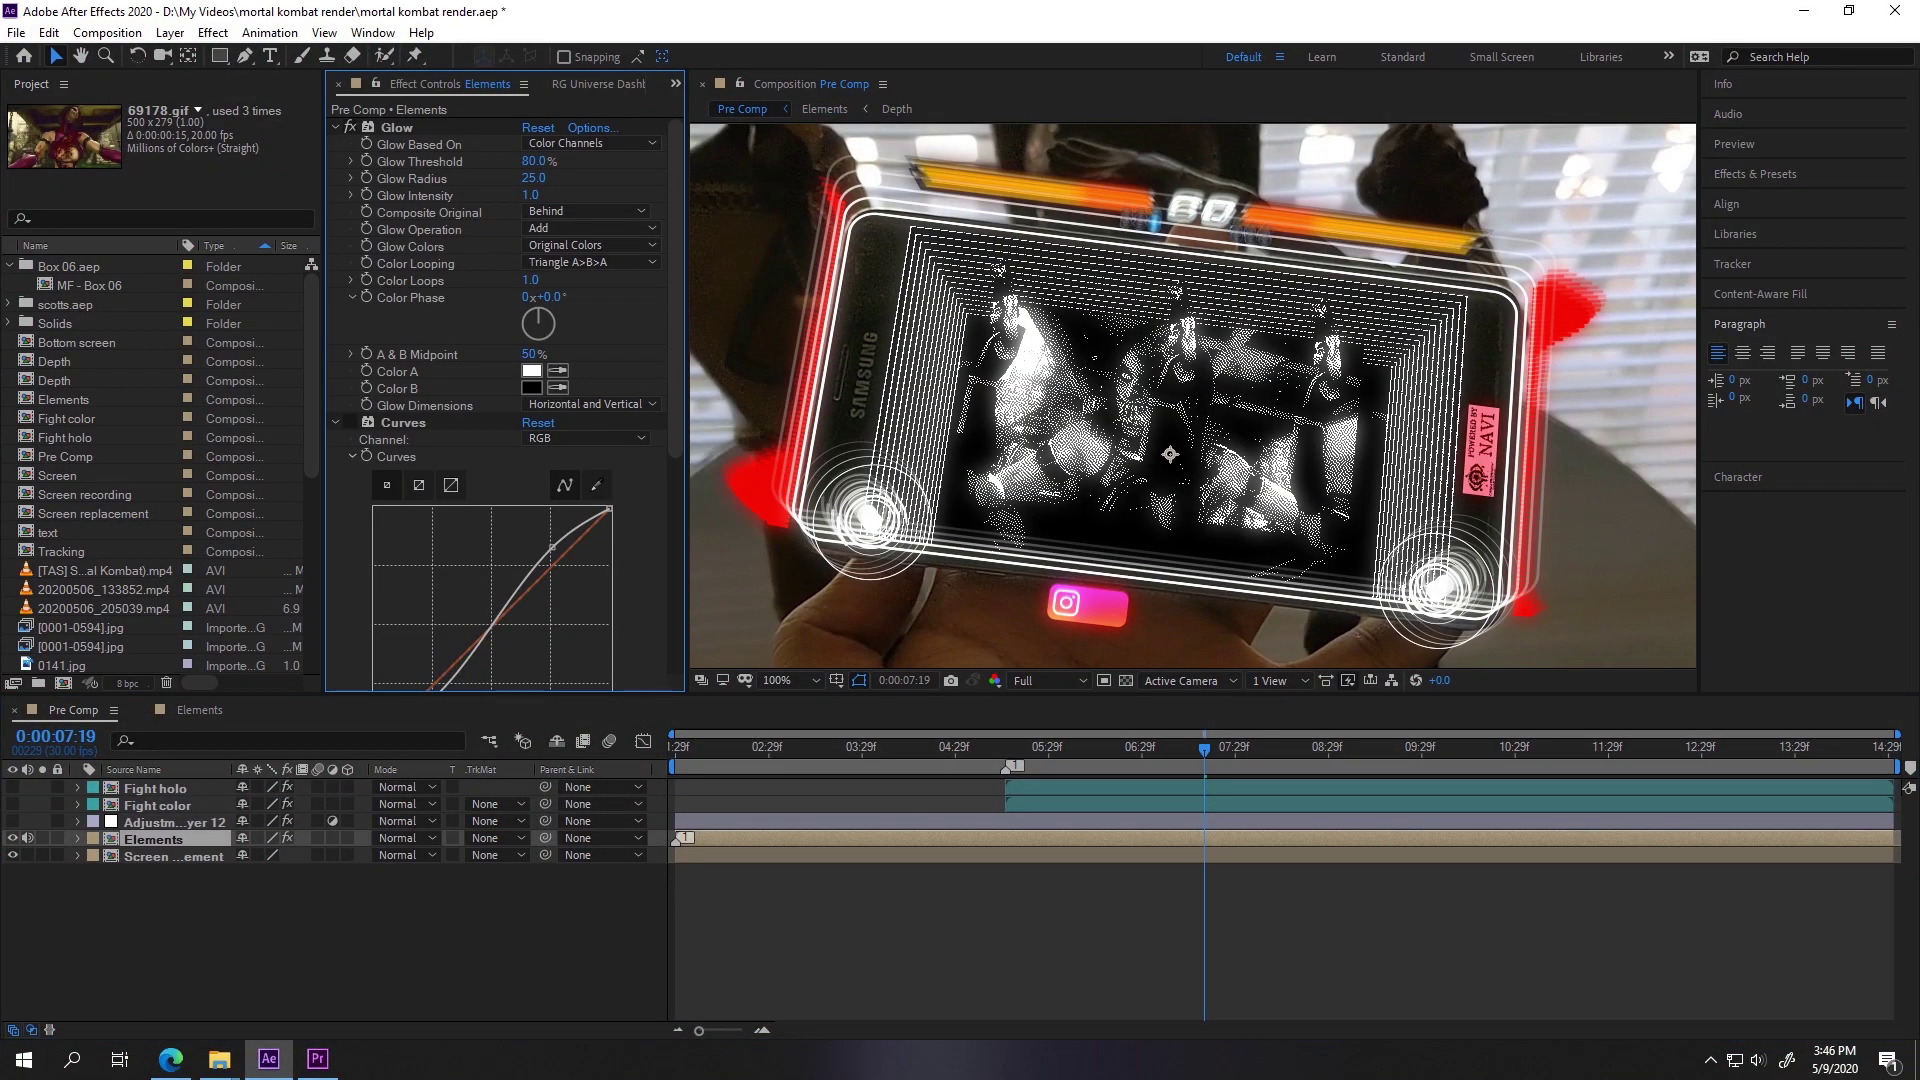
{"action": "left_click", "coordinate": [1154, 748]}
{"action": "scroll", "coordinate": [1249, 350], "scroll_direction": "down", "scroll_amount": 1}
{"action": "scroll", "coordinate": [1249, 350], "scroll_direction": "up", "scroll_amount": 1}
{"action": "left_click", "coordinate": [1306, 748]}
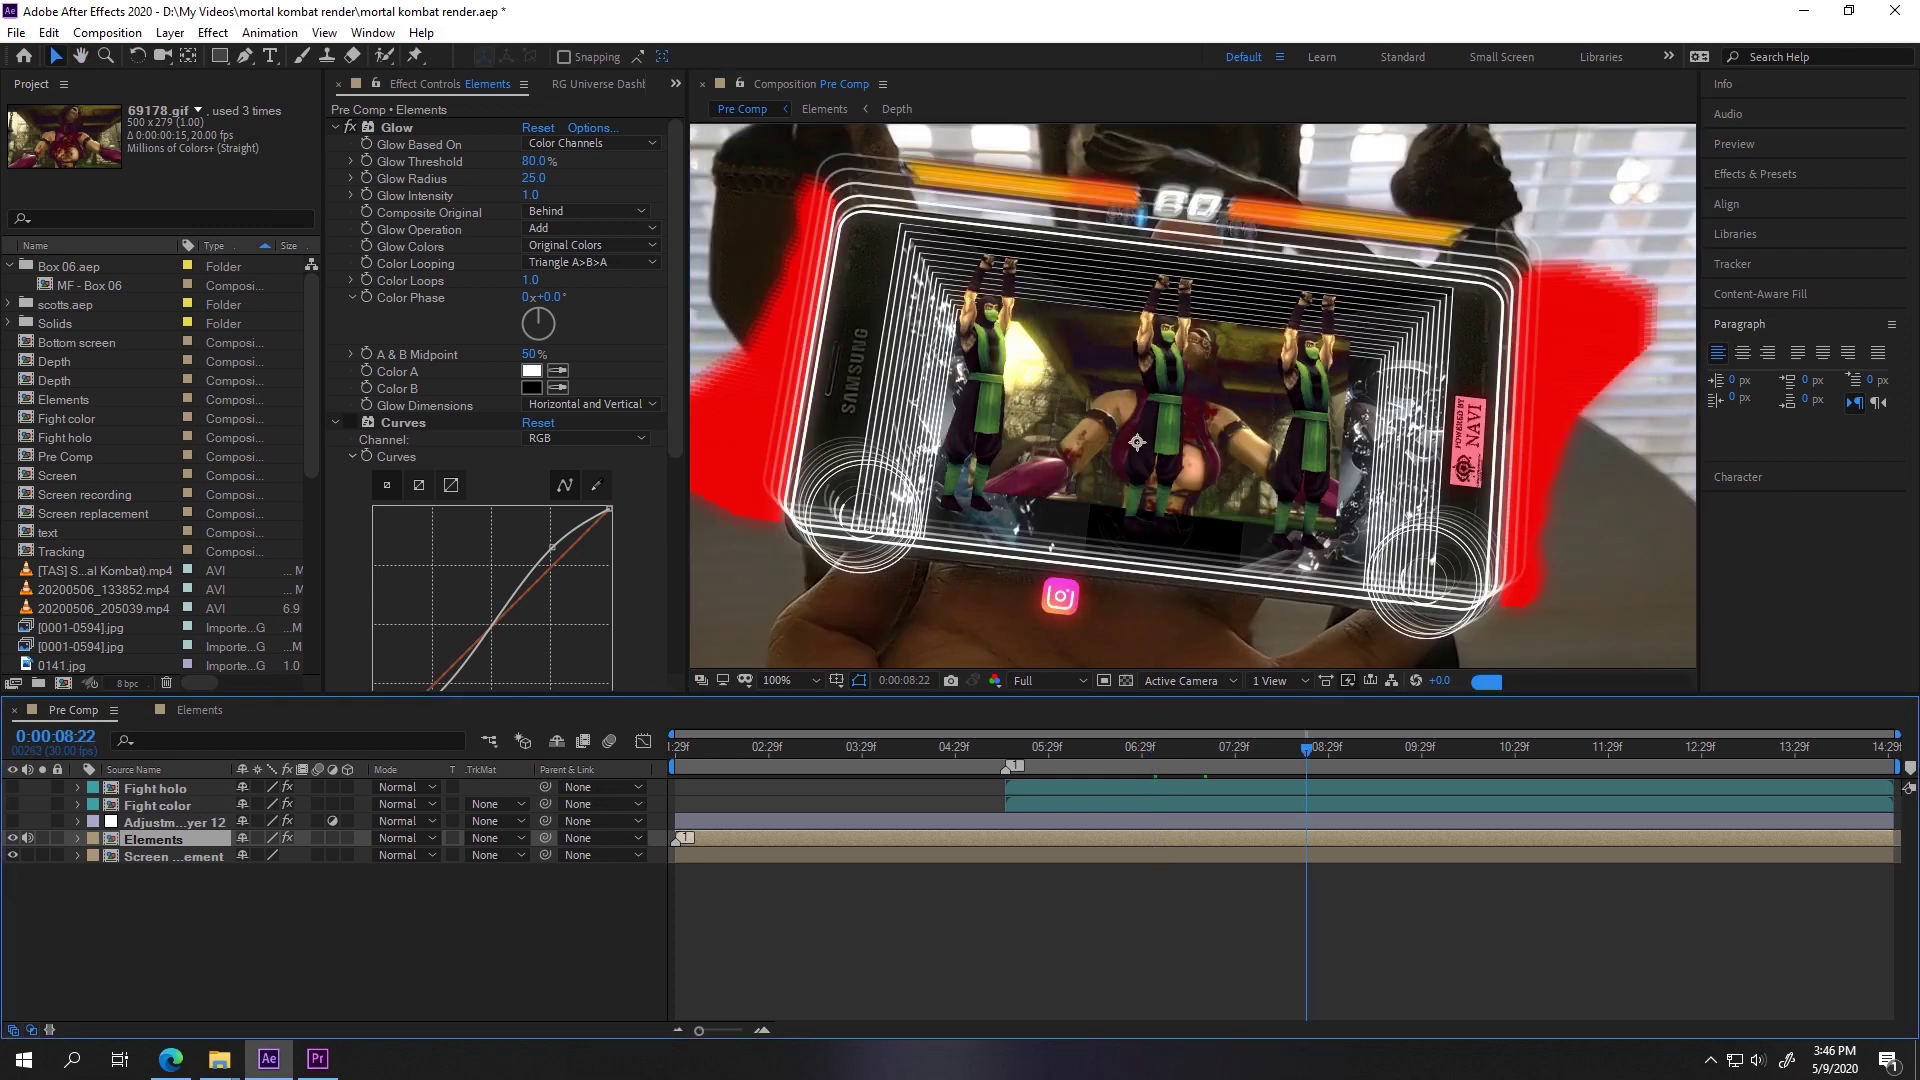
{"action": "left_click_drag", "start_coordinate": [1137, 442], "coordinate": [1247, 436]}
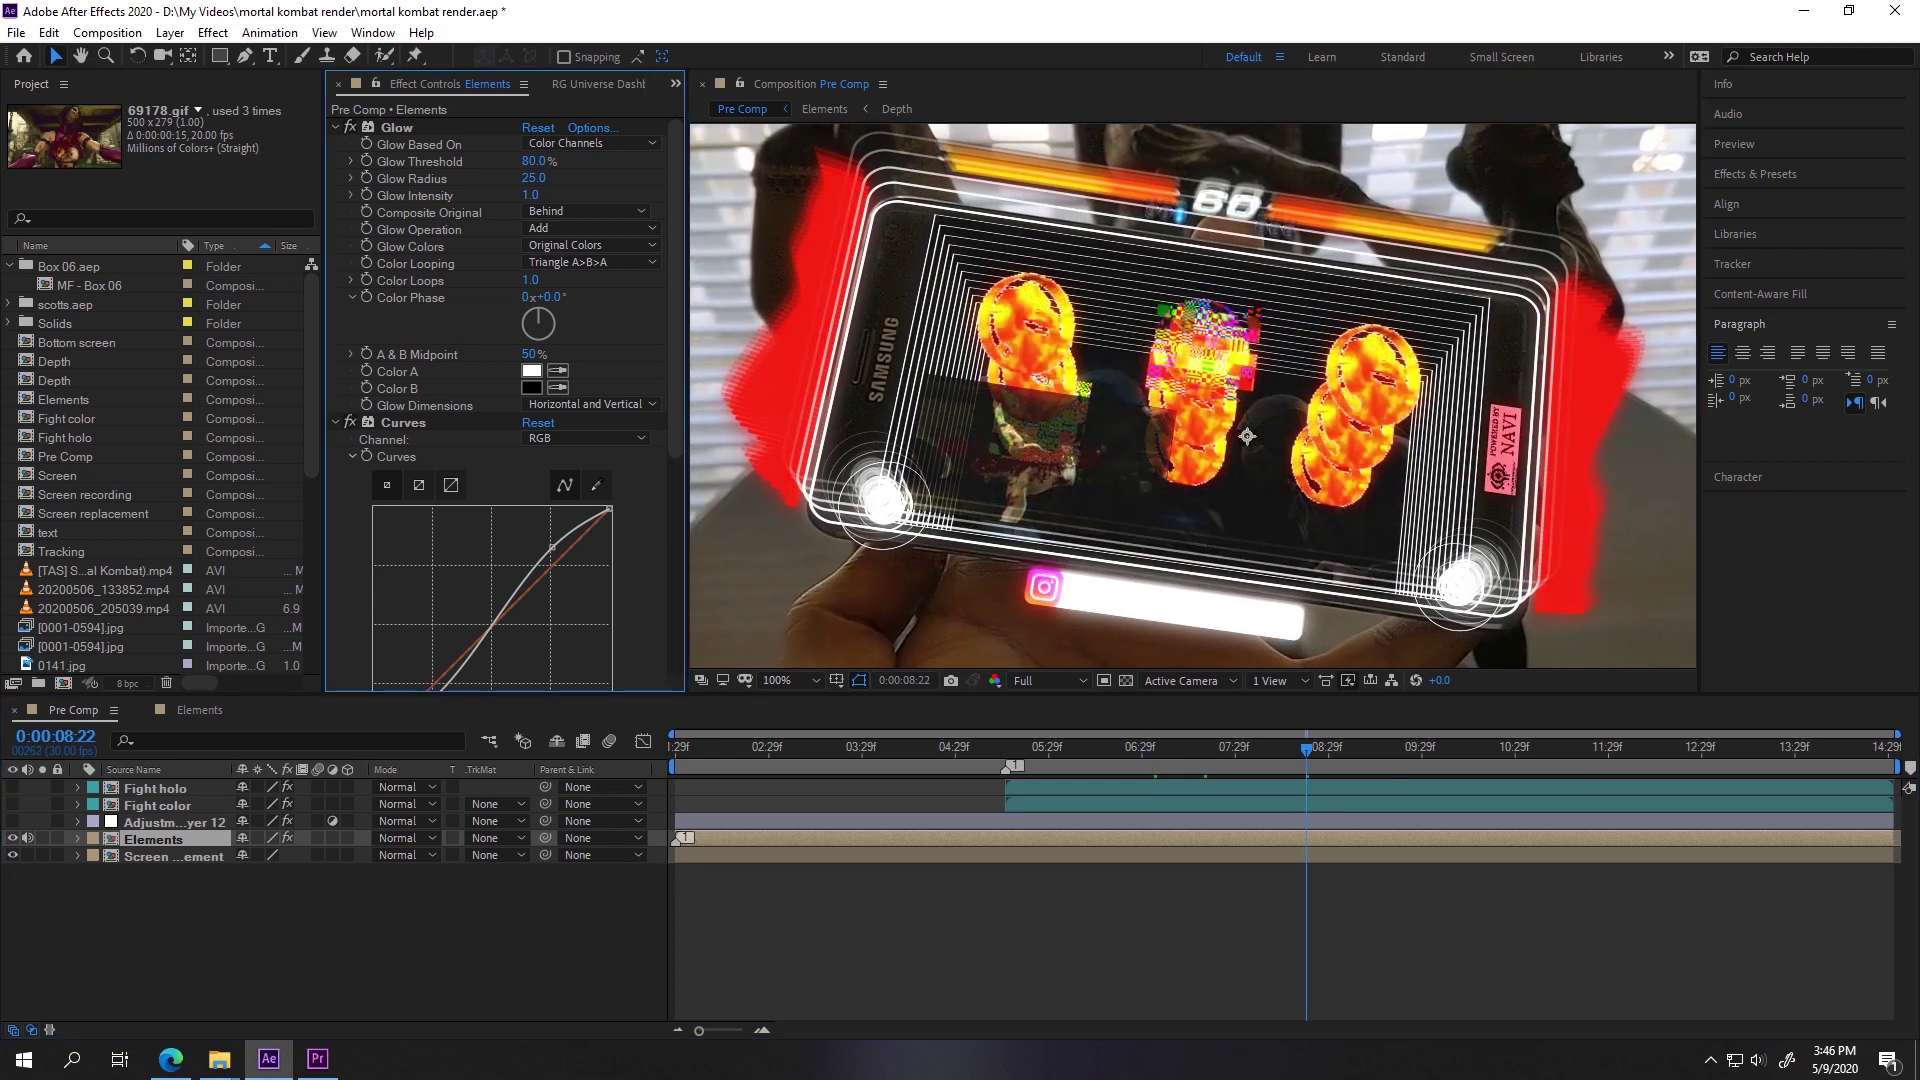
{"action": "scroll", "coordinate": [505, 400], "scroll_direction": "down", "scroll_amount": 8}
{"action": "scroll", "coordinate": [1193, 396], "scroll_direction": "down", "scroll_amount": 2}
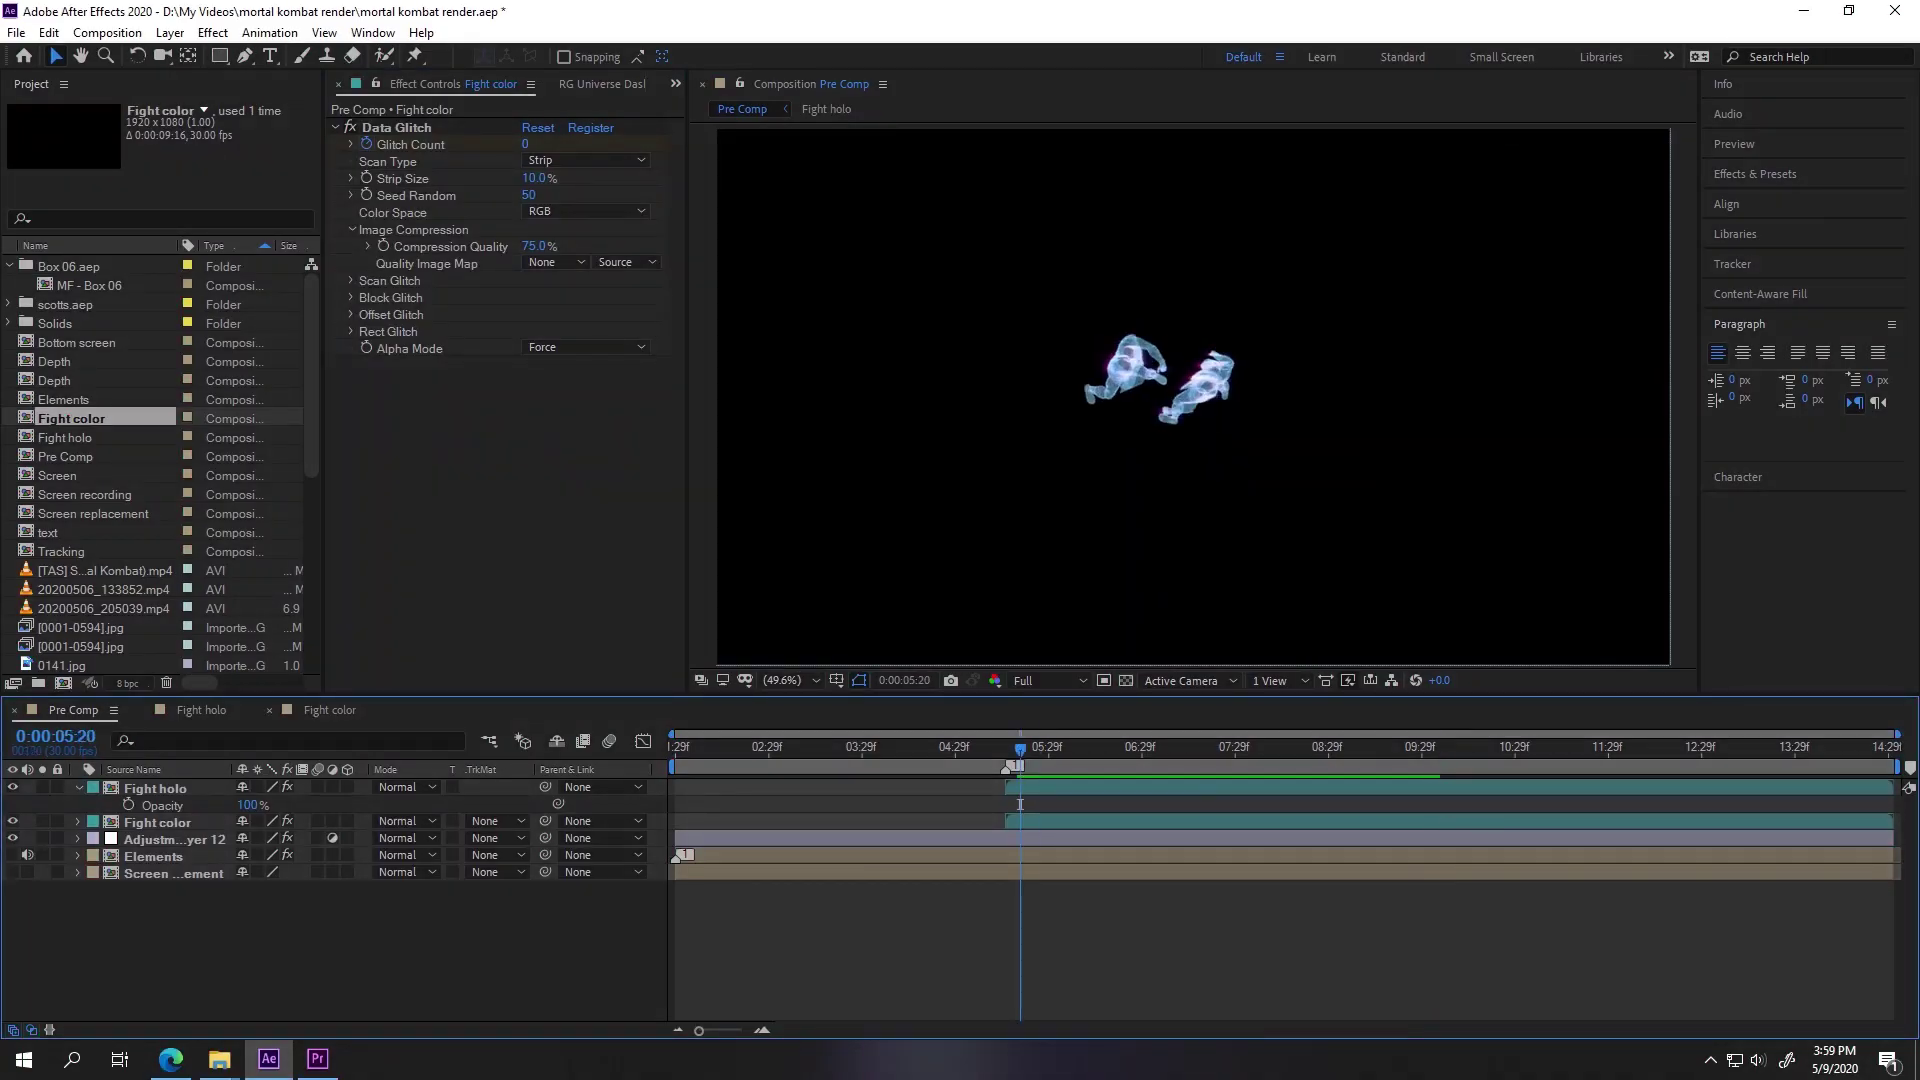
Step: Play the Fight color and Fight holo compositions to review their keyframed opacity flicker
{"action": "left_click", "coordinate": [329, 710]}
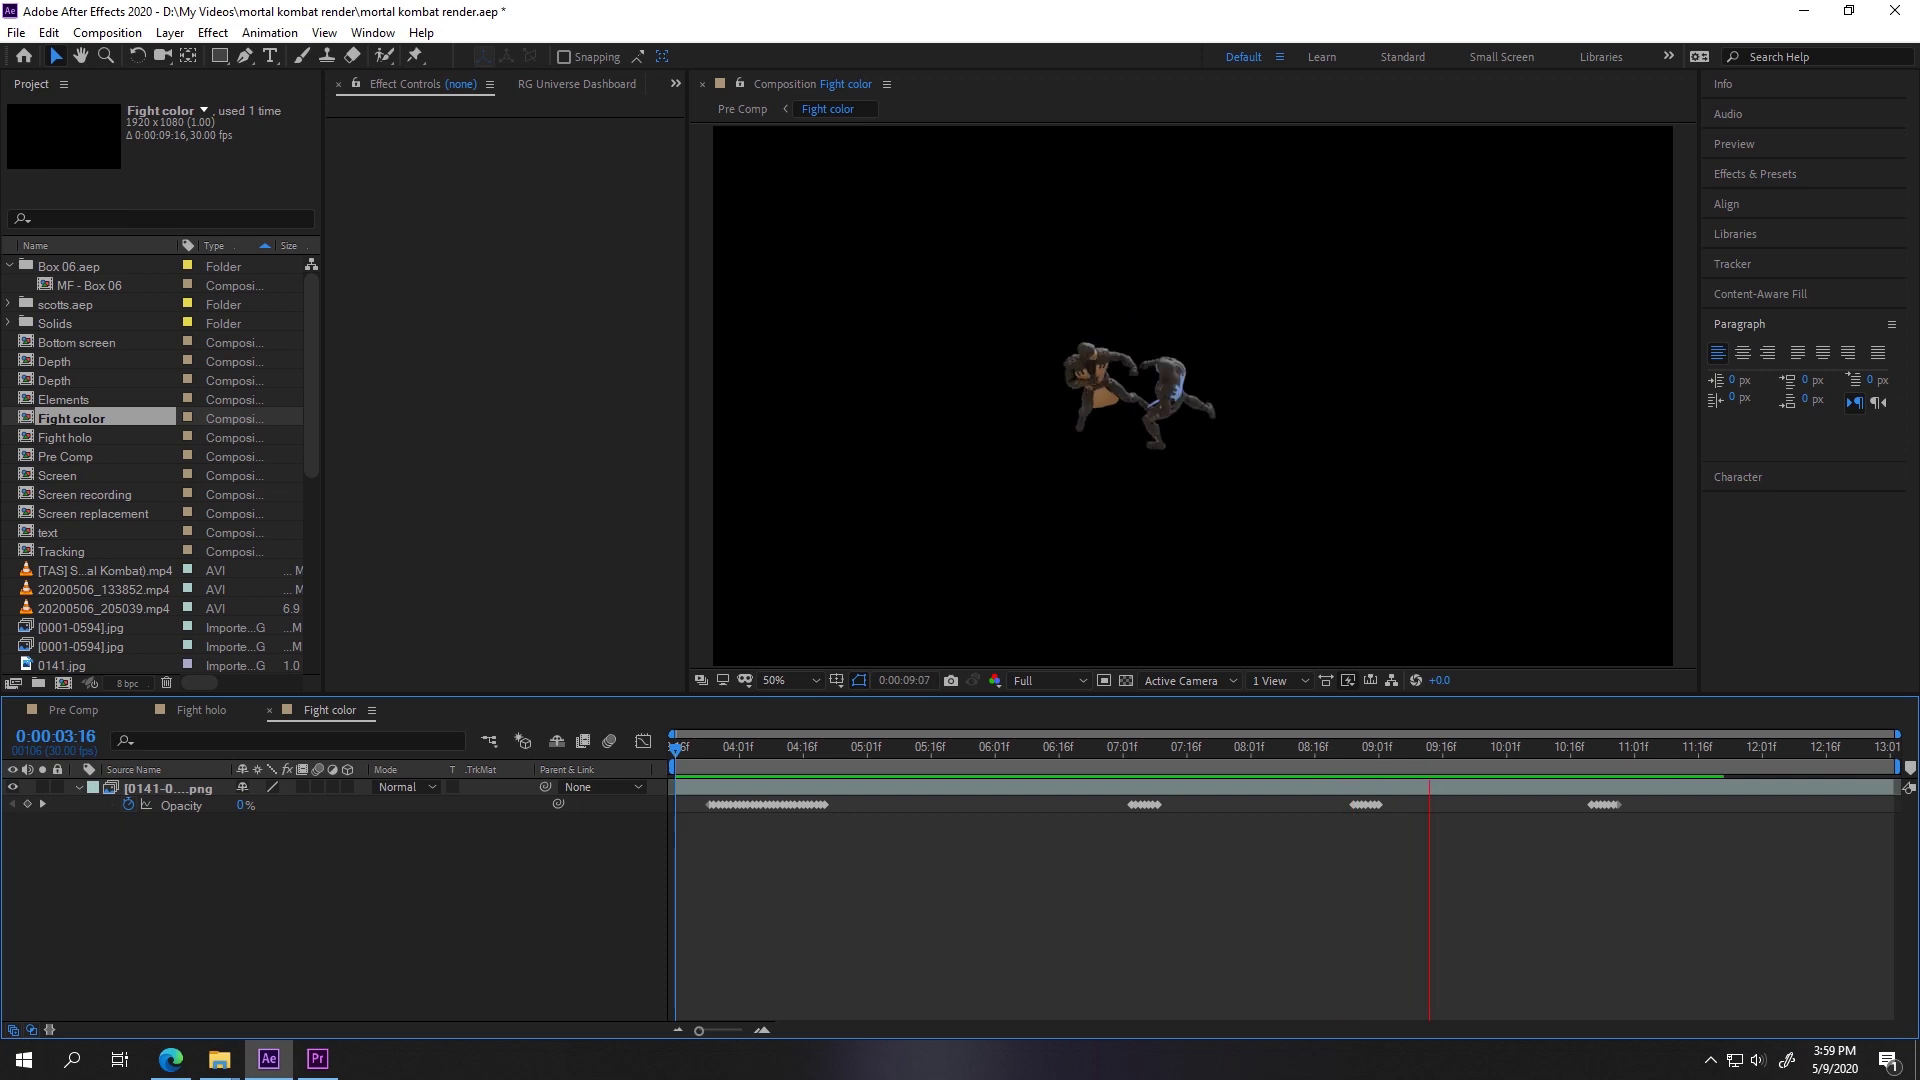
{"action": "left_click", "coordinate": [200, 710]}
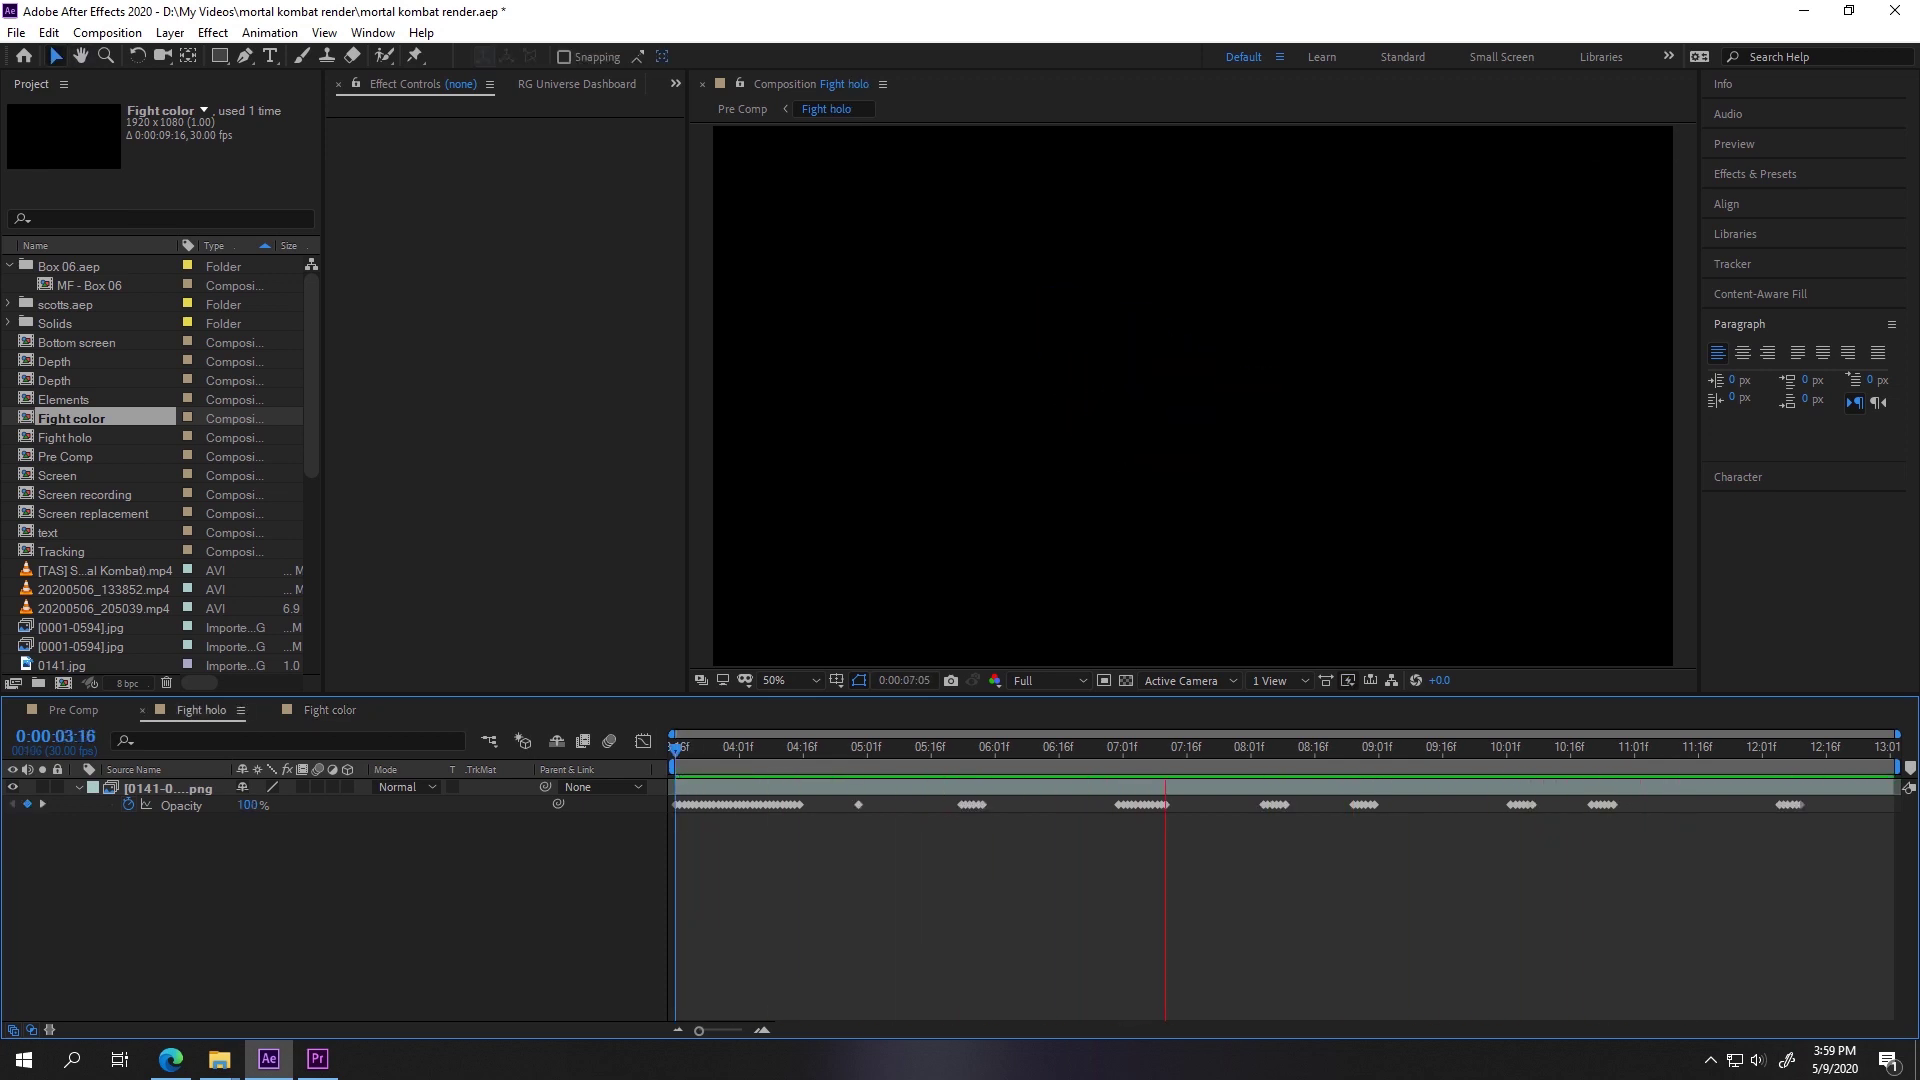
{"action": "key", "text": "space"}
Step: Return to Pre Comp and preview the combined fight layers from the start of the fight
{"action": "left_click", "coordinate": [73, 710]}
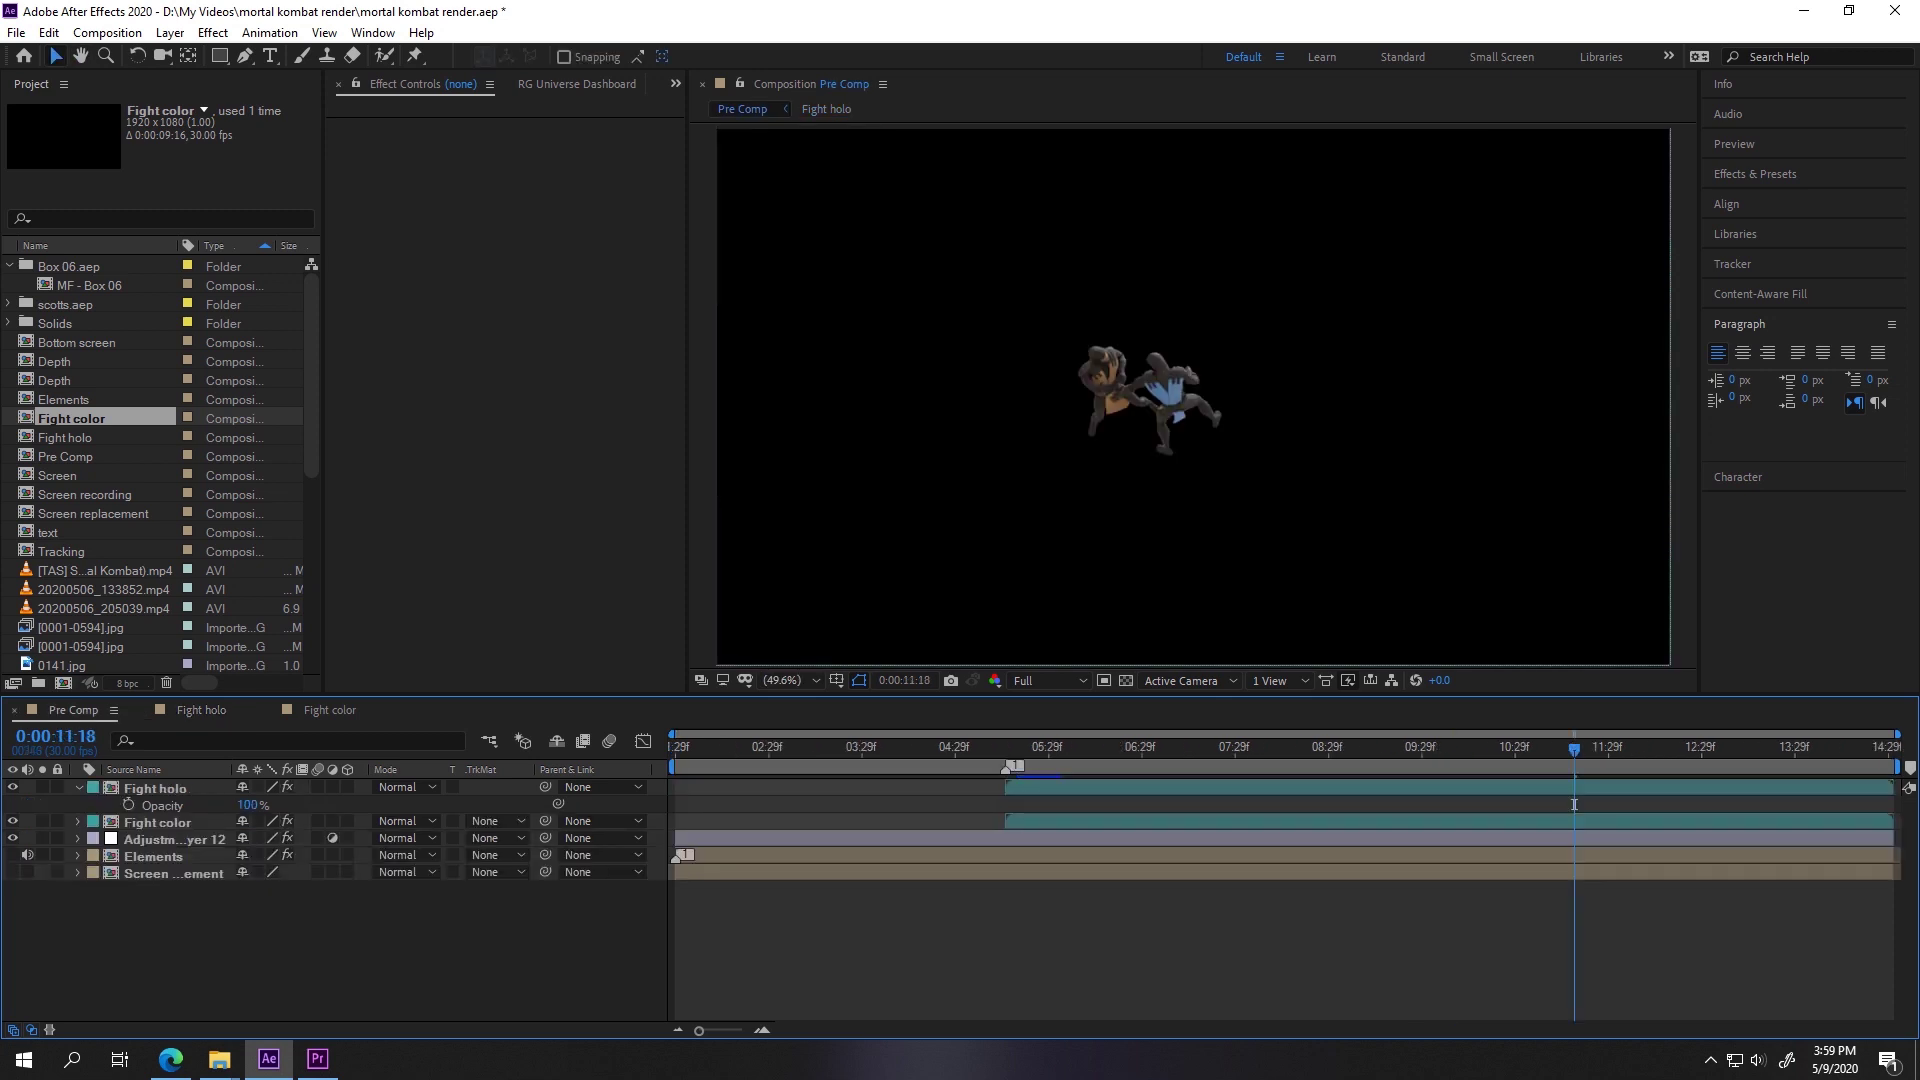
{"action": "left_click_drag", "start_coordinate": [1020, 746], "coordinate": [1011, 747]}
{"action": "key", "text": "space"}
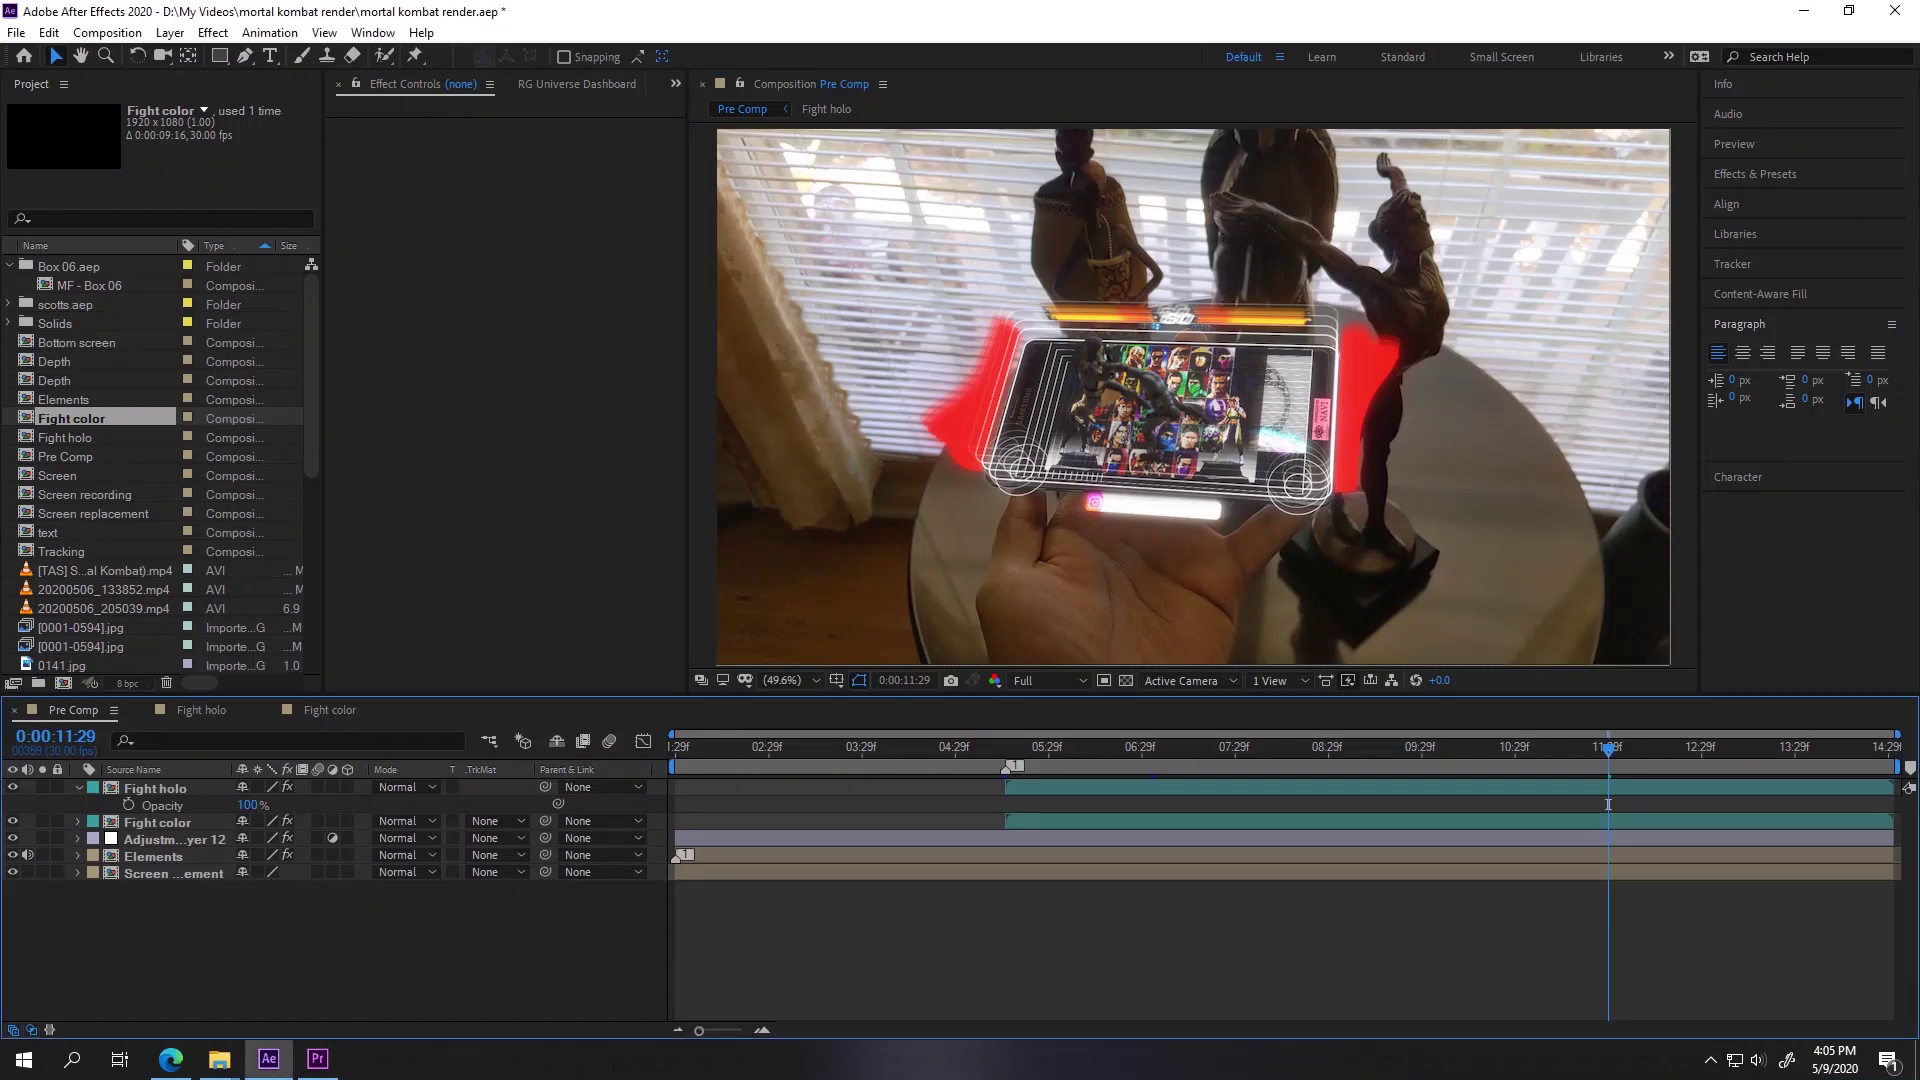
Step: Send Pre Comp to Adobe Media Encoder and start encoding it as H.264, High Quality 1080p HD, into the Desktop's mk tut folder
{"action": "key", "text": "alt+f"}
{"action": "key", "text": "Return"}
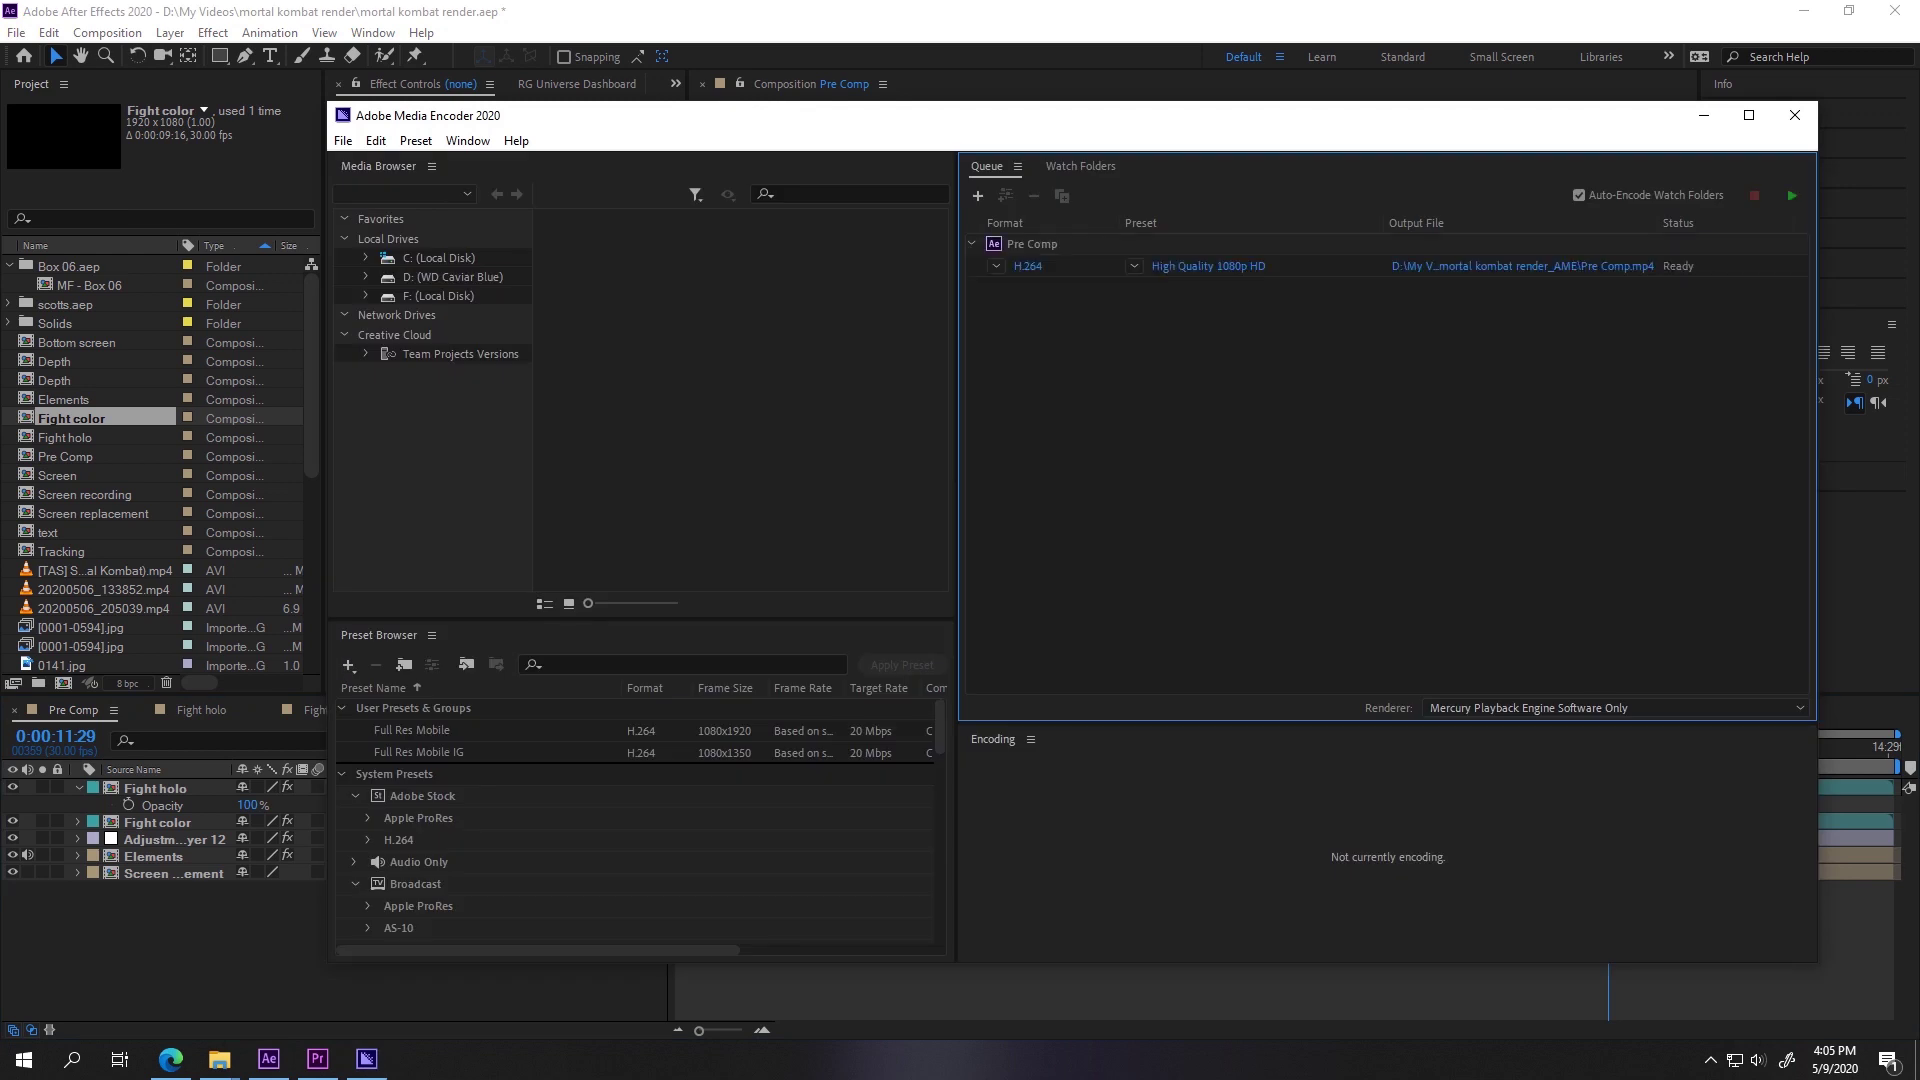
{"action": "left_click", "coordinate": [1790, 195]}
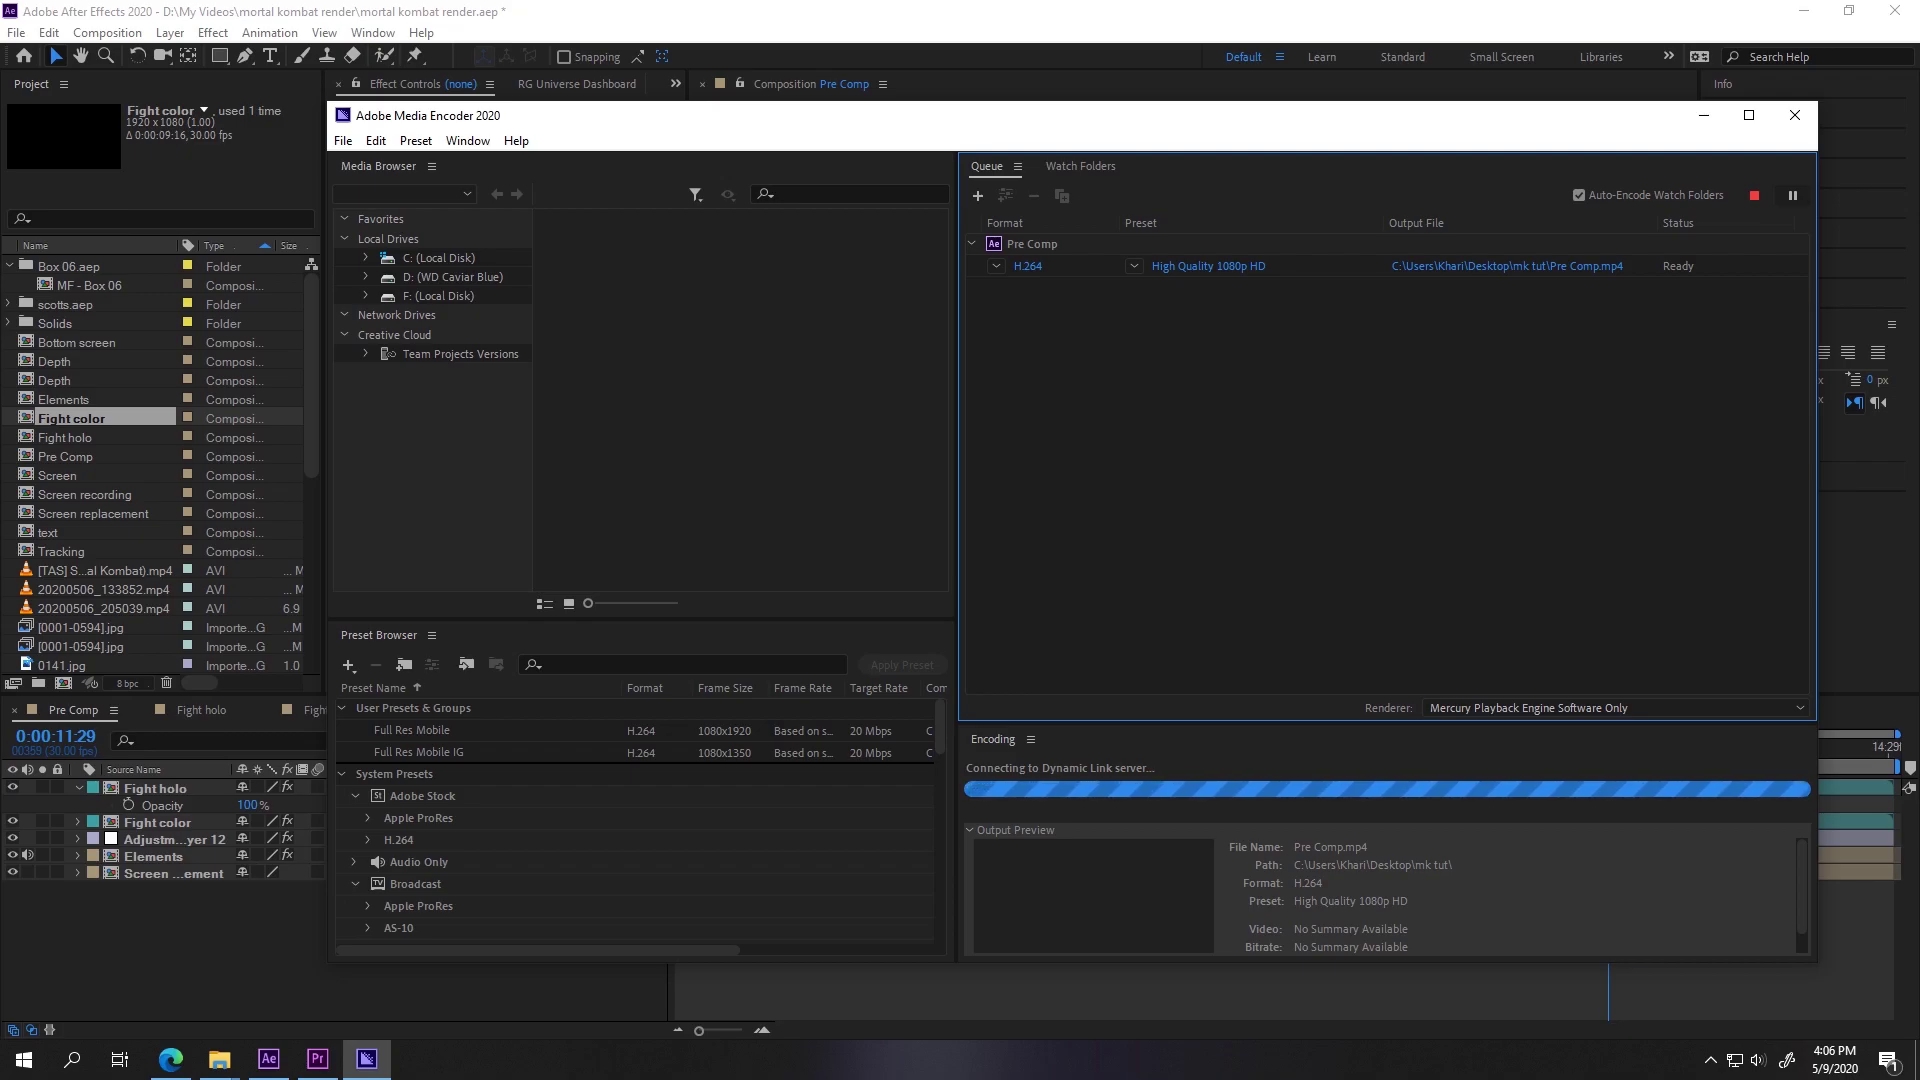